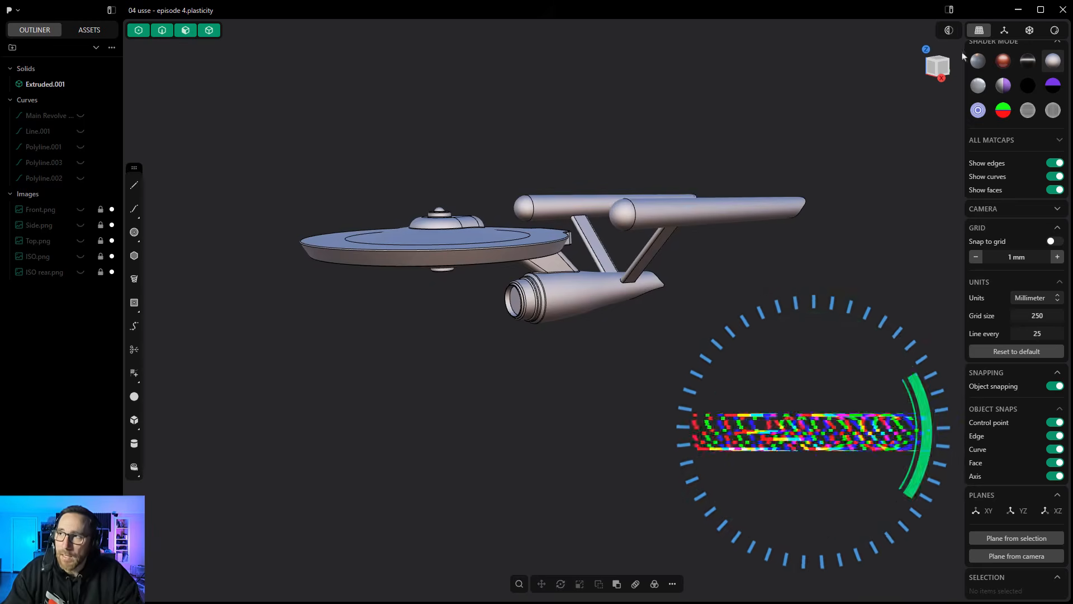
# - Switch to the right view and show the Side.png reference image
pyautogui.click(945, 69)
pyautogui.keyDown('shift'); pyautogui.moveTo(812, 293); pyautogui.dragTo(774, 277, button='middle'); pyautogui.keyUp('shift')
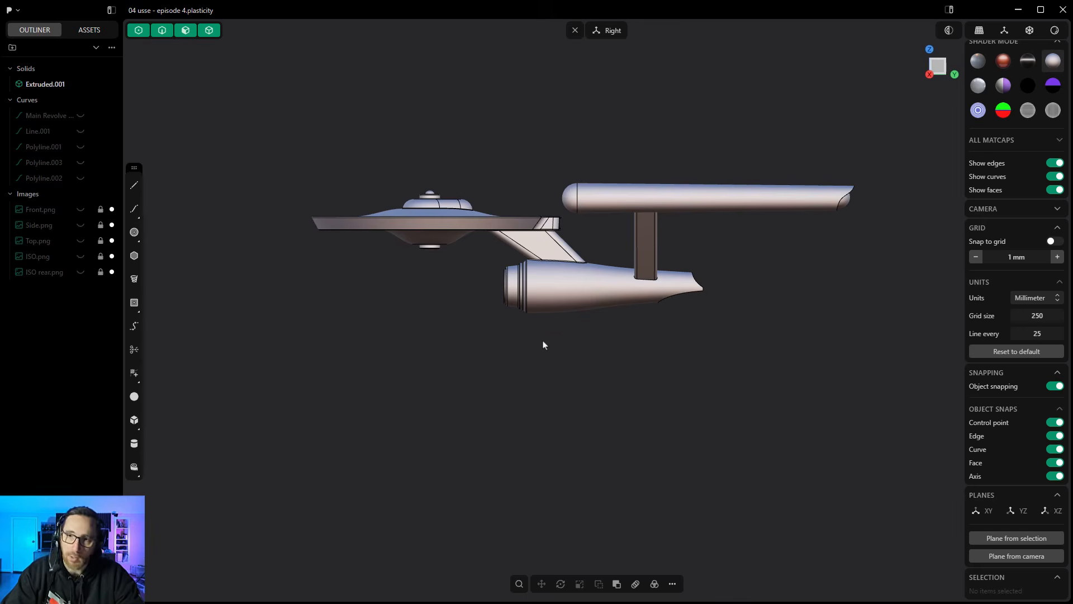
pyautogui.click(81, 226)
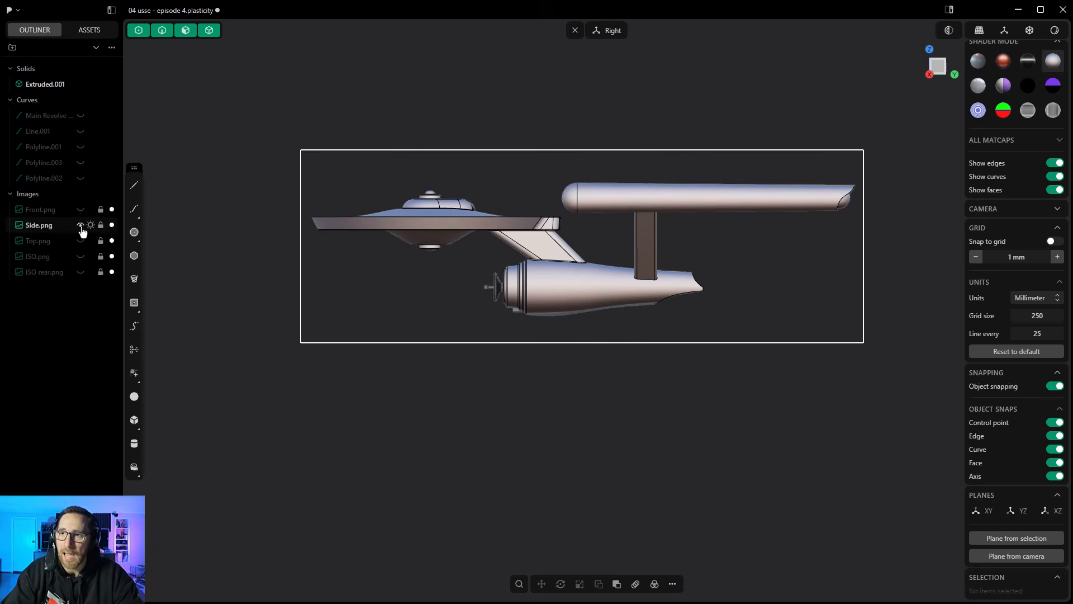
# - Hide the ship solid, examine the deflector area on the side reference image, and show the solid again
pyautogui.click(80, 84)
pyautogui.scroll(10, 494, 287)
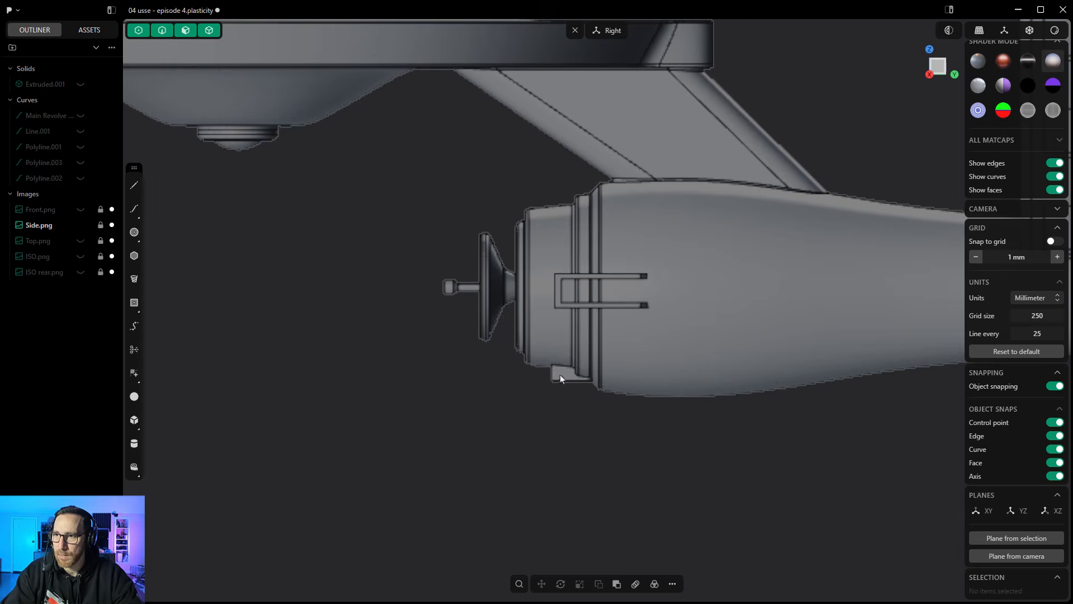
pyautogui.scroll(-6, 560, 374)
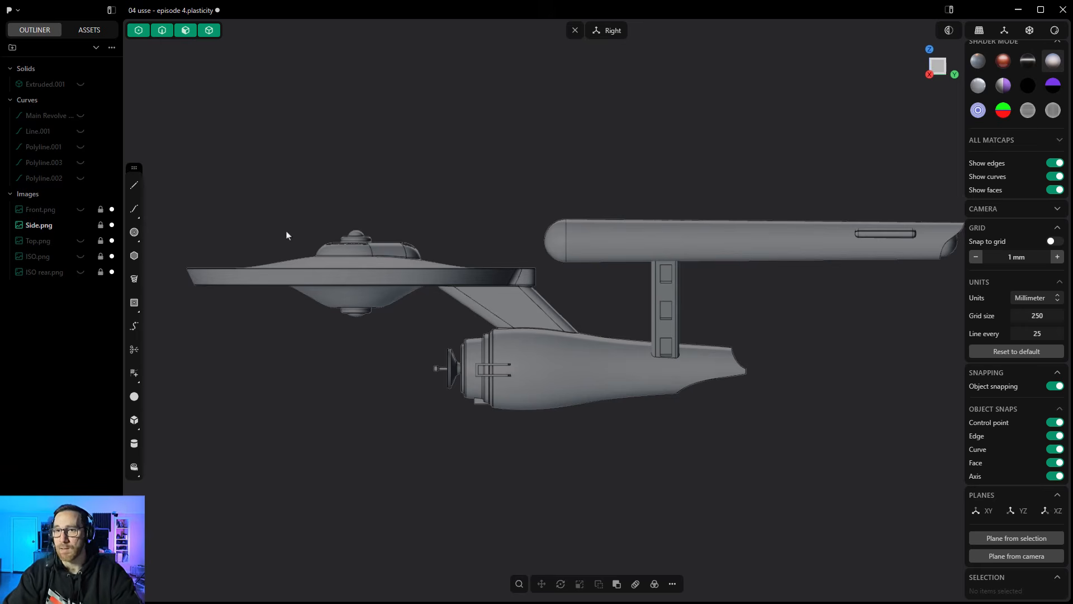
pyautogui.click(80, 85)
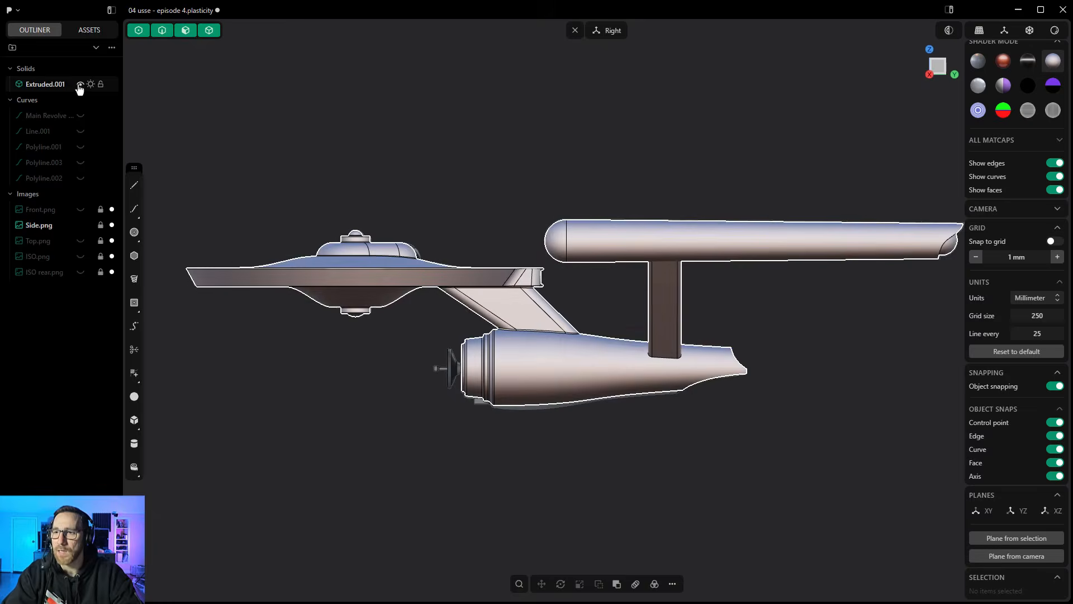
pyautogui.click(948, 32)
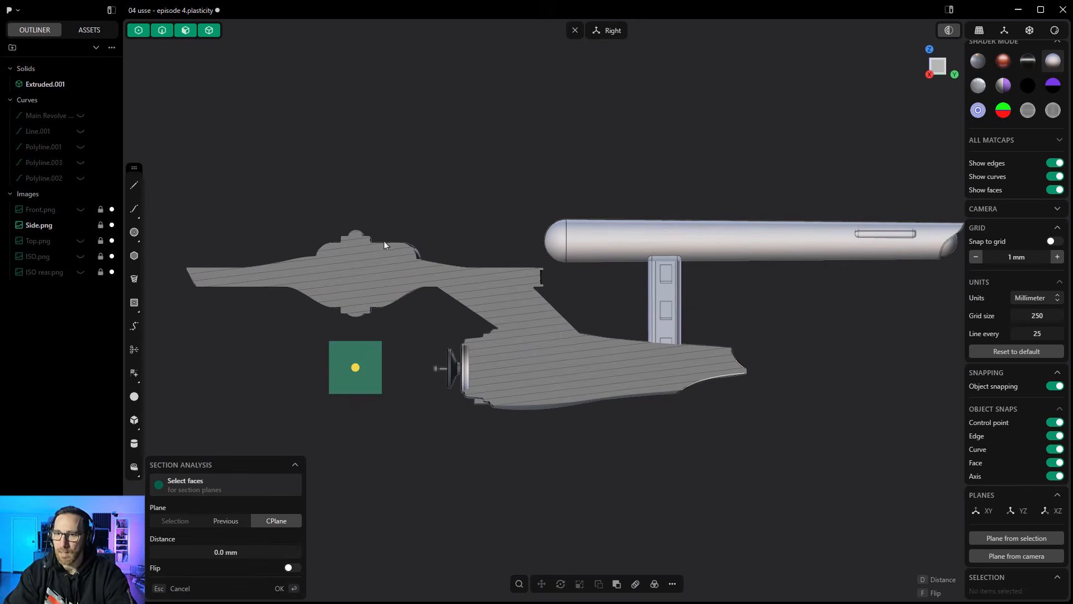
pyautogui.press('Return')
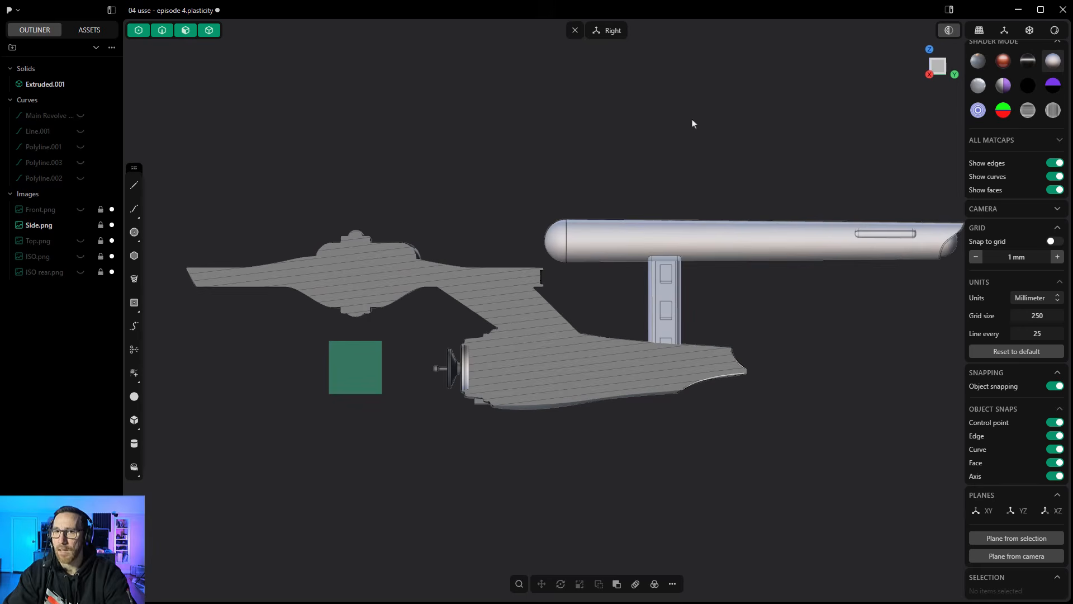
pyautogui.click(948, 30)
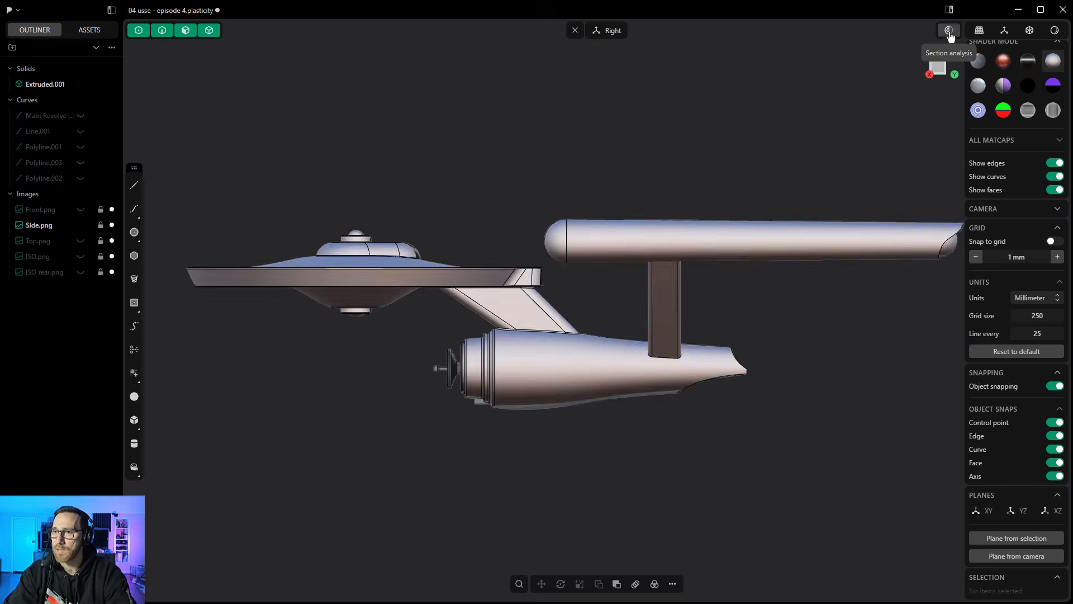
# - Section the ship with a section analysis on the construction plane at a distance of 0.0 mm
pyautogui.click(949, 30)
pyautogui.press('Return')
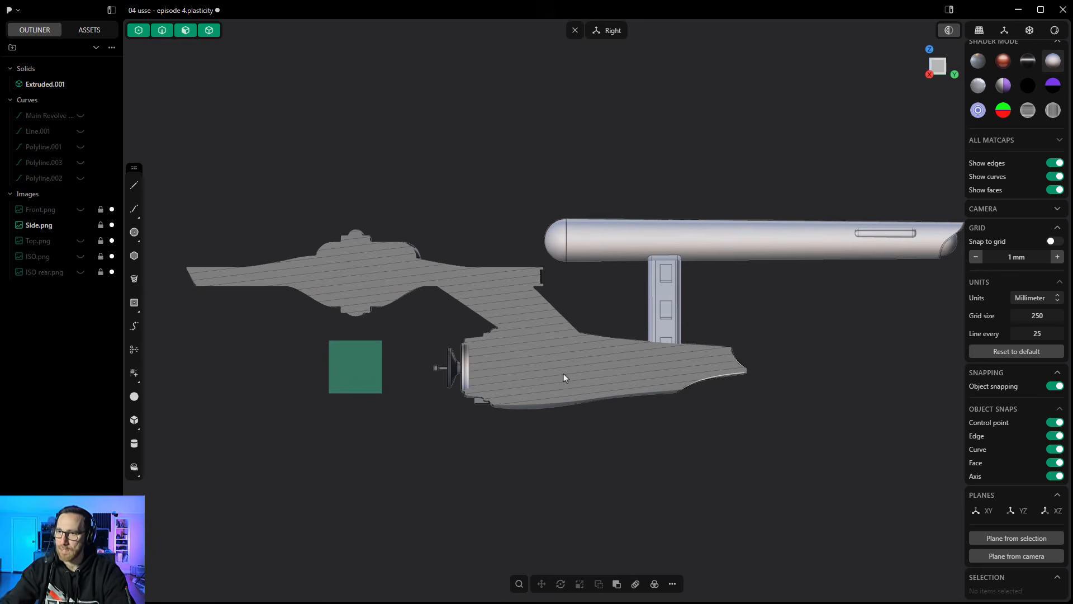
pyautogui.scroll(10, 478, 358)
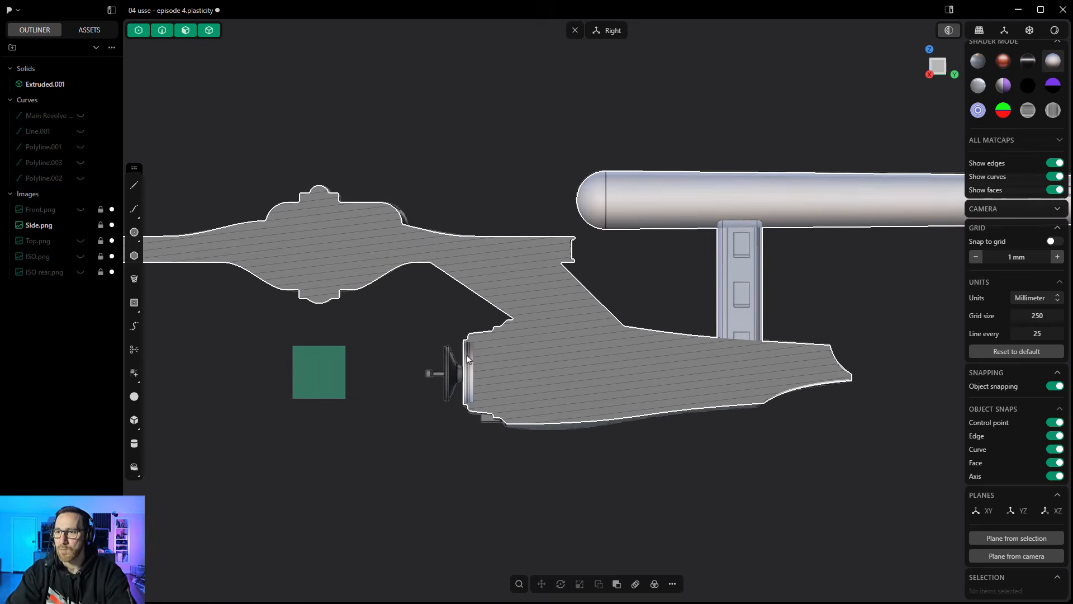
pyautogui.scroll(2, 471, 354)
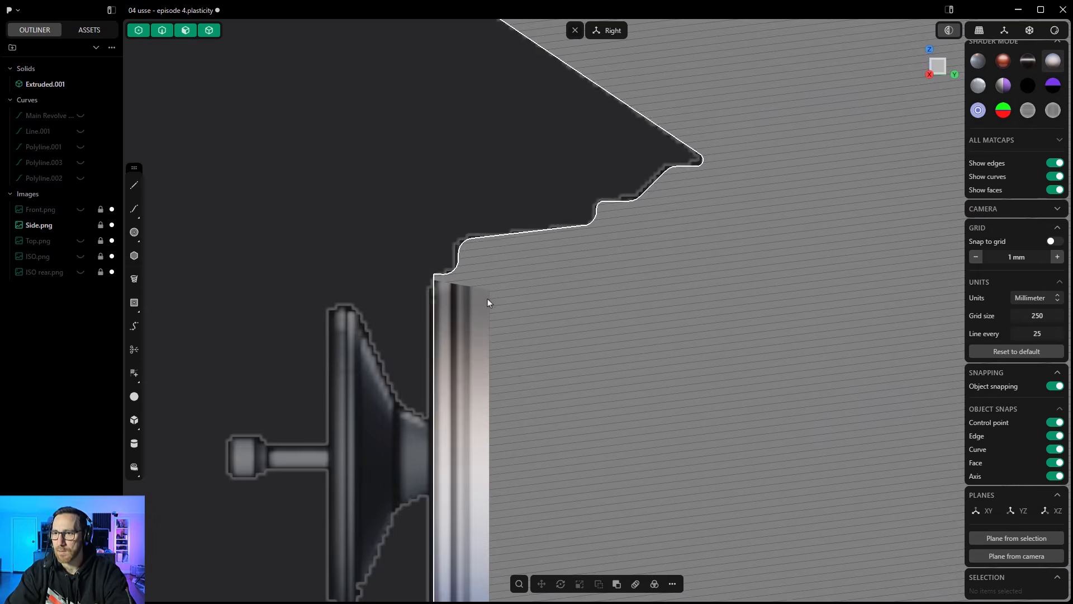
pyautogui.scroll(-3, 487, 298)
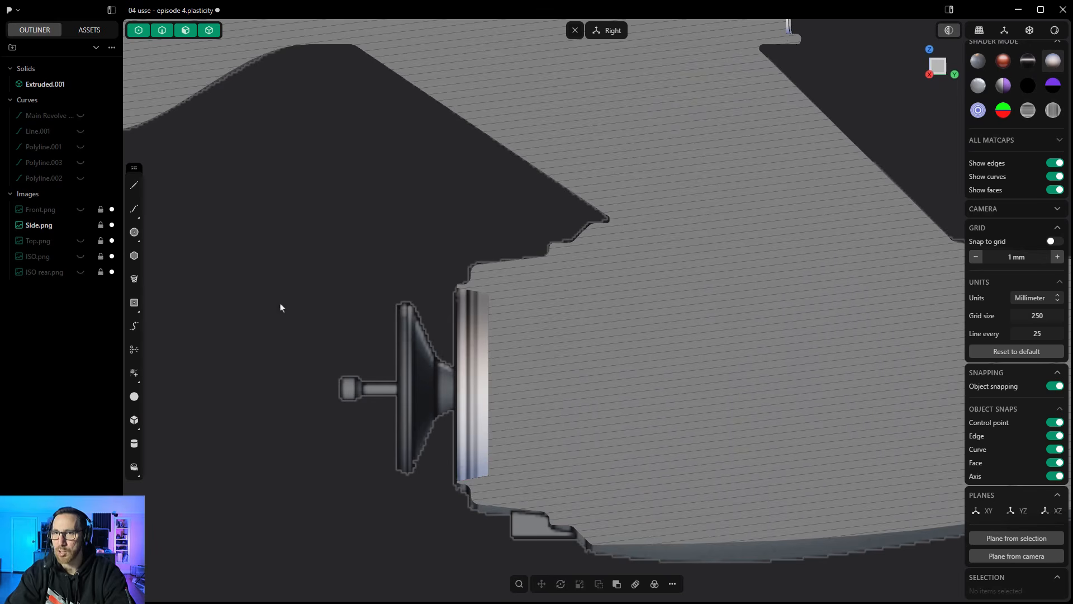
# - Start a polyline at the recess center, run about 74 mm forward along the axis, and outline the antenna tip and stem back into the dish
pyautogui.click(134, 185)
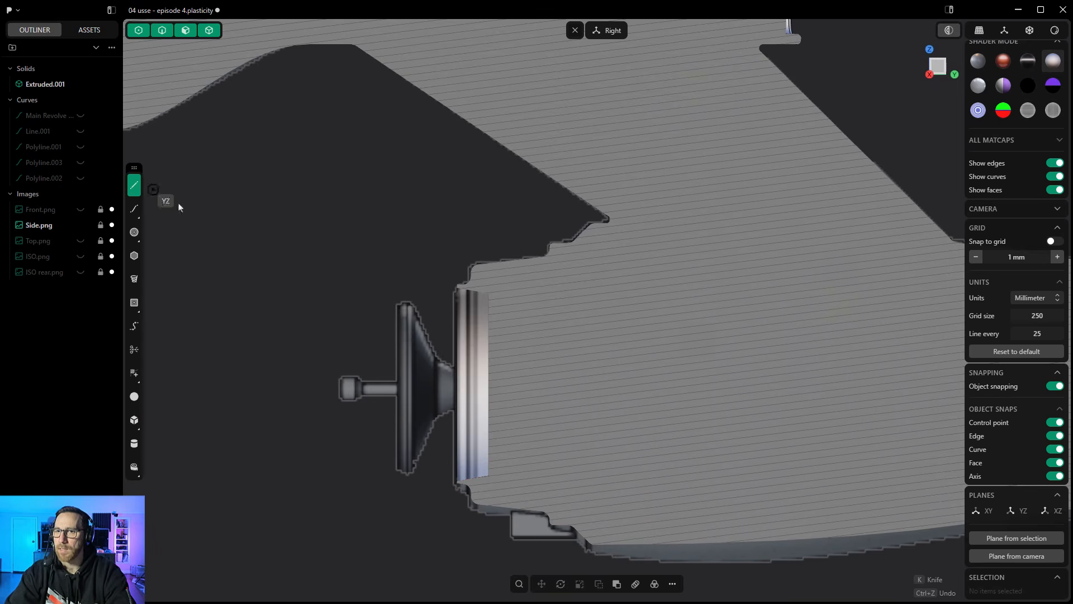
pyautogui.click(489, 384)
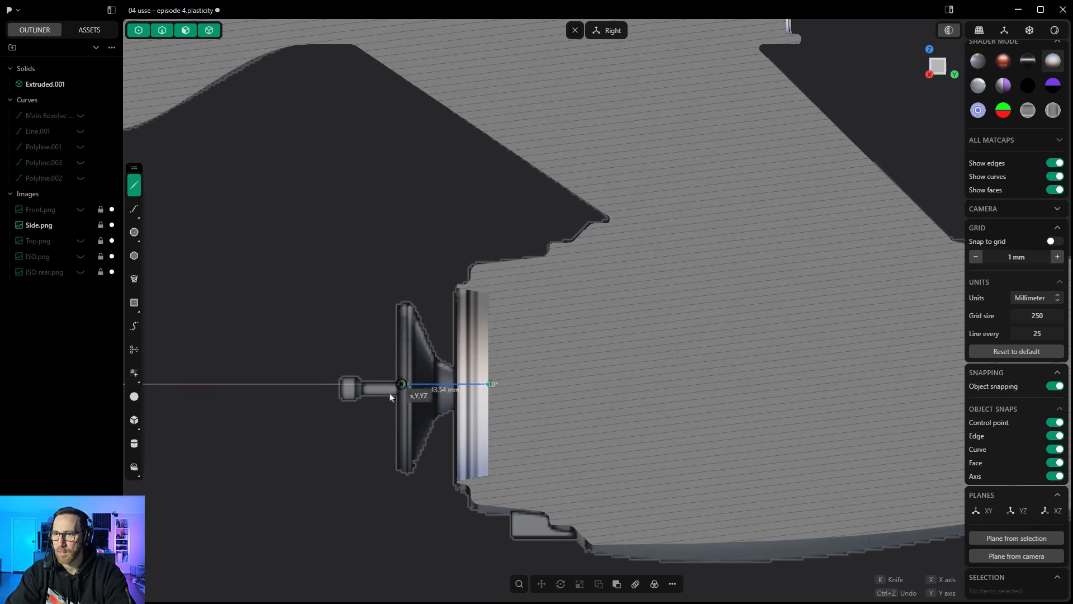
pyautogui.scroll(3, 340, 394)
pyautogui.click(340, 384)
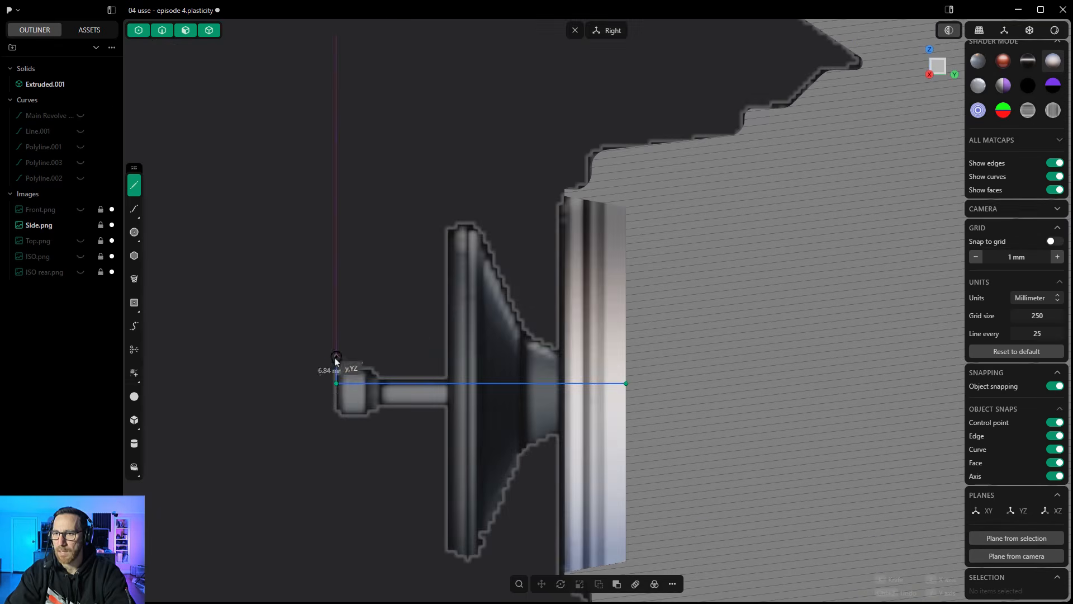
pyautogui.click(375, 357)
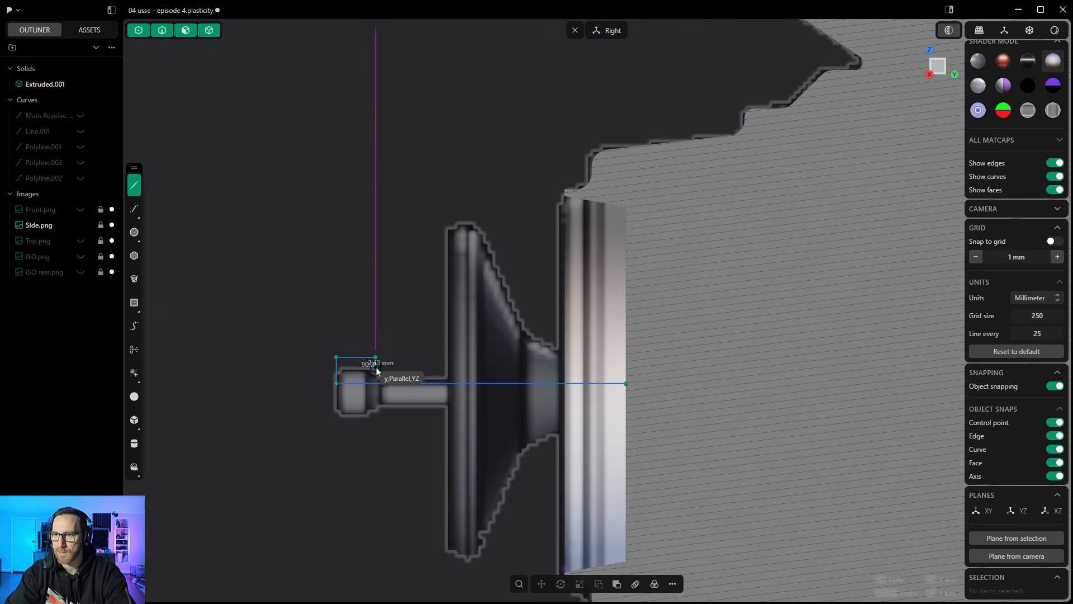
pyautogui.click(375, 366)
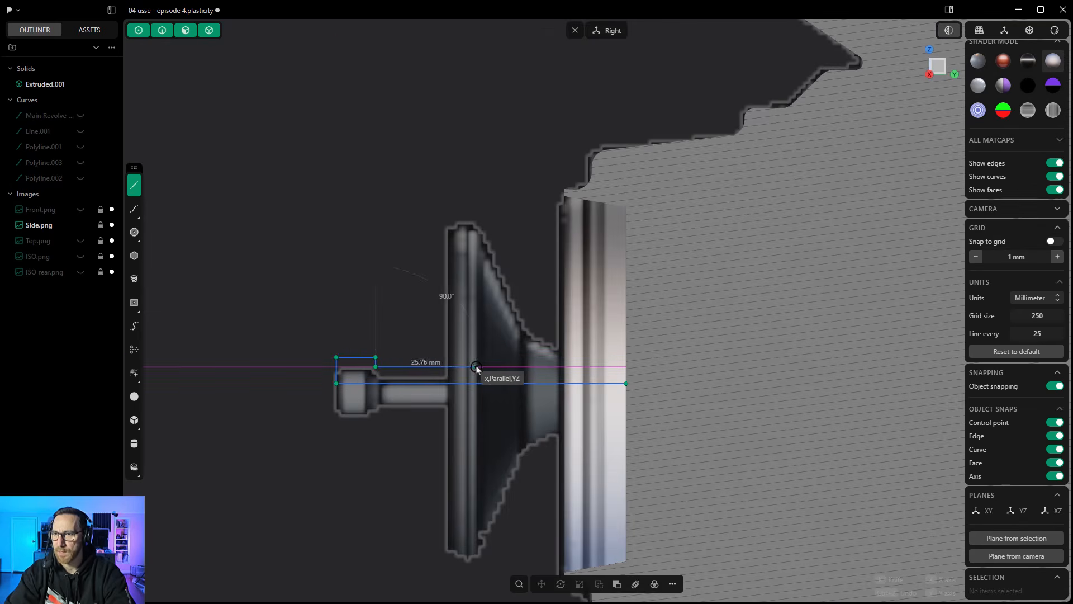
pyautogui.click(490, 366)
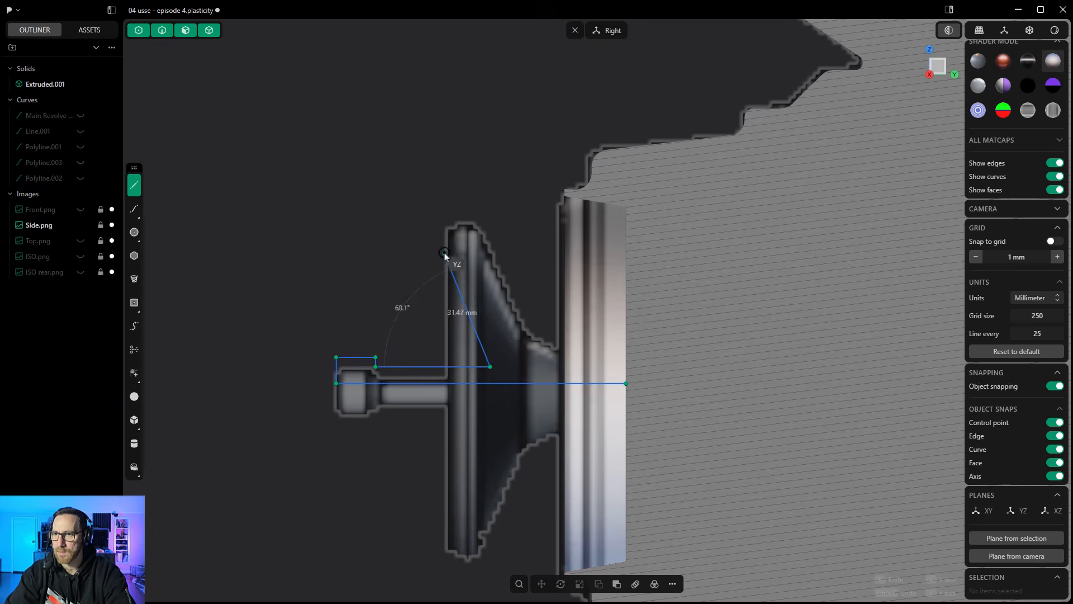
# - Continue the polyline around the dish with a rim about 9 mm wide, its sloping back and rear shaft, closing it at the start point
pyautogui.click(443, 220)
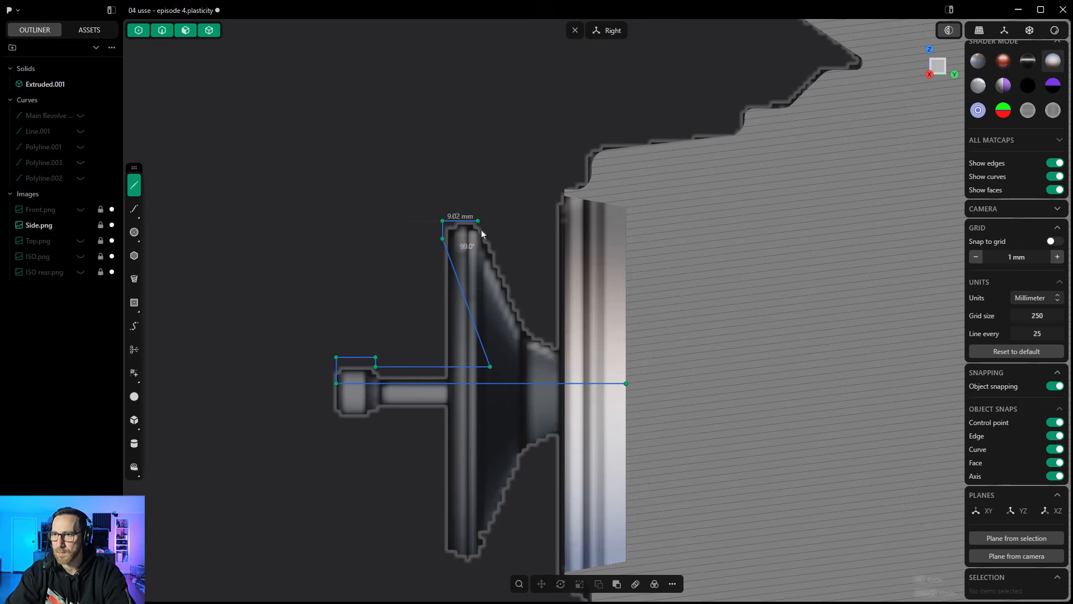
pyautogui.click(477, 221)
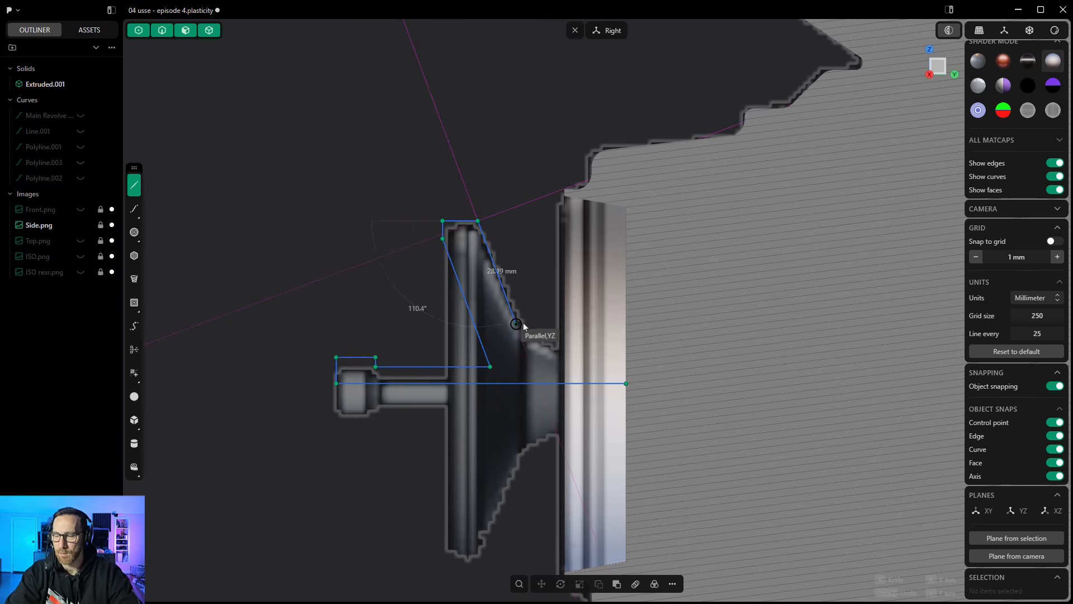
pyautogui.click(516, 324)
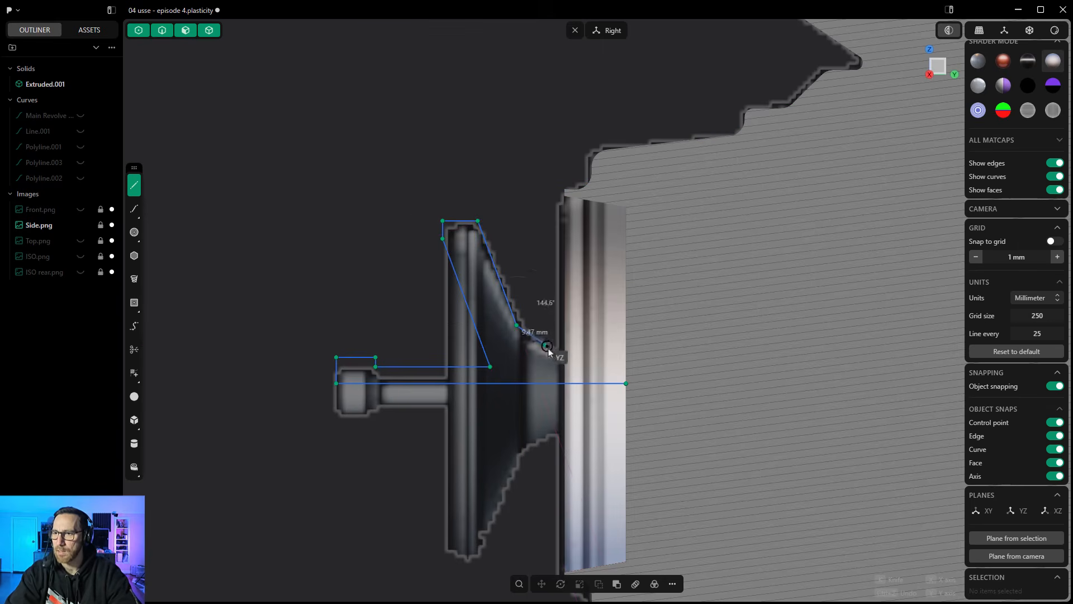
pyautogui.click(579, 356)
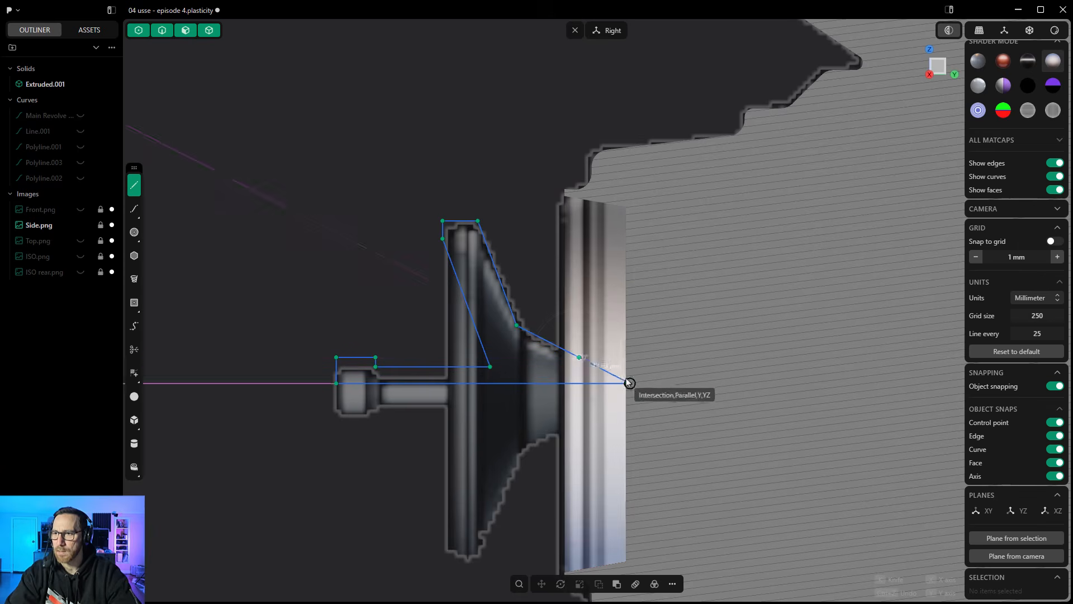
pyautogui.click(627, 356)
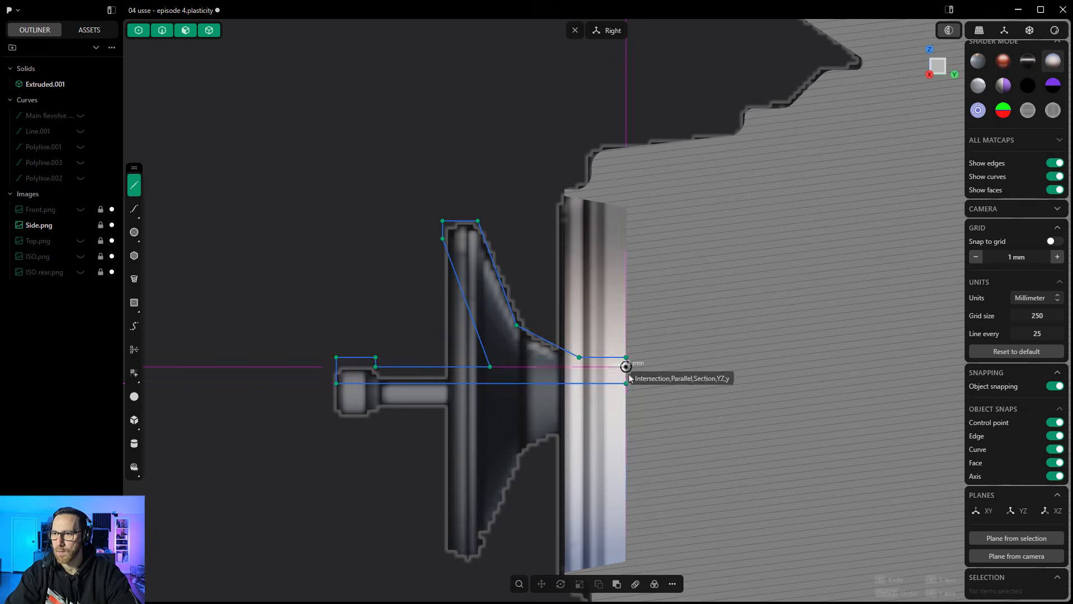
pyautogui.click(626, 382)
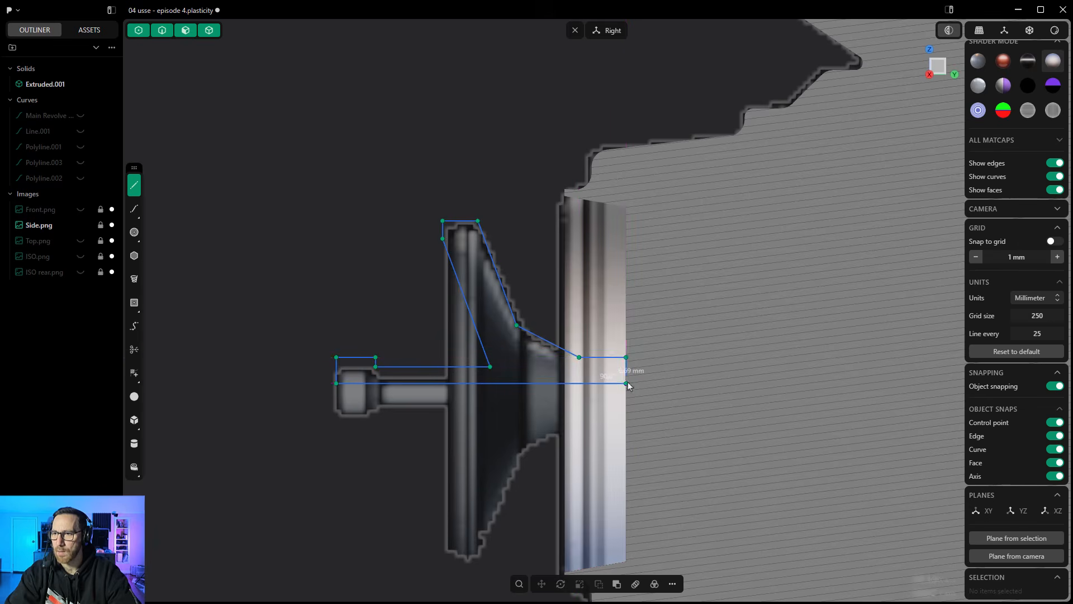
# - Revolve the closed deflector profile 360 degrees about its horizontal centerline
pyautogui.click(462, 253)
pyautogui.press('e')
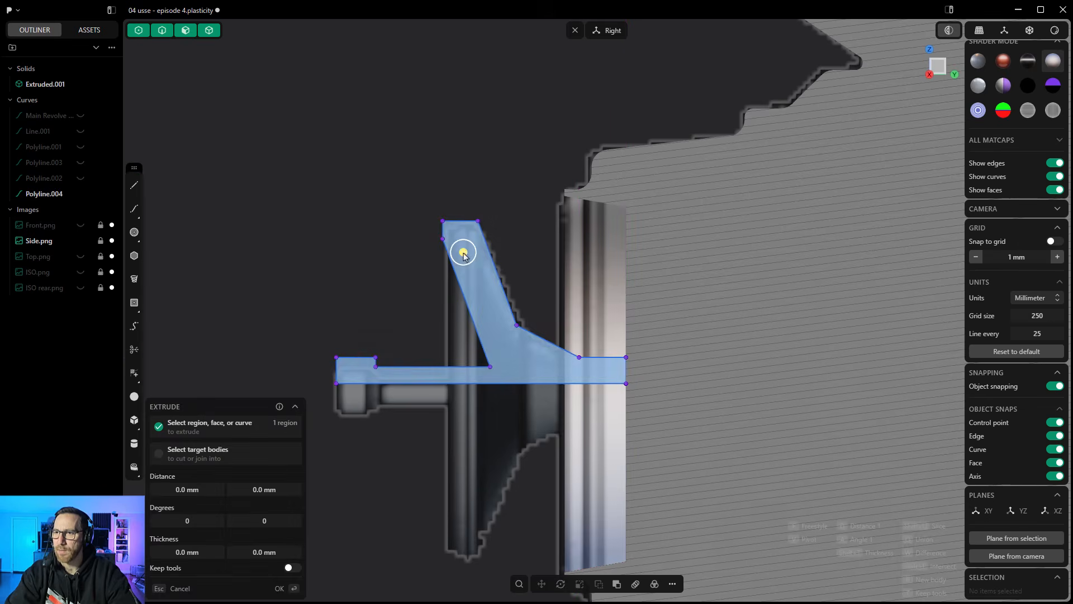
pyautogui.click(675, 583)
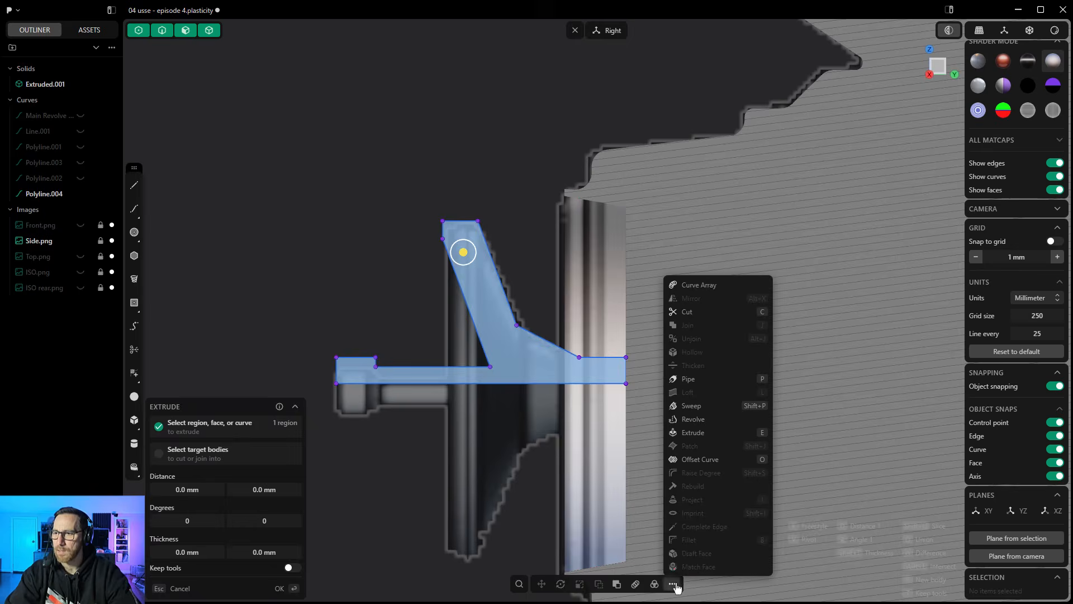
pyautogui.click(692, 419)
pyautogui.click(565, 383)
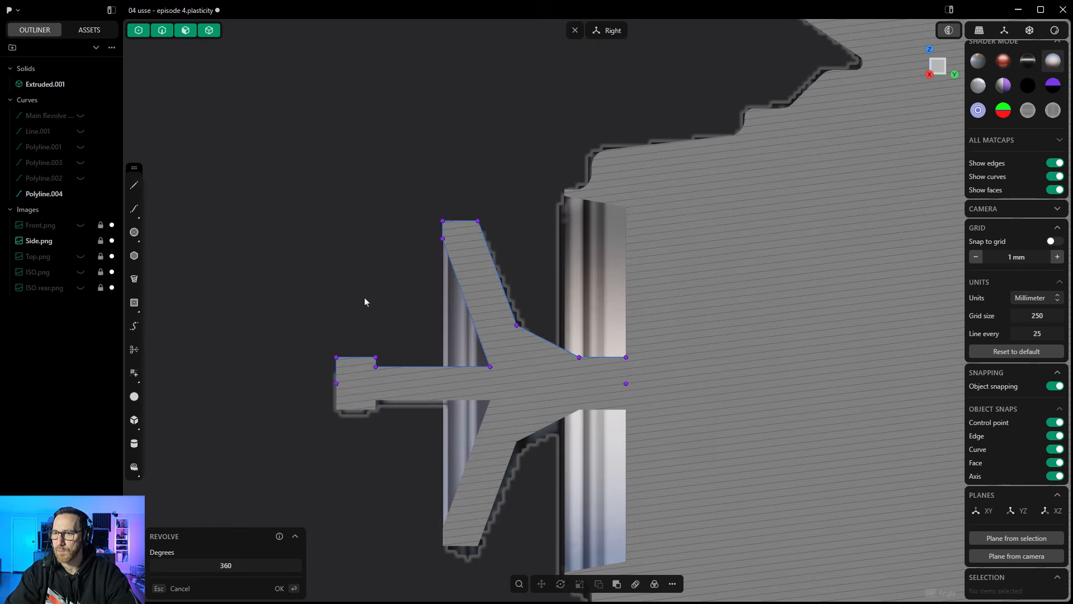
pyautogui.press('Return')
# - Turn off the section analysis and hide the deflector profile curve and the Side.png reference image
pyautogui.moveTo(352, 278); pyautogui.dragTo(451, 328, button='middle')
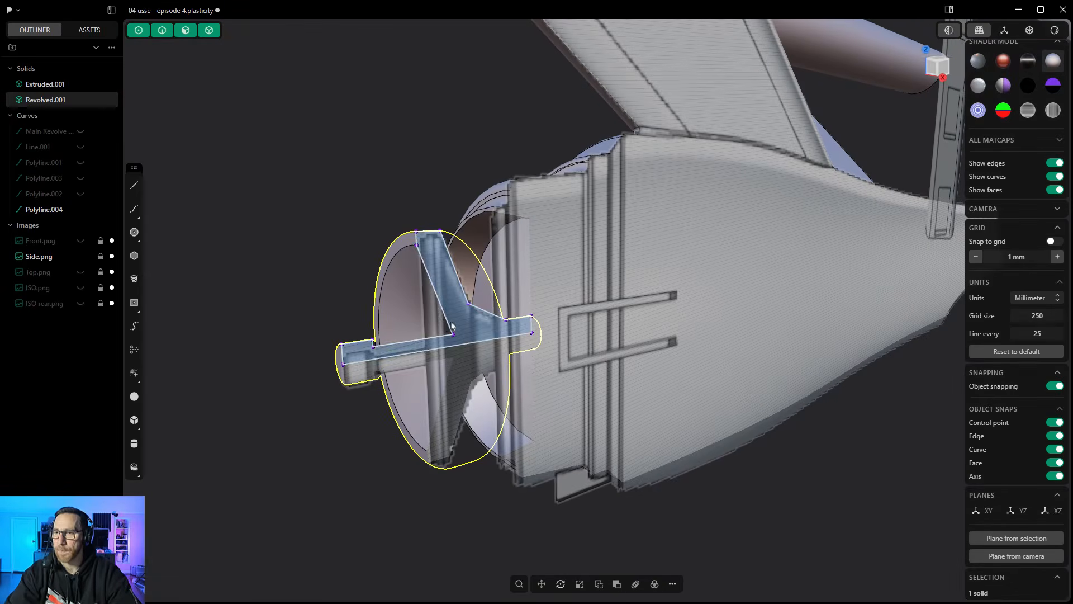
pyautogui.click(950, 32)
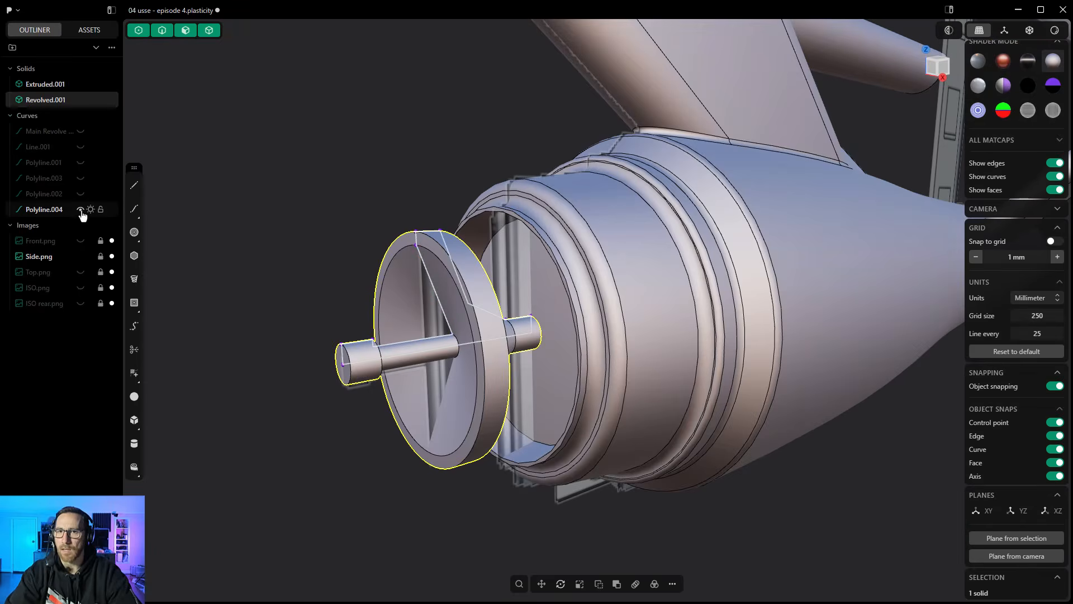
pyautogui.click(348, 276)
pyautogui.moveTo(348, 275); pyautogui.dragTo(341, 251, button='middle')
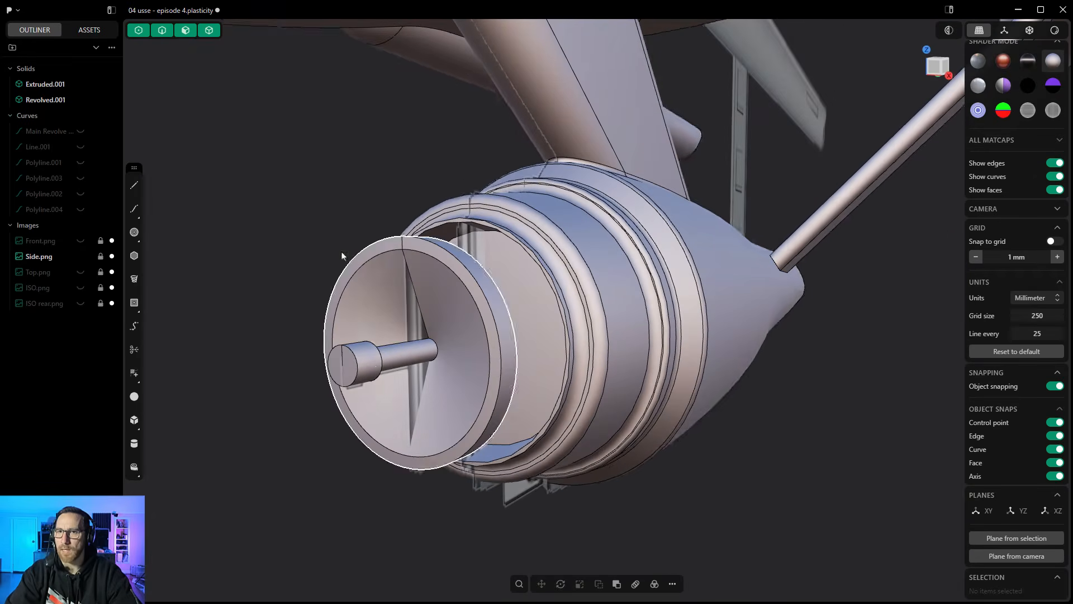
pyautogui.click(80, 256)
# - Push the inner cylindrical face of the hull's front opening inward by about 4 mm to thicken the rim
pyautogui.moveTo(311, 226); pyautogui.dragTo(261, 240, button='middle')
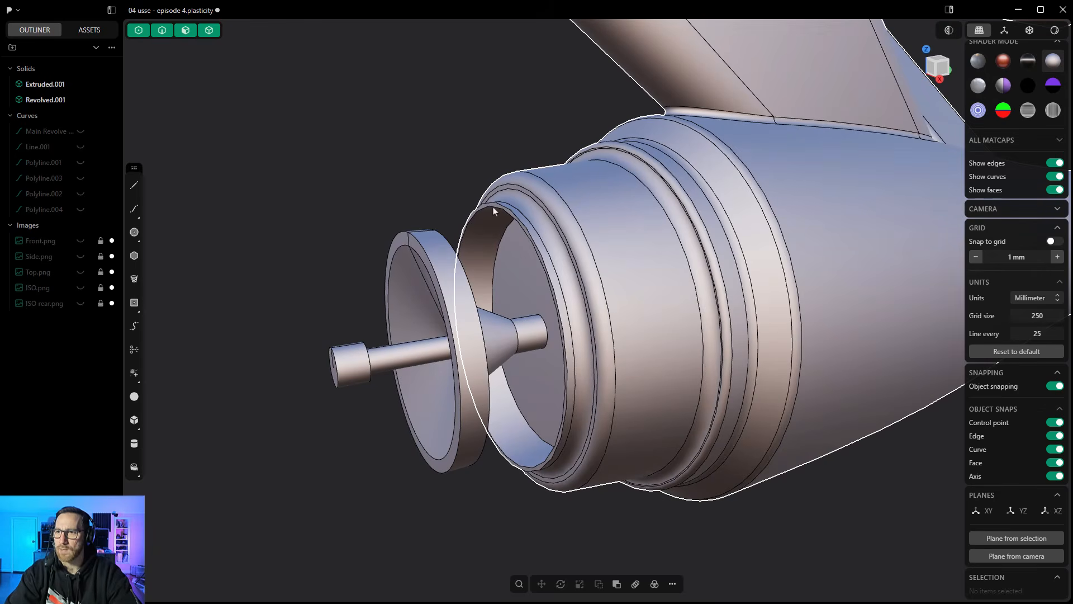
pyautogui.click(491, 223)
pyautogui.click(491, 223)
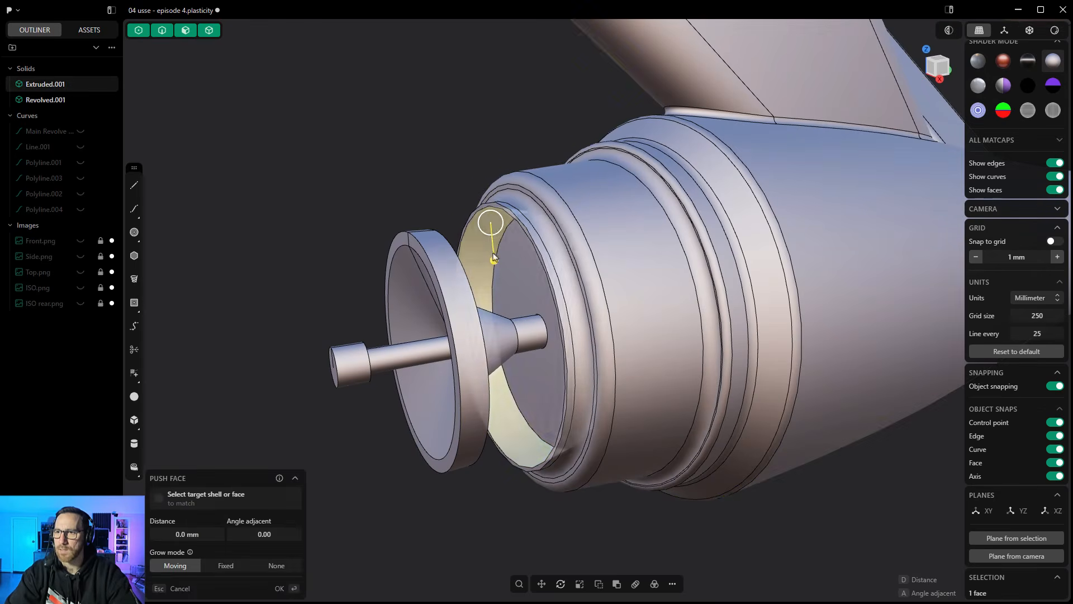
pyautogui.moveTo(493, 258); pyautogui.dragTo(494, 266)
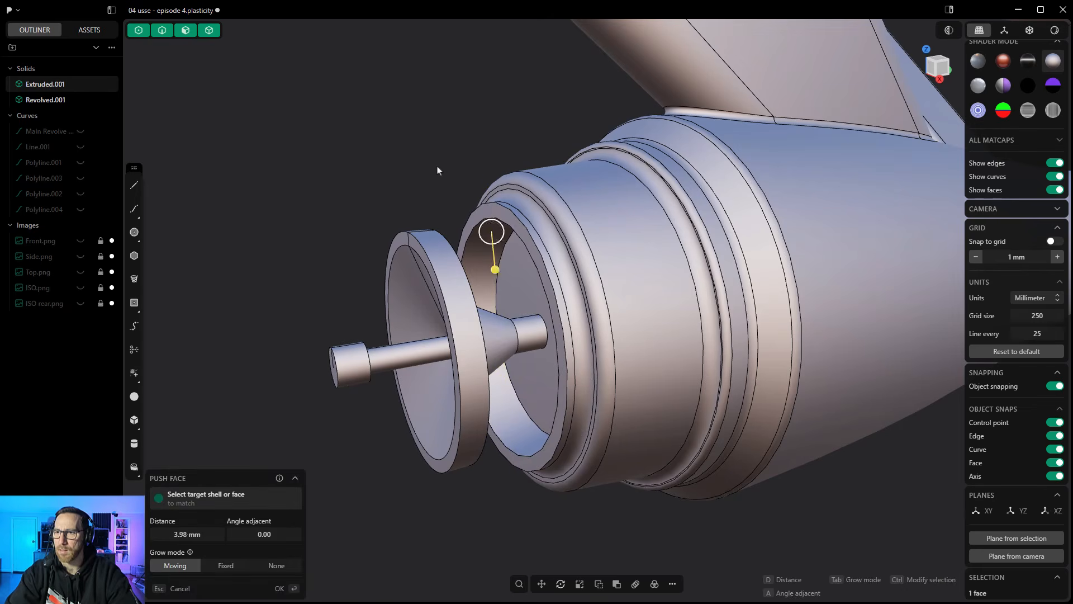
pyautogui.rightClick(437, 167)
pyautogui.press('Escape')
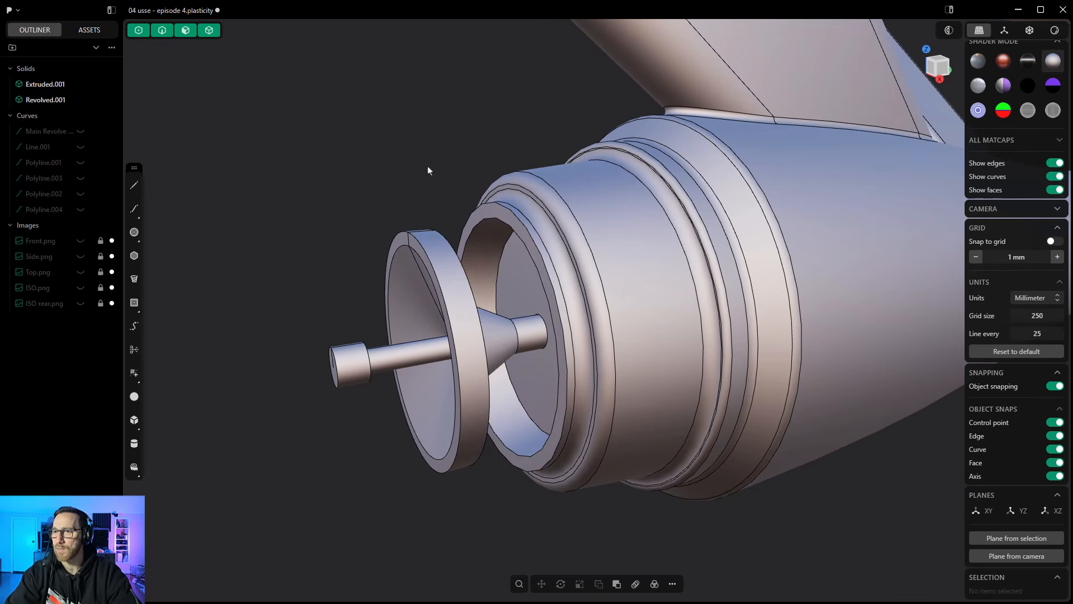
# - Boolean-union the revolved deflector dish with the main ship body
pyautogui.click(605, 213)
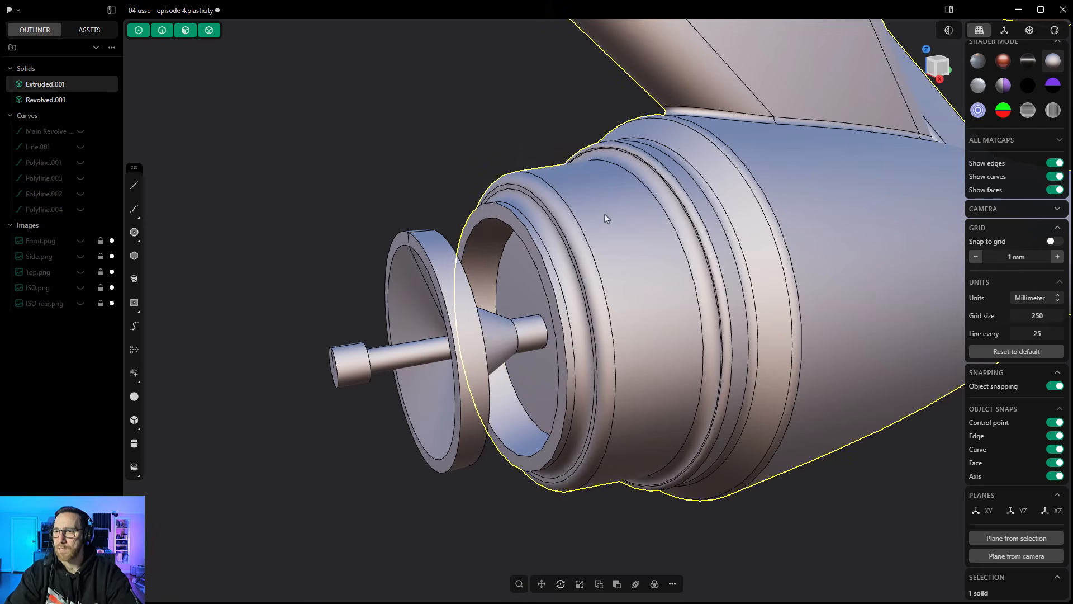
pyautogui.click(617, 584)
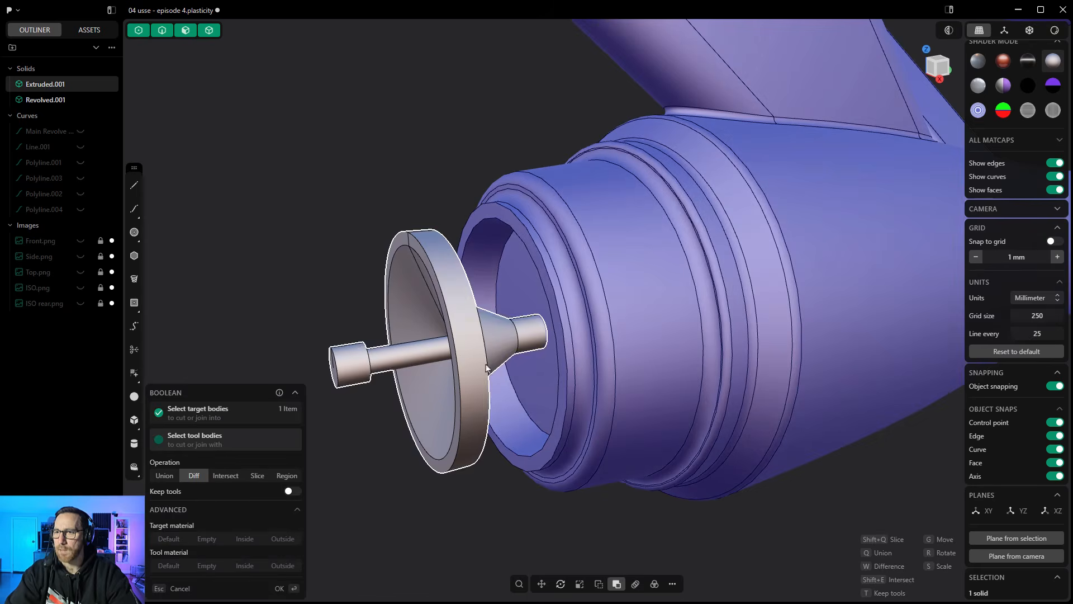
pyautogui.click(165, 476)
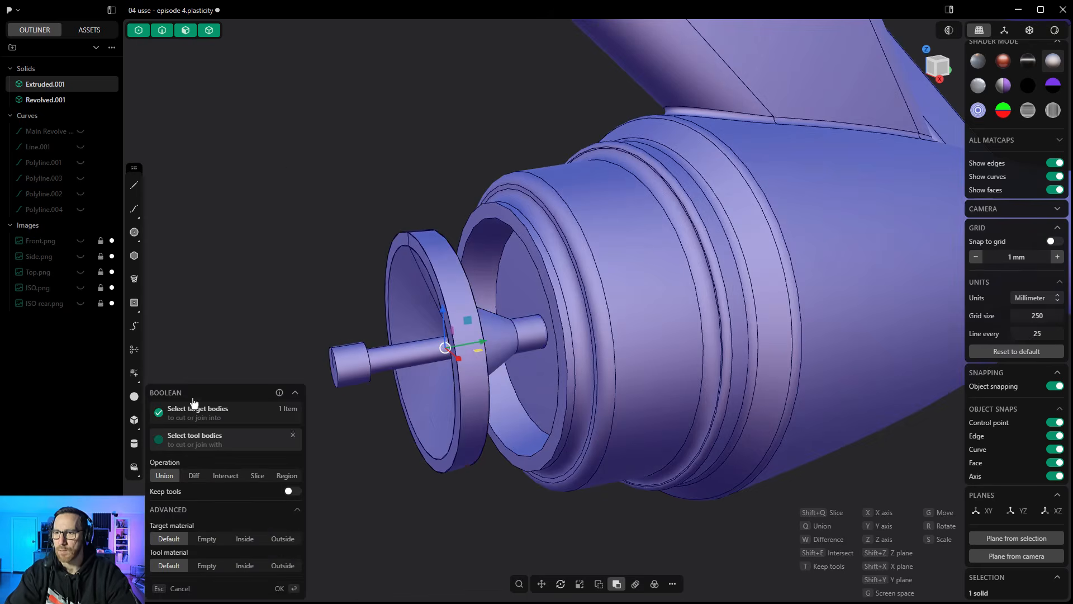
pyautogui.press('q')
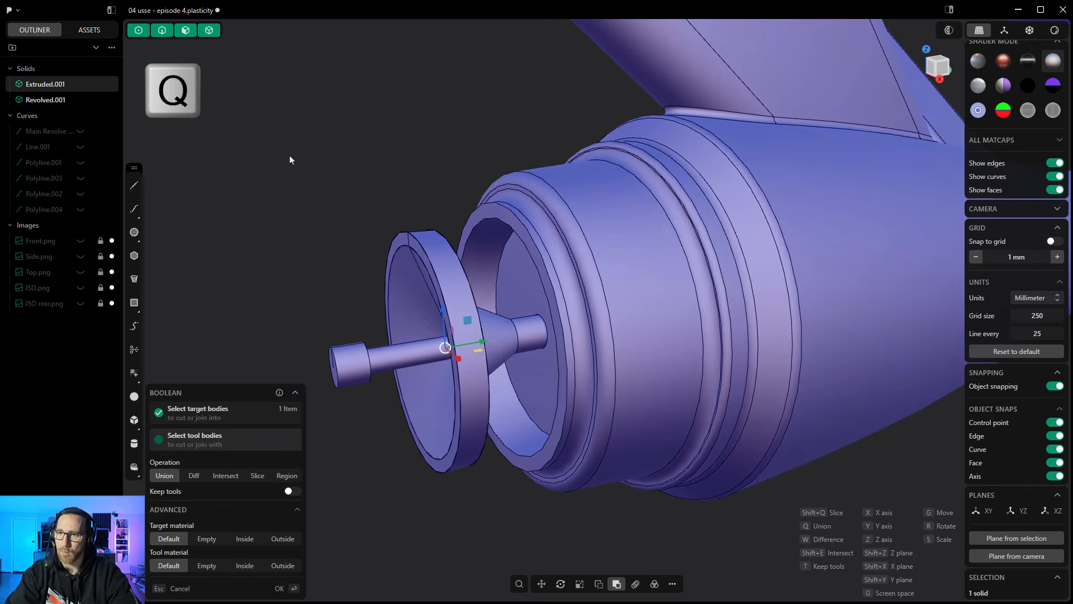
# - Chamfer the edge where the deflector's rear shaft meets the hull's recessed front face by about 6.6 mm
pyautogui.click(542, 321)
pyautogui.press('f')
pyautogui.moveTo(544, 320); pyautogui.dragTo(549, 328)
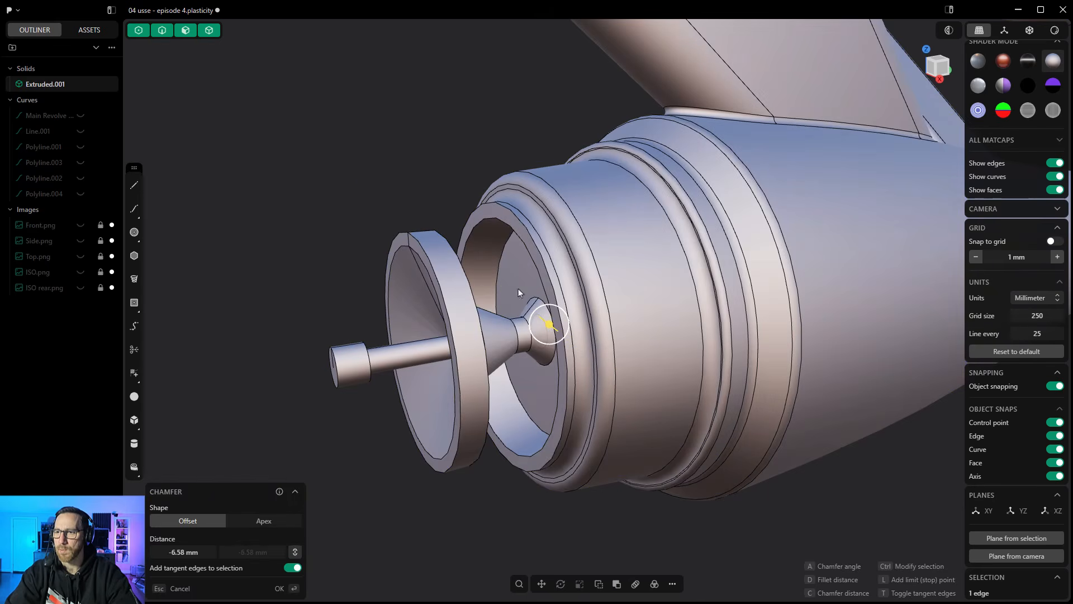
pyautogui.rightClick(446, 178)
# - Fillet the edge between the dish's sloping back and its rear shaft by about 8.7 mm
pyautogui.moveTo(501, 316); pyautogui.dragTo(431, 312, button='middle')
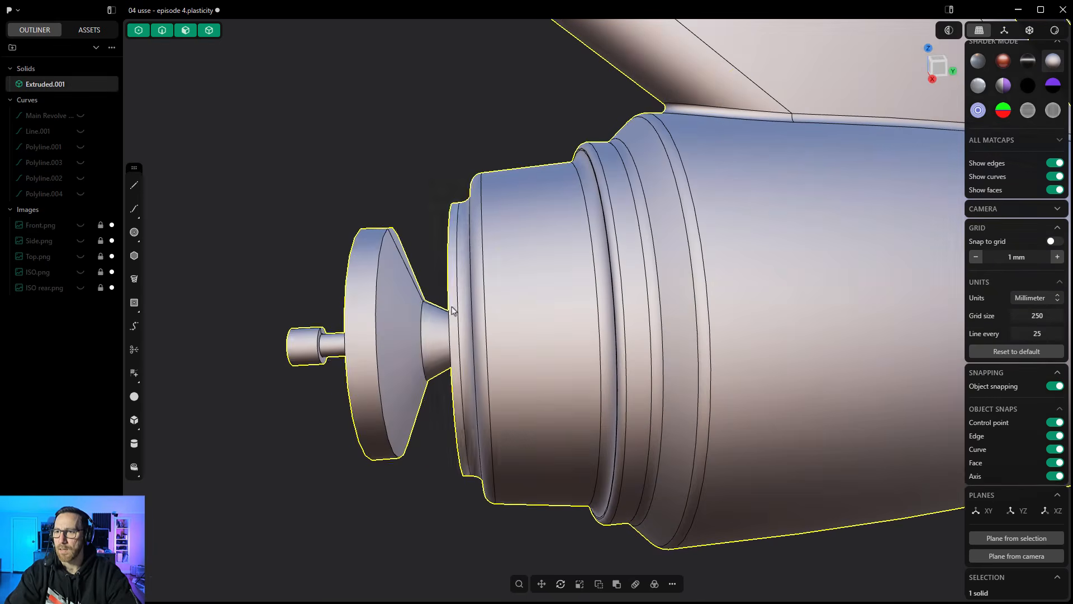
pyautogui.click(423, 311)
pyautogui.press('f')
pyautogui.moveTo(423, 311); pyautogui.dragTo(435, 299)
# - Round the rear outer edge of the deflector dish's rim with a fillet
pyautogui.moveTo(390, 234); pyautogui.dragTo(397, 231, button='middle')
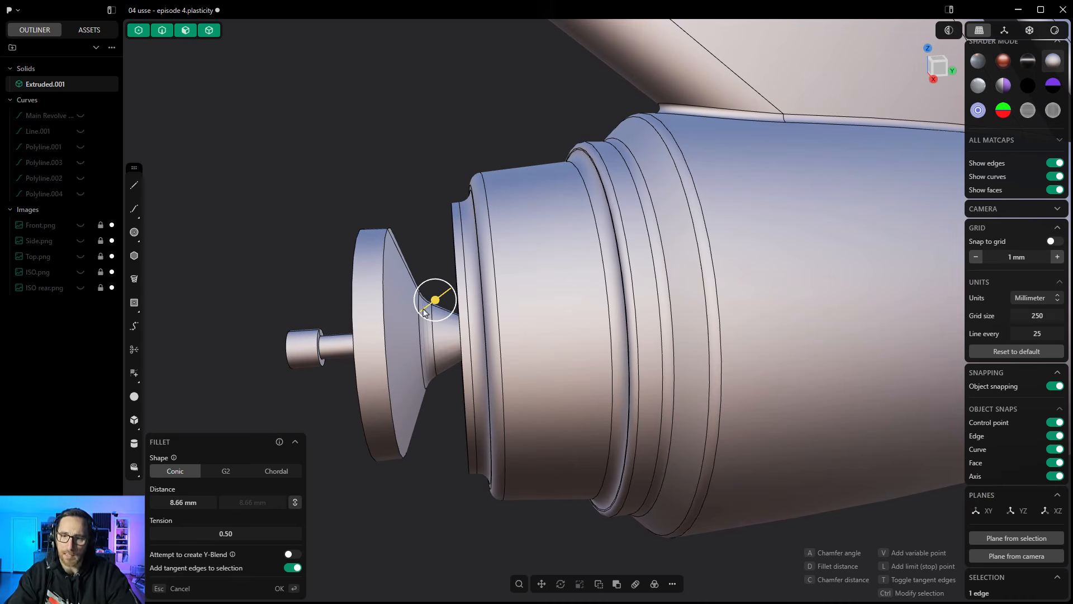
pyautogui.keyDown('ctrl'); pyautogui.click(389, 241); pyautogui.keyUp('ctrl')
pyautogui.moveTo(354, 226); pyautogui.dragTo(374, 237, button='middle')
pyautogui.press('Return')
pyautogui.click(376, 250)
pyautogui.press('f')
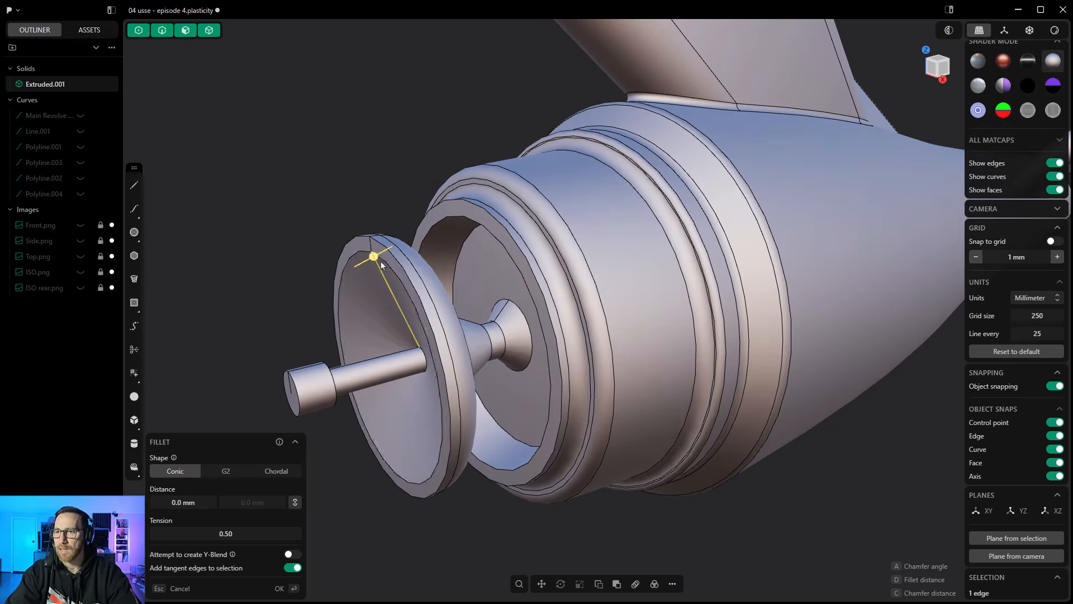
pyautogui.press('Escape')
# - Fillet the inner and outer front edges of the deflector dish's rim by 0.9 mm
pyautogui.click(396, 273)
pyautogui.press('f')
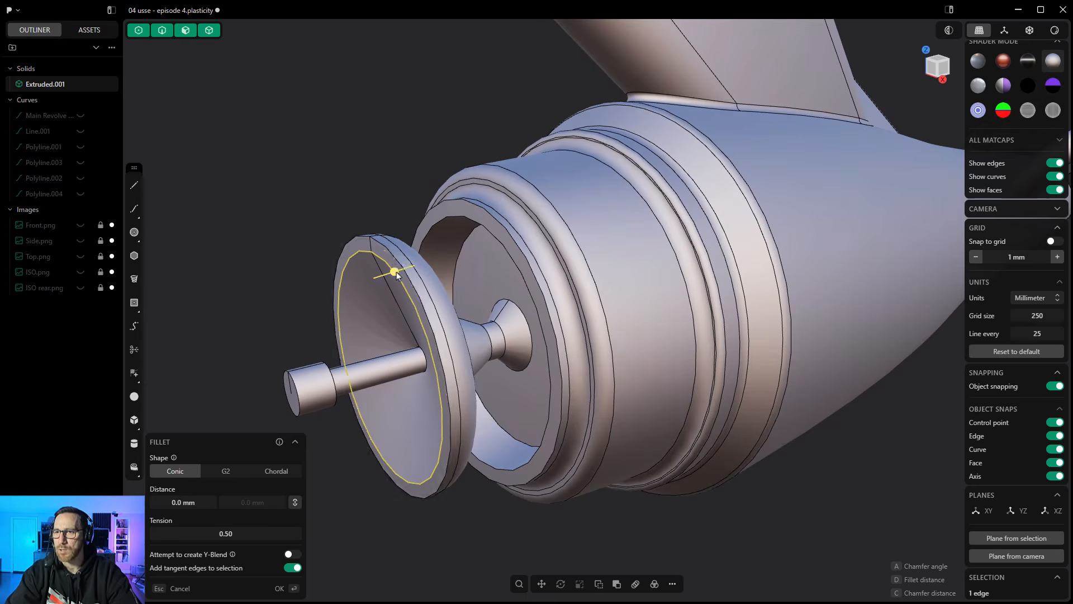
pyautogui.keyDown('ctrl'); pyautogui.click(392, 254); pyautogui.keyUp('ctrl')
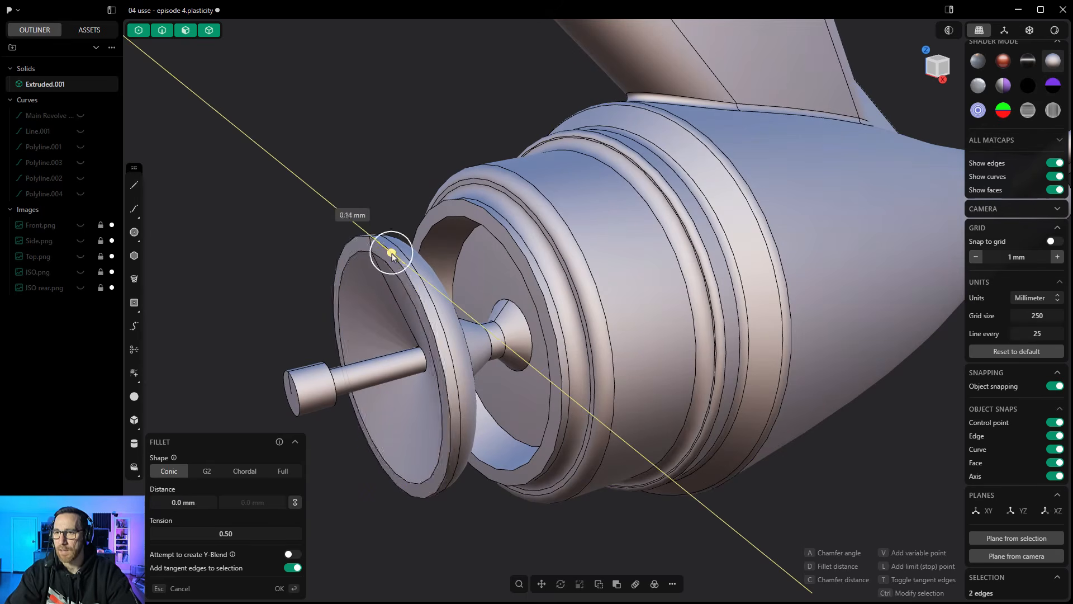
pyautogui.moveTo(391, 254); pyautogui.dragTo(391, 252)
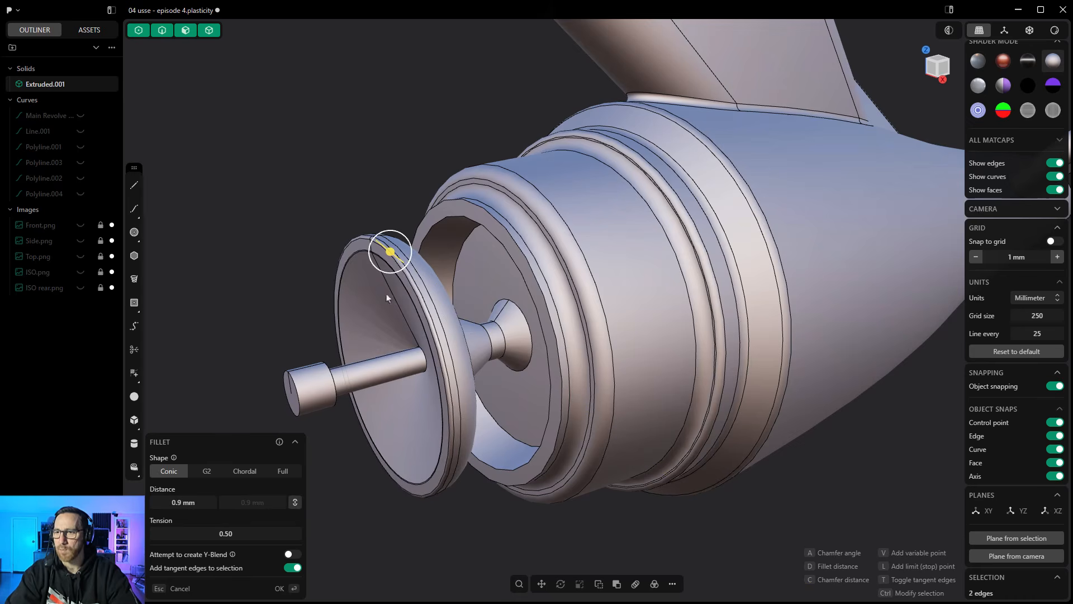
# - Add the antenna tip's edges and the antenna shaft's junctions with the tip and dish to the 0.9 mm fillet
pyautogui.keyDown('ctrl'); pyautogui.click(298, 385); pyautogui.keyUp('ctrl')
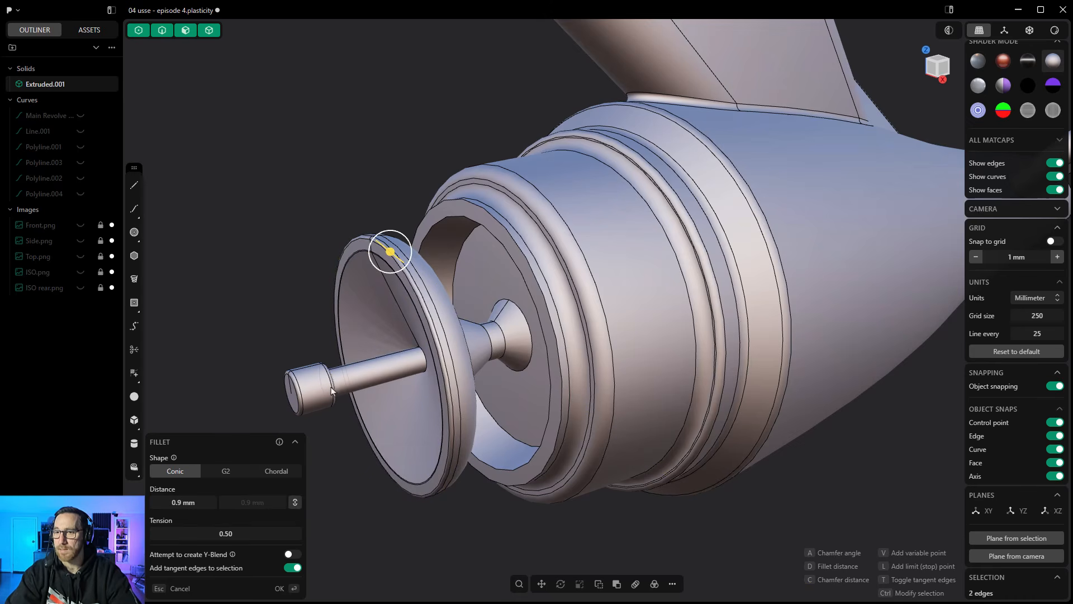
pyautogui.moveTo(330, 389); pyautogui.dragTo(294, 394, button='middle')
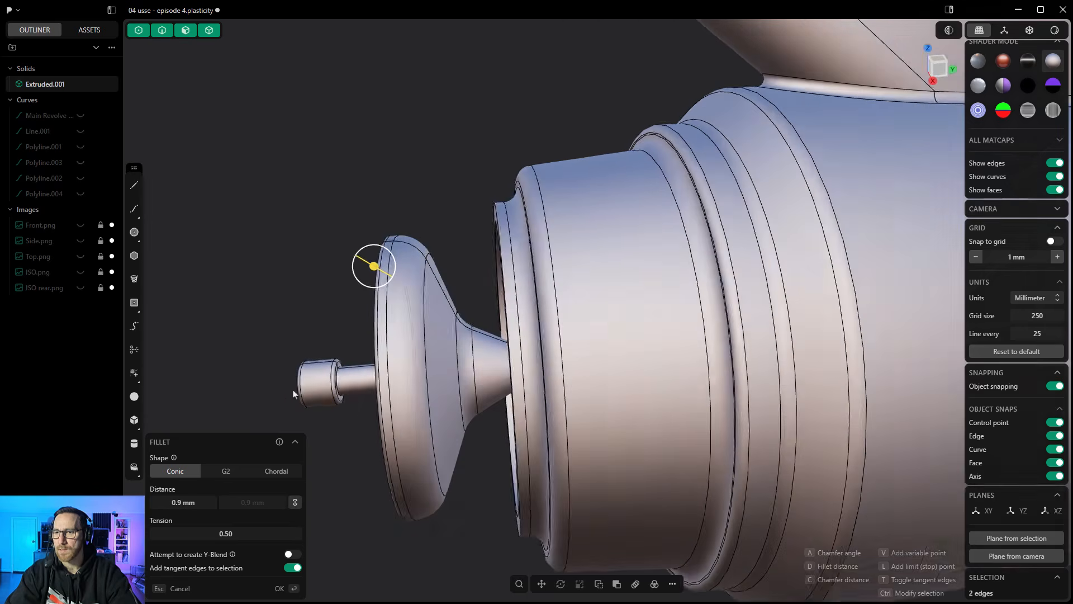
pyautogui.scroll(5, 341, 379)
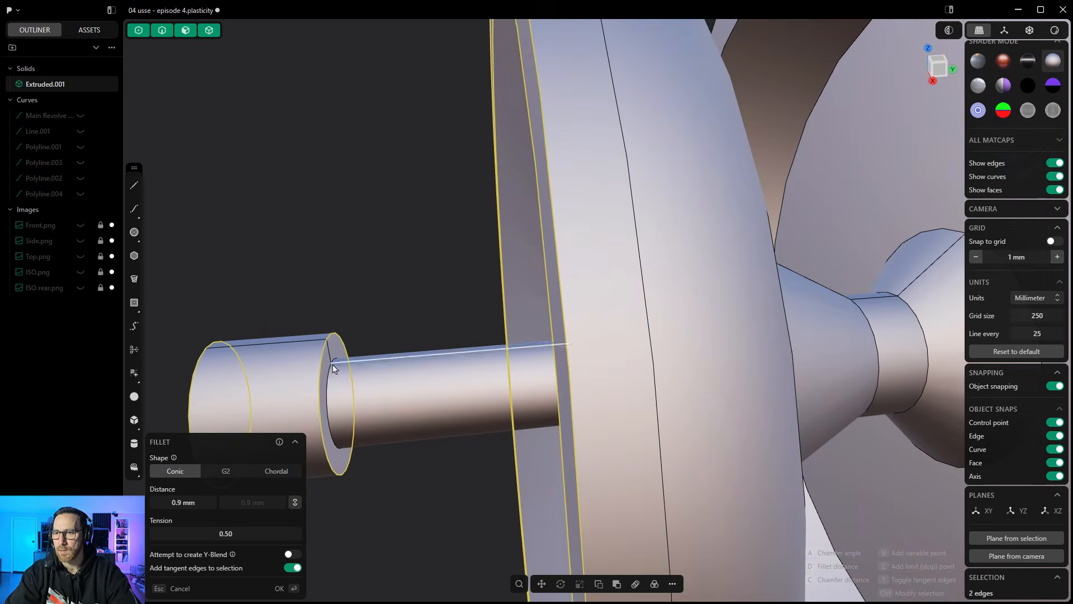
pyautogui.keyDown('ctrl'); pyautogui.click(334, 372); pyautogui.keyUp('ctrl')
pyautogui.scroll(-5, 334, 372)
pyautogui.moveTo(336, 372); pyautogui.dragTo(452, 345, button='middle')
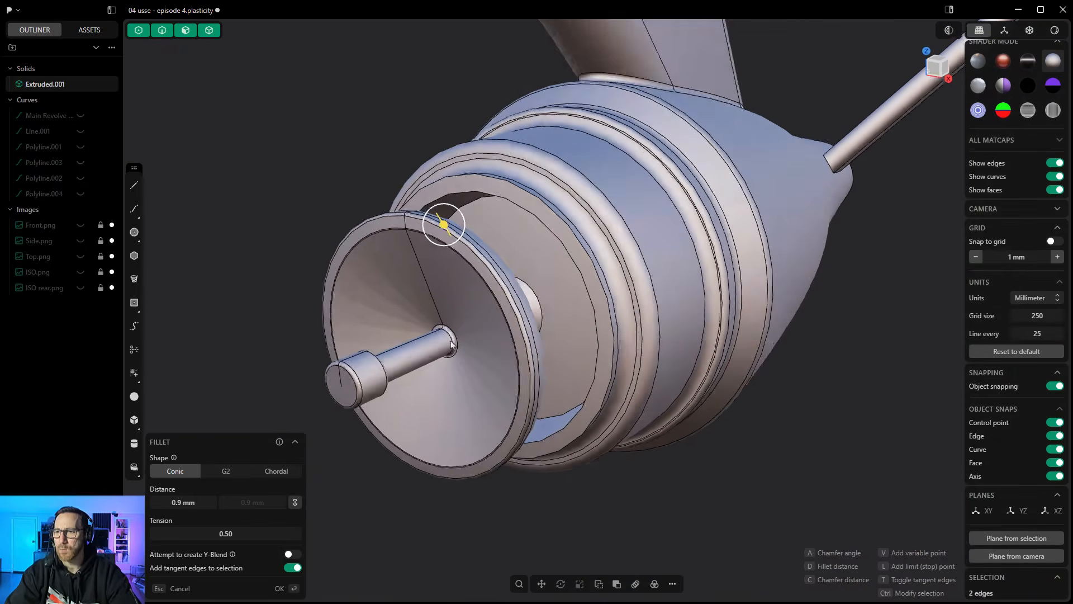
pyautogui.scroll(-2, 451, 345)
pyautogui.press('Return')
# - Examine the deflector assembly and the whole ship from several angles
pyautogui.moveTo(444, 302); pyautogui.dragTo(411, 322, button='middle')
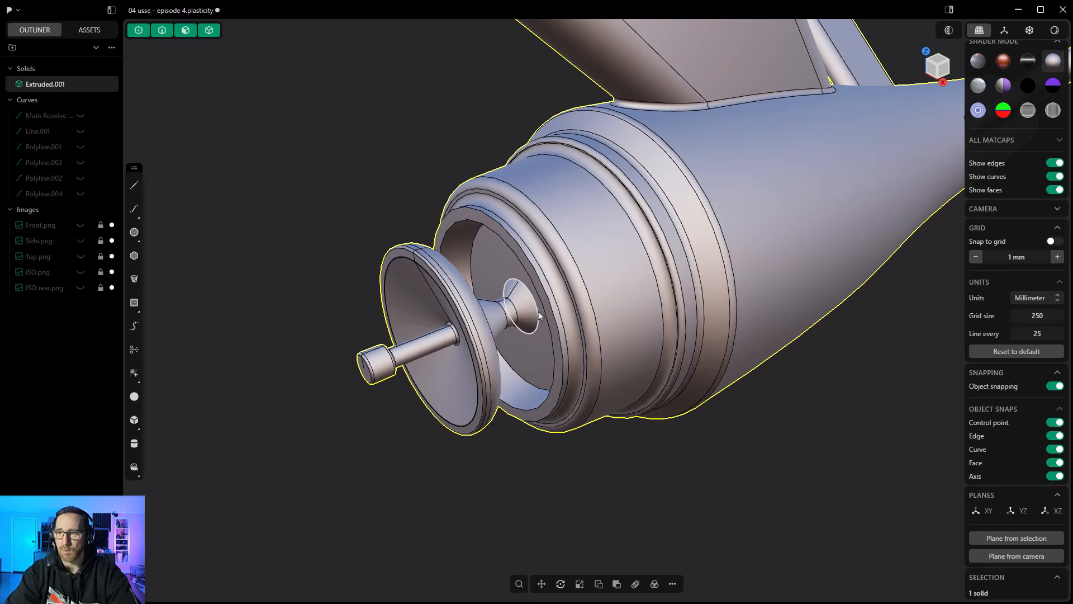
pyautogui.click(520, 290)
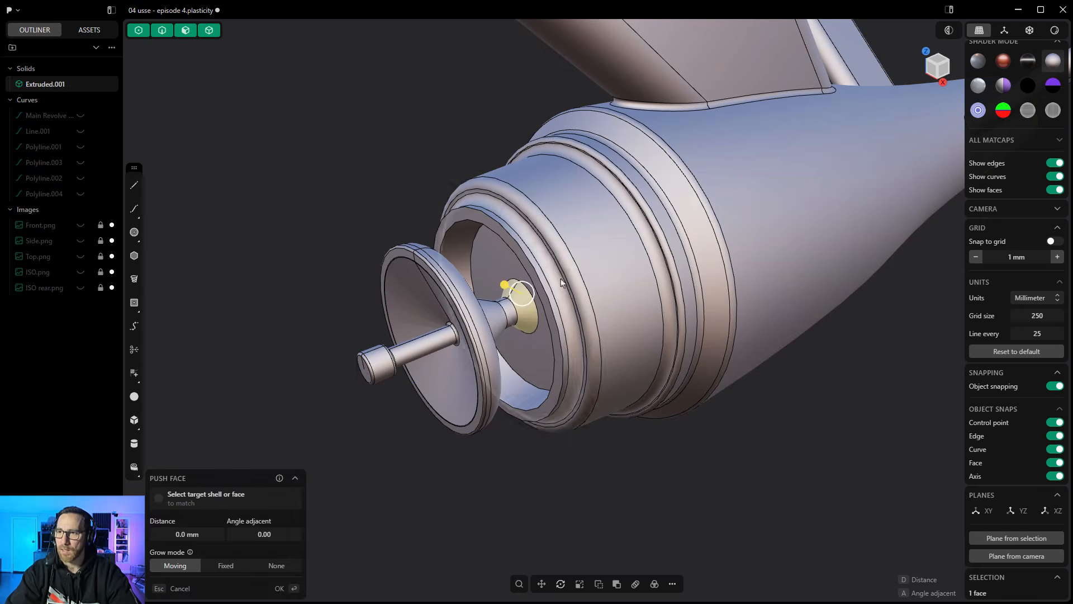
pyautogui.moveTo(482, 323); pyautogui.dragTo(285, 256, button='middle')
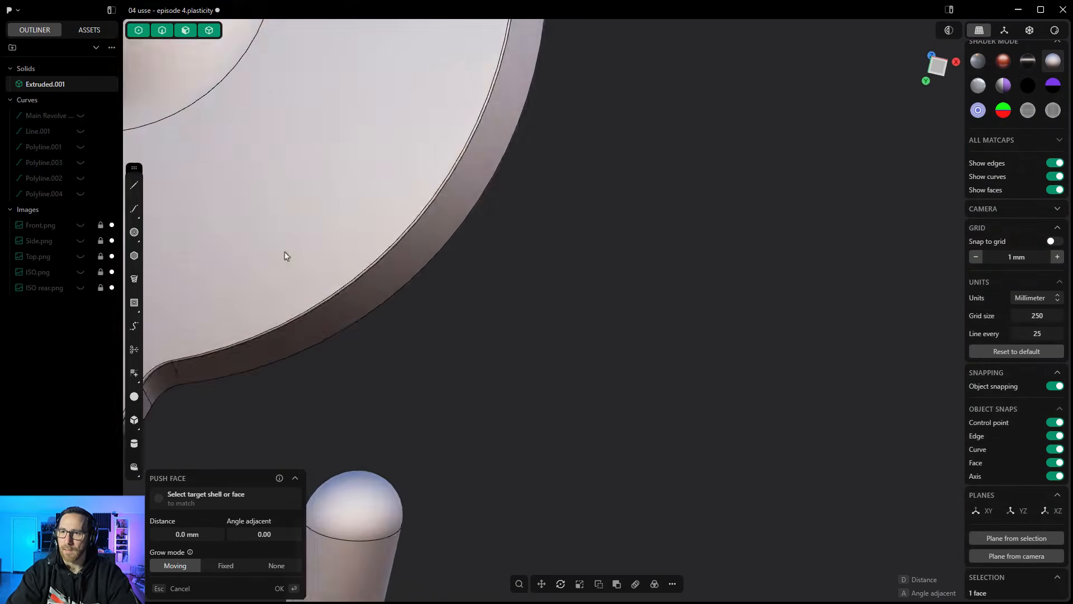
pyautogui.scroll(-6, 632, 276)
pyautogui.moveTo(467, 363); pyautogui.dragTo(446, 376, button='middle')
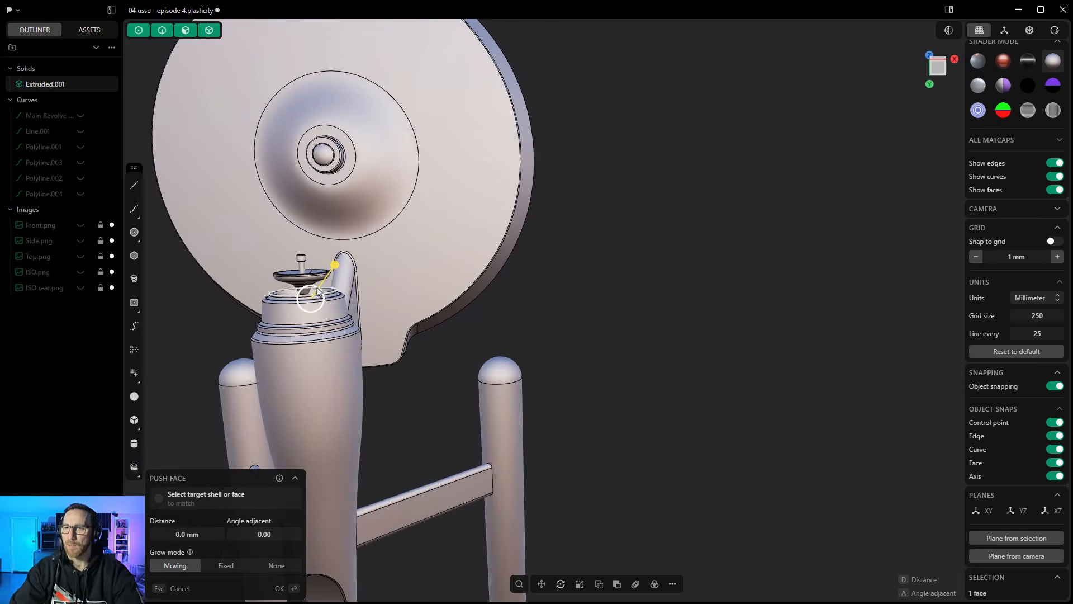
pyautogui.moveTo(318, 284); pyautogui.dragTo(376, 342, button='middle')
pyautogui.press('Escape')
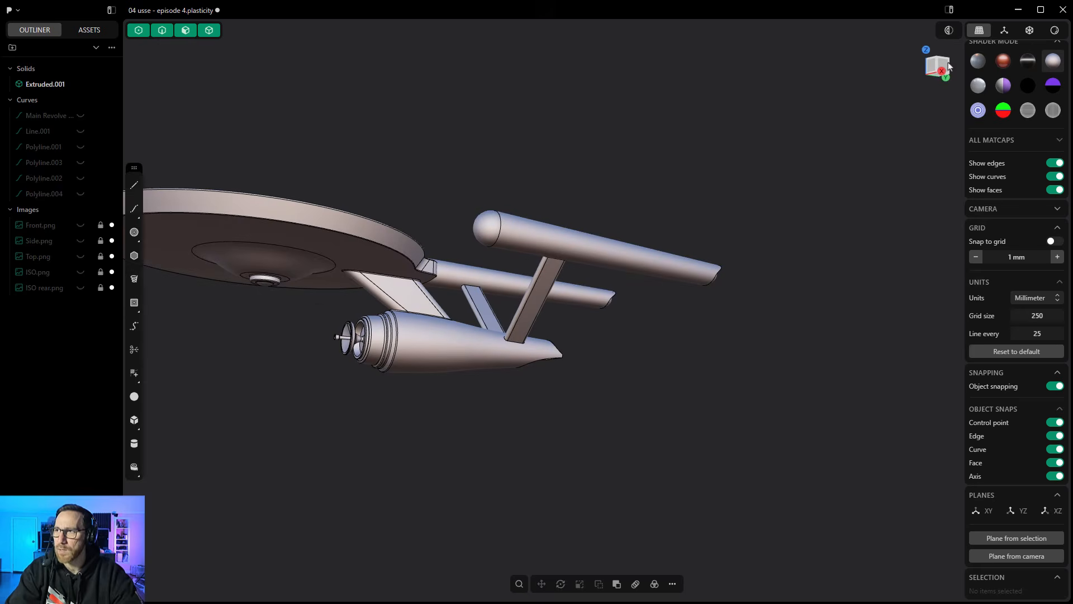
# - Switch to the right view, hide the ship body and show the Side.png reference around the front hull
pyautogui.click(944, 68)
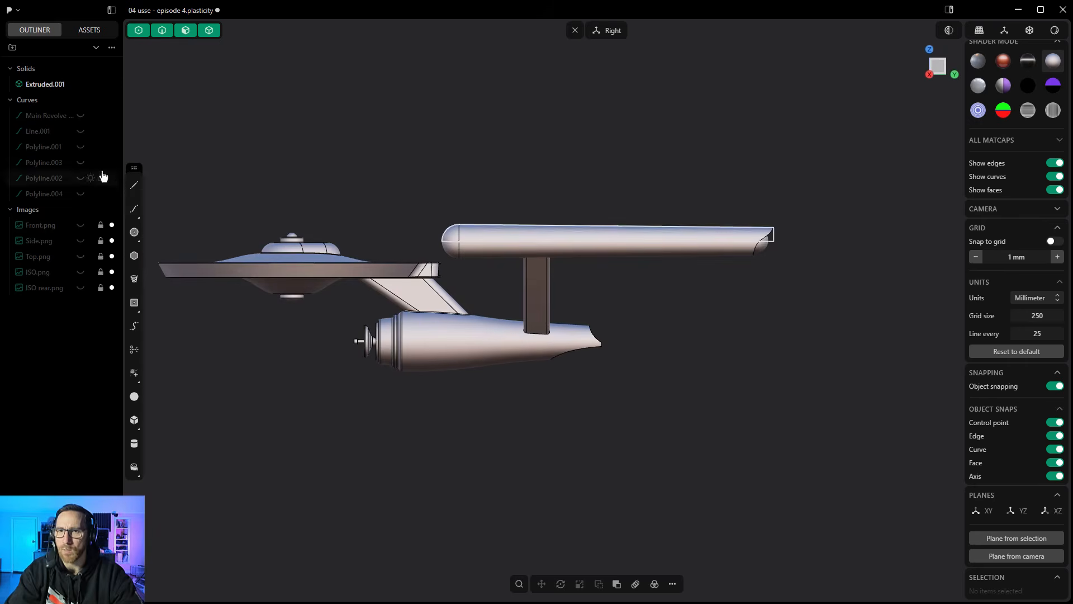
pyautogui.click(80, 84)
pyautogui.click(80, 240)
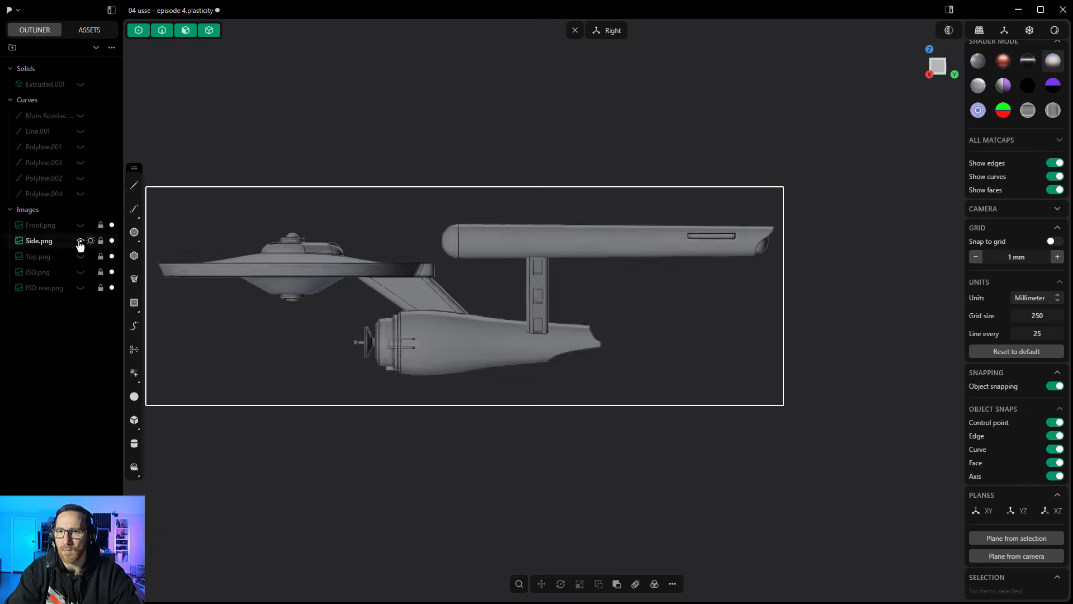
pyautogui.scroll(10, 416, 337)
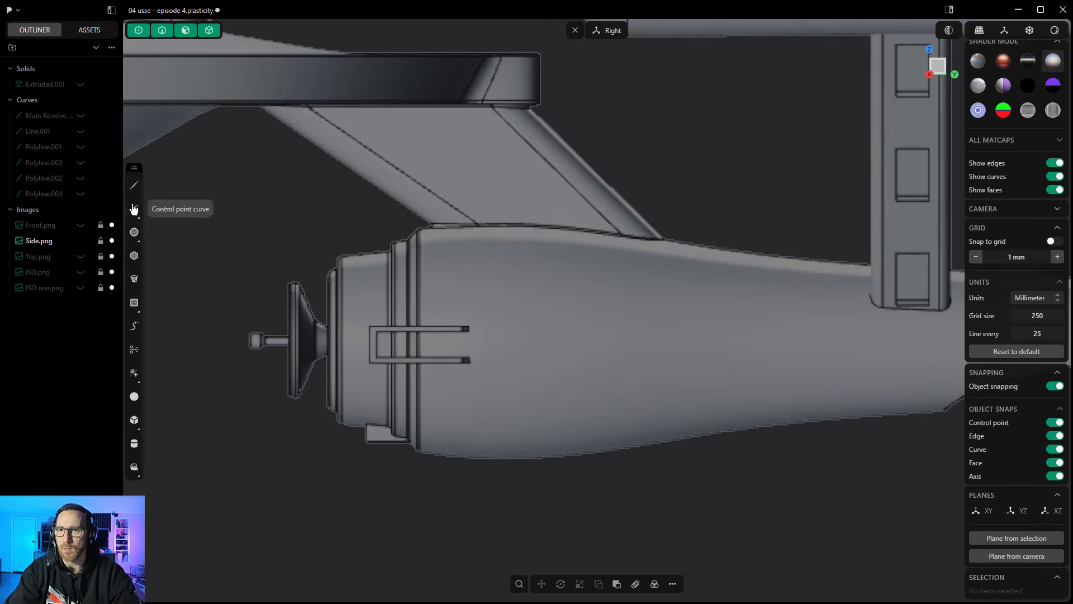
# - Draw a corner rectangle around the U-shaped bracket detail on the front hull in the side reference
pyautogui.click(138, 311)
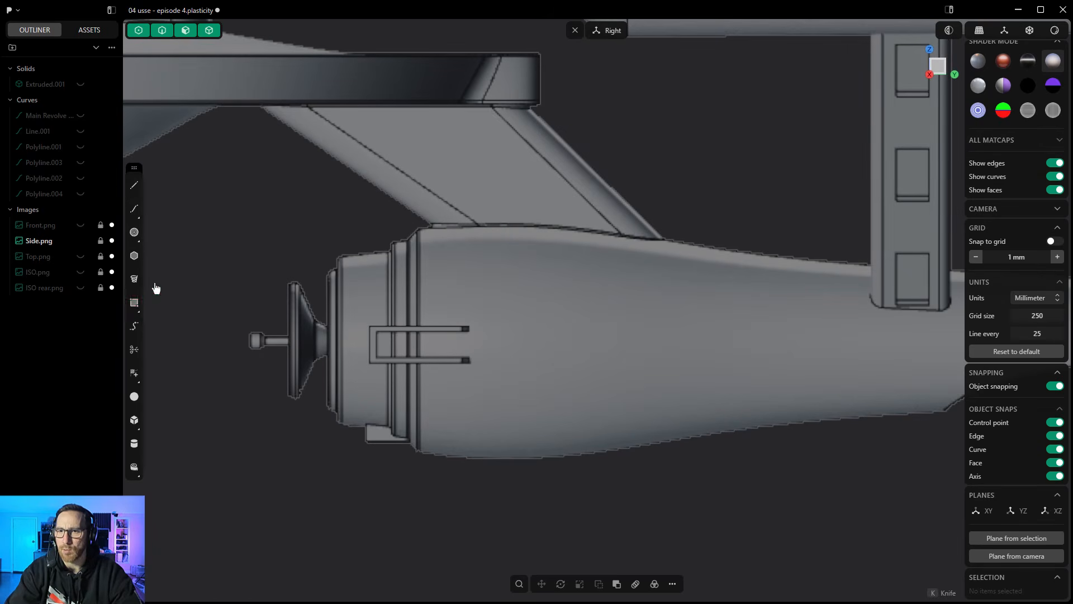
pyautogui.click(369, 326)
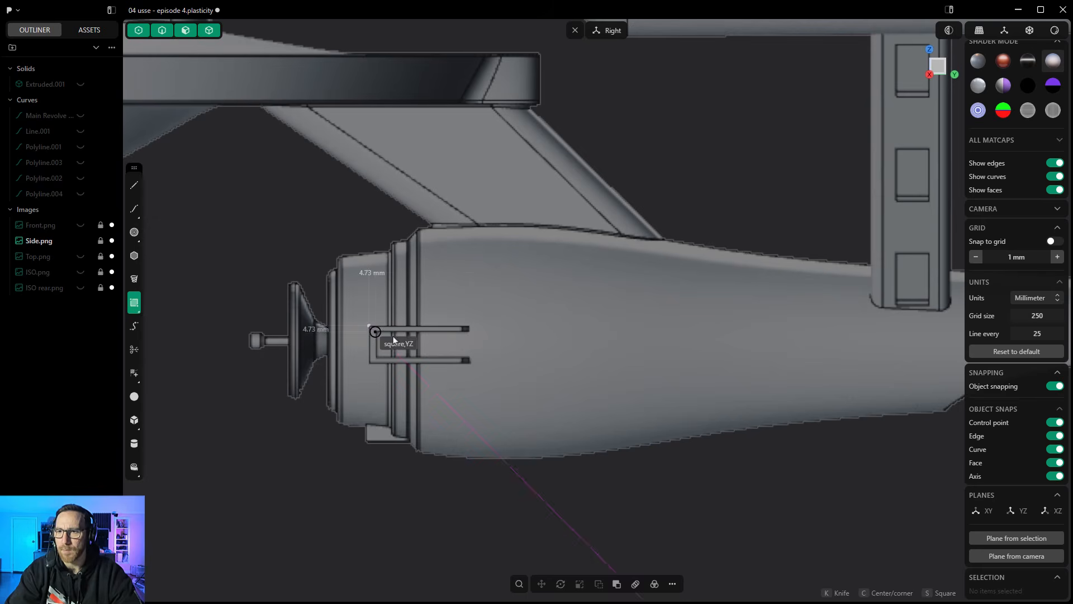
pyautogui.click(476, 363)
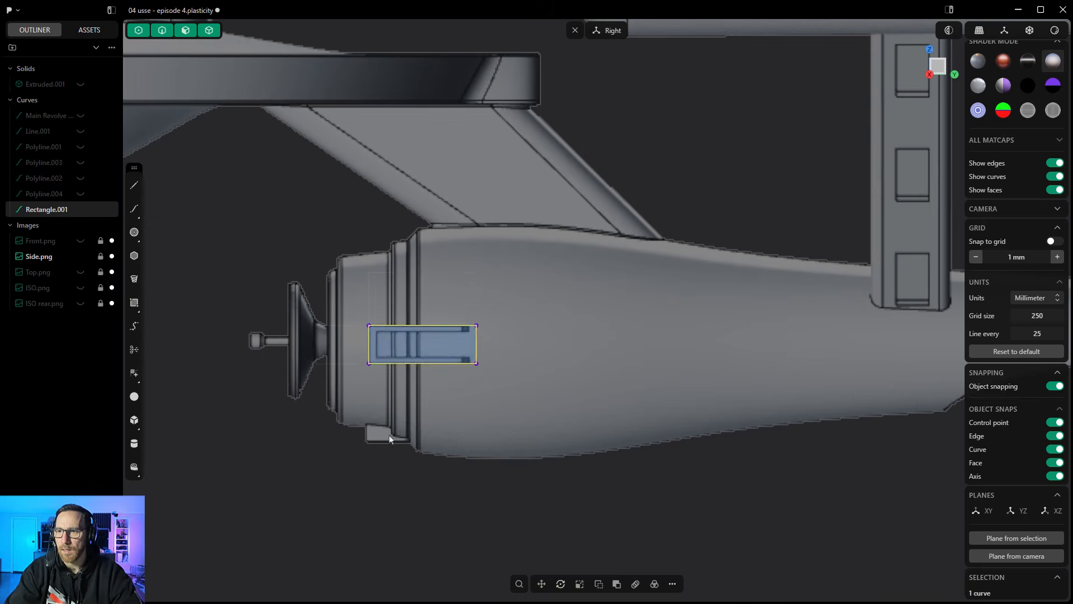
# - Extrude the bracket rectangle sideways by about 88 mm past the hull surface, with the ship body shown for comparison
pyautogui.moveTo(383, 430); pyautogui.dragTo(399, 344, button='middle')
pyautogui.press('e')
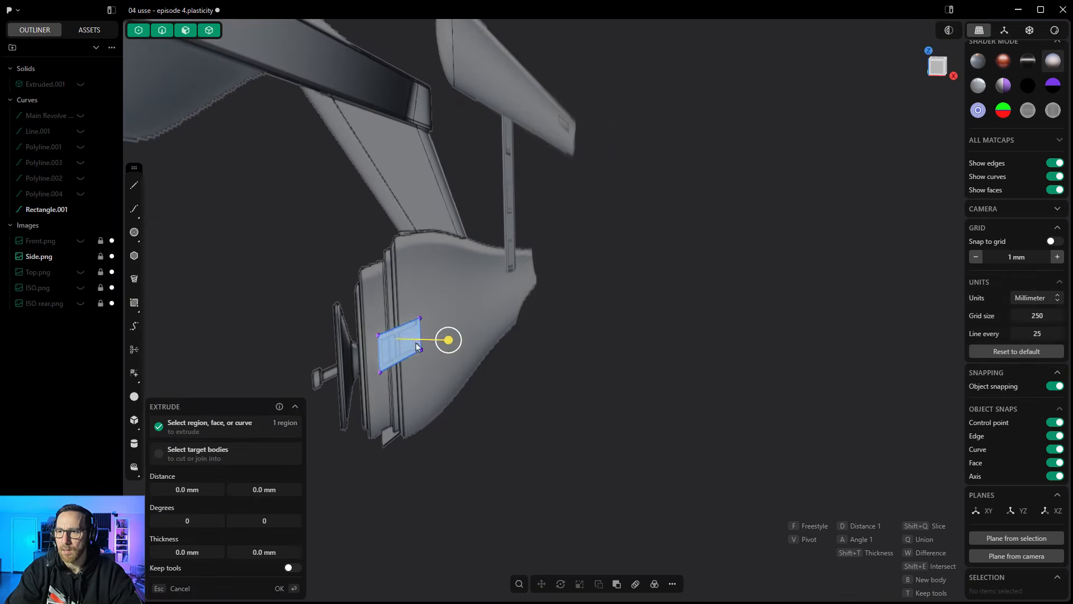
pyautogui.click(624, 345)
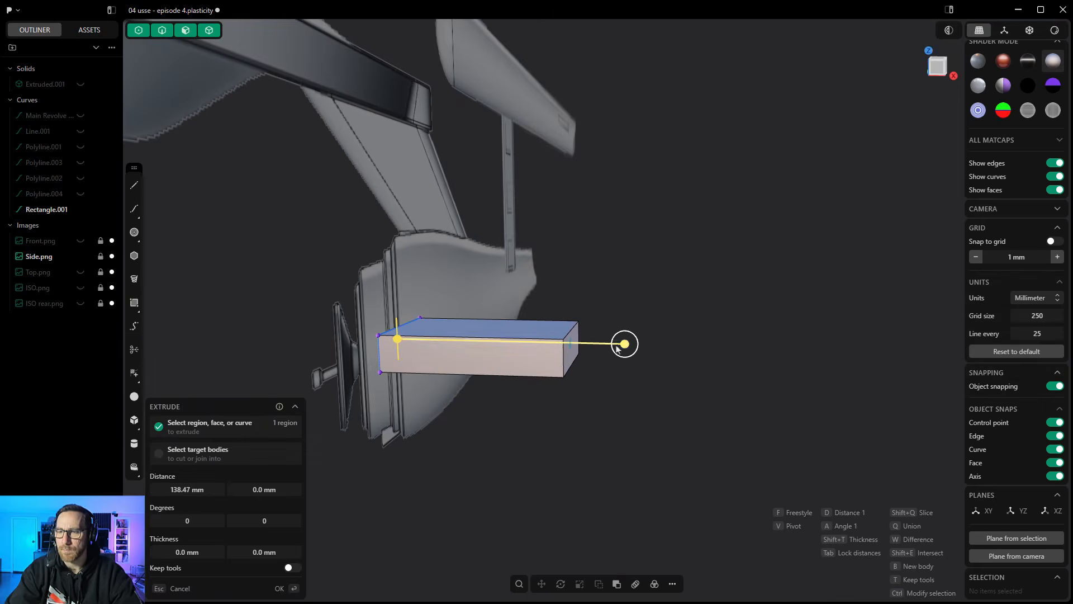
pyautogui.click(79, 85)
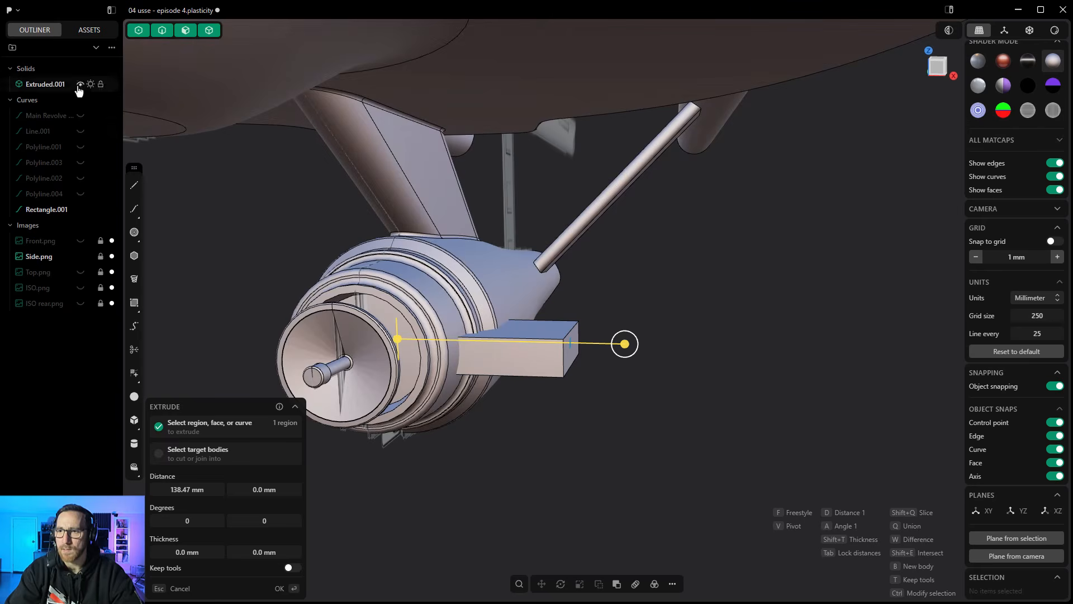
pyautogui.moveTo(626, 344); pyautogui.dragTo(558, 343)
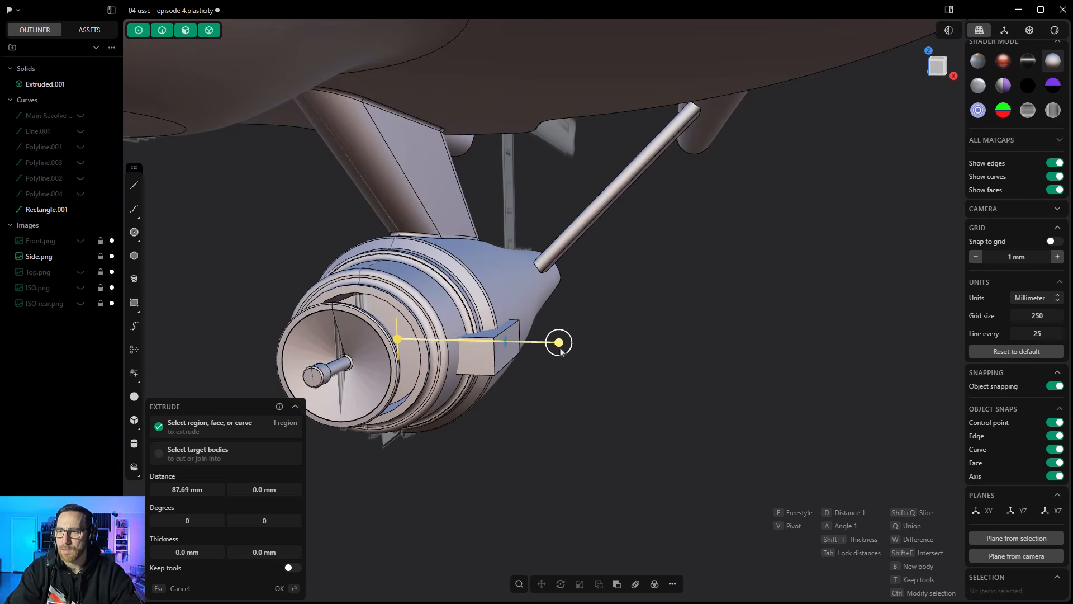
pyautogui.press('Return')
# - Hide the ship body and the bracket's rectangle curve, and deselect the extruded block
pyautogui.click(79, 85)
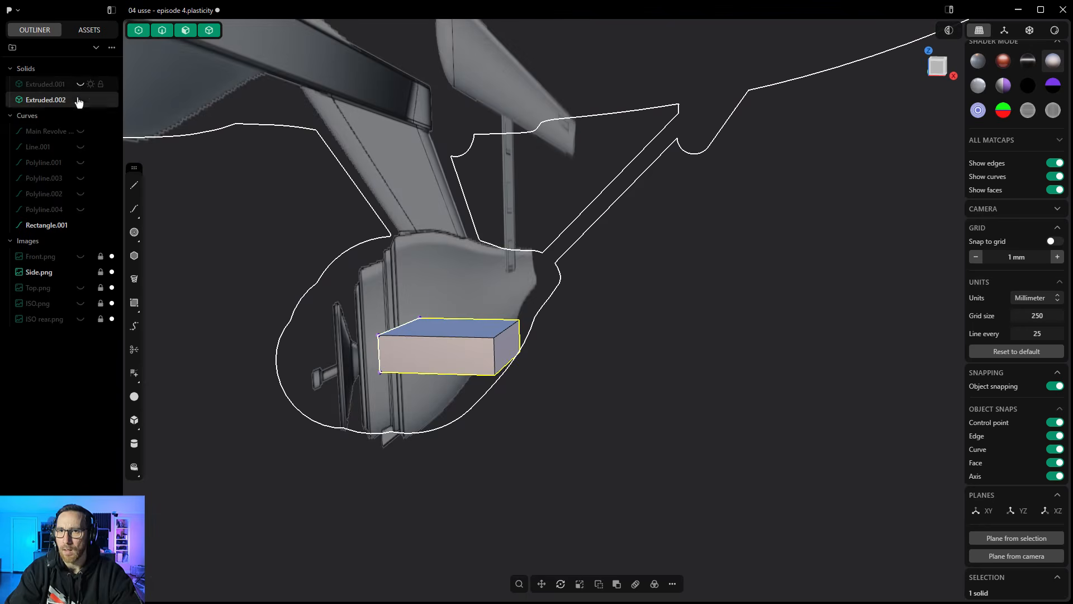
pyautogui.click(81, 225)
pyautogui.click(582, 383)
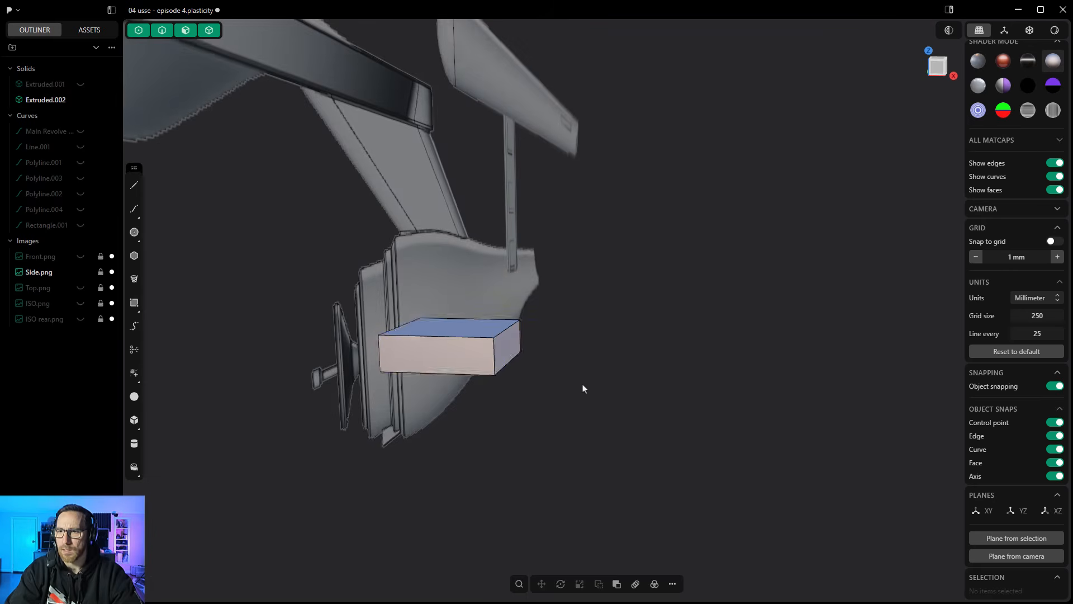
pyautogui.moveTo(582, 383); pyautogui.dragTo(410, 384, button='middle')
pyautogui.moveTo(762, 333); pyautogui.dragTo(499, 334, button='middle')
pyautogui.scroll(4, 483, 334)
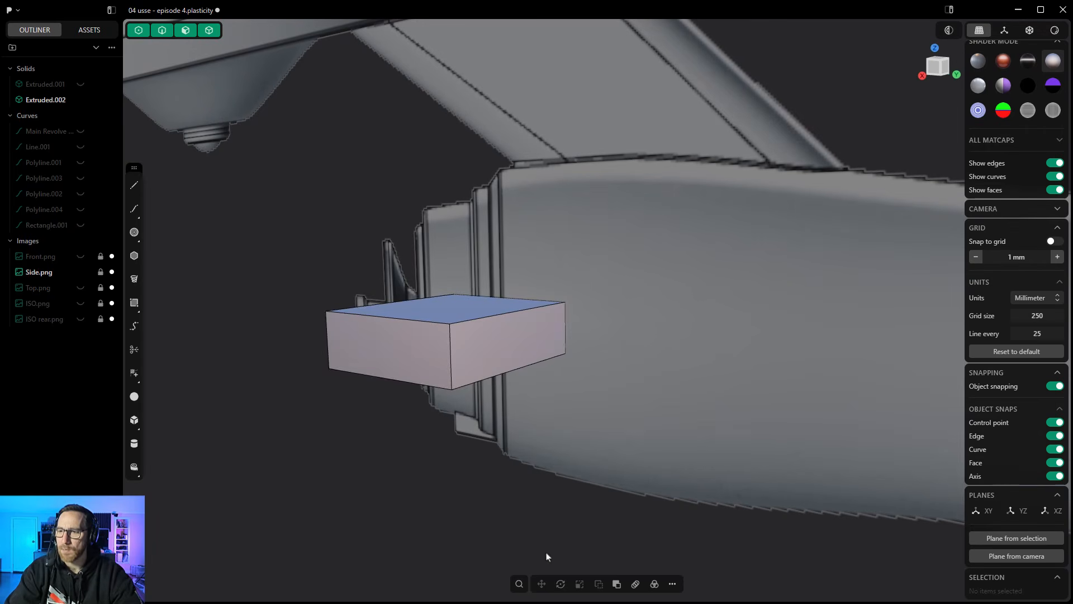
pyautogui.click(519, 584)
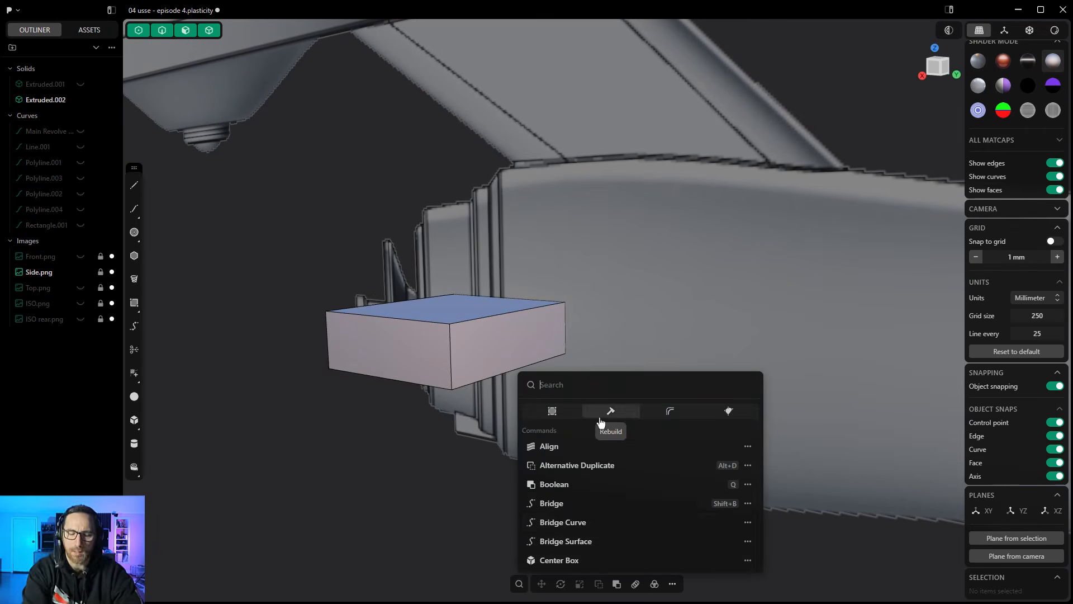
pyautogui.write('she')
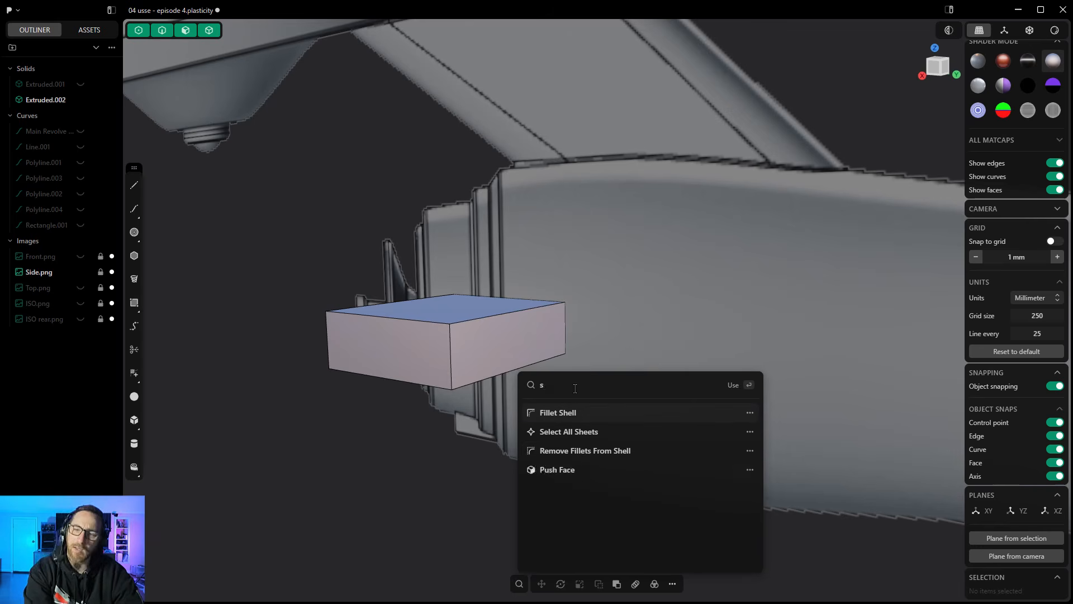
pyautogui.press('BackSpace')
pyautogui.write('ho')
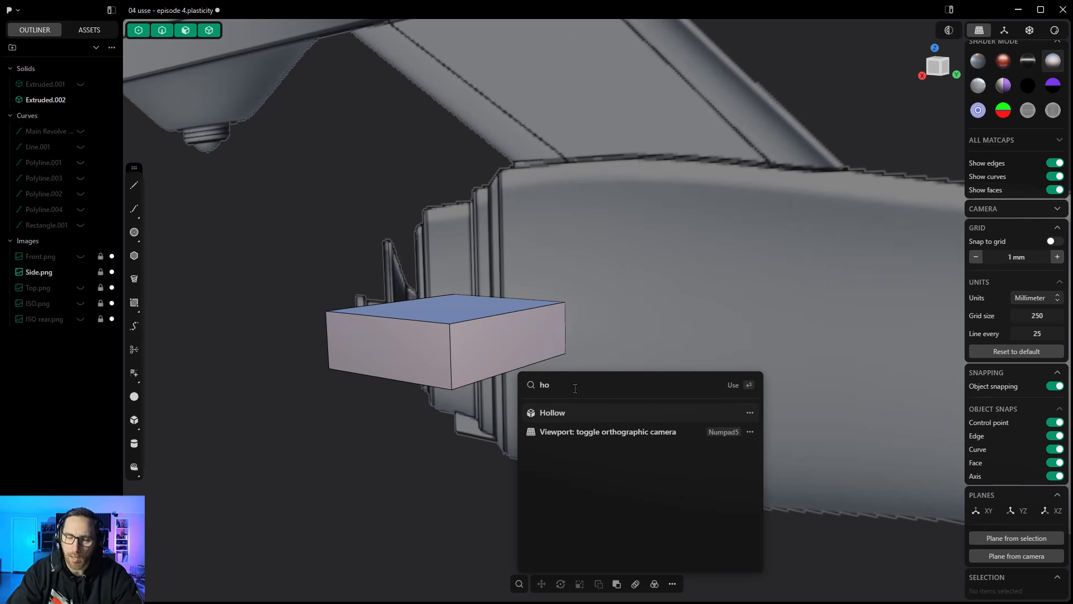
pyautogui.click(559, 414)
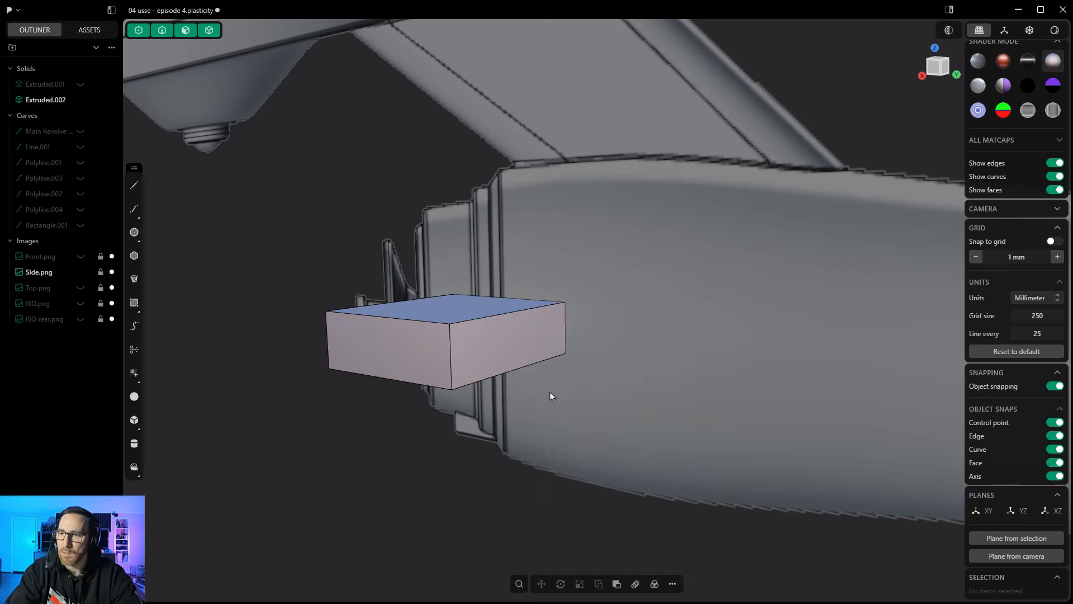
# - Hollow the bracket block through its outer side face and rear face with a thickness of -3.29 mm
pyautogui.click(490, 340)
pyautogui.click(484, 342)
pyautogui.click(432, 351)
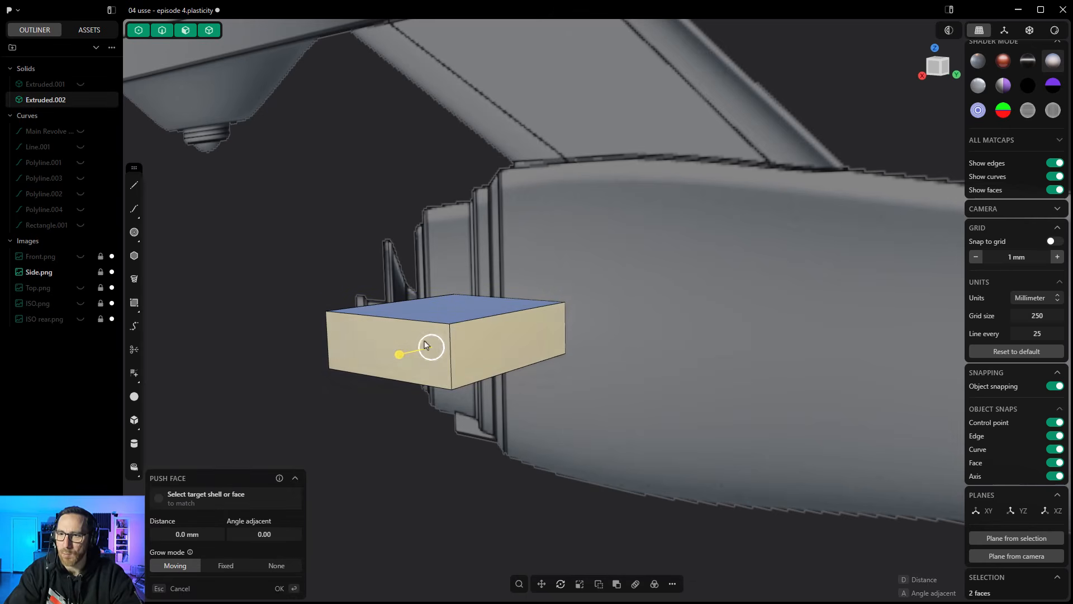
pyautogui.moveTo(399, 355); pyautogui.dragTo(403, 357)
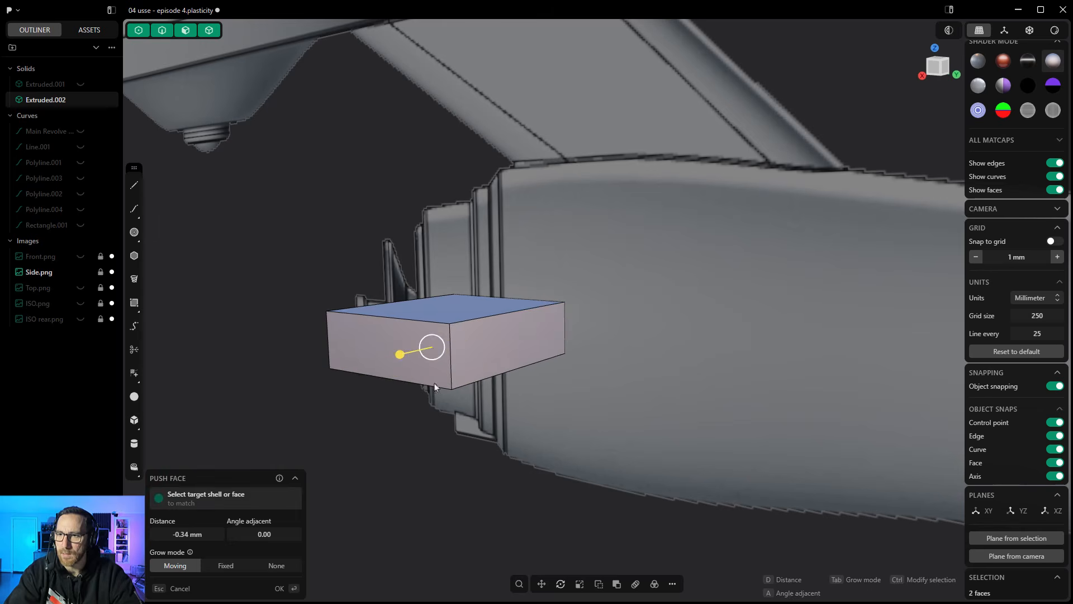
pyautogui.click(512, 460)
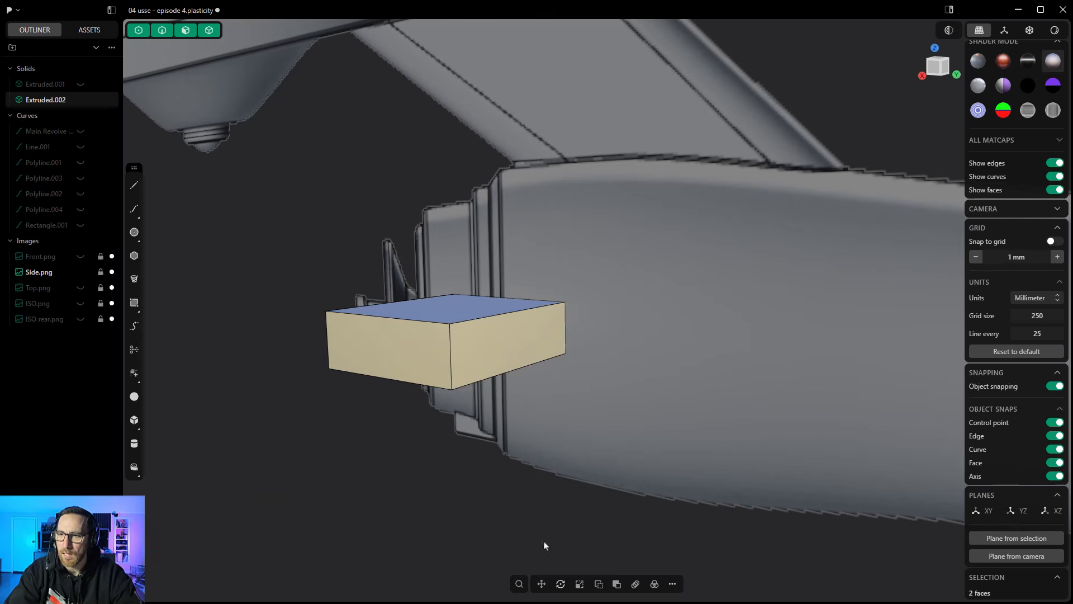
pyautogui.click(519, 584)
pyautogui.write('holl')
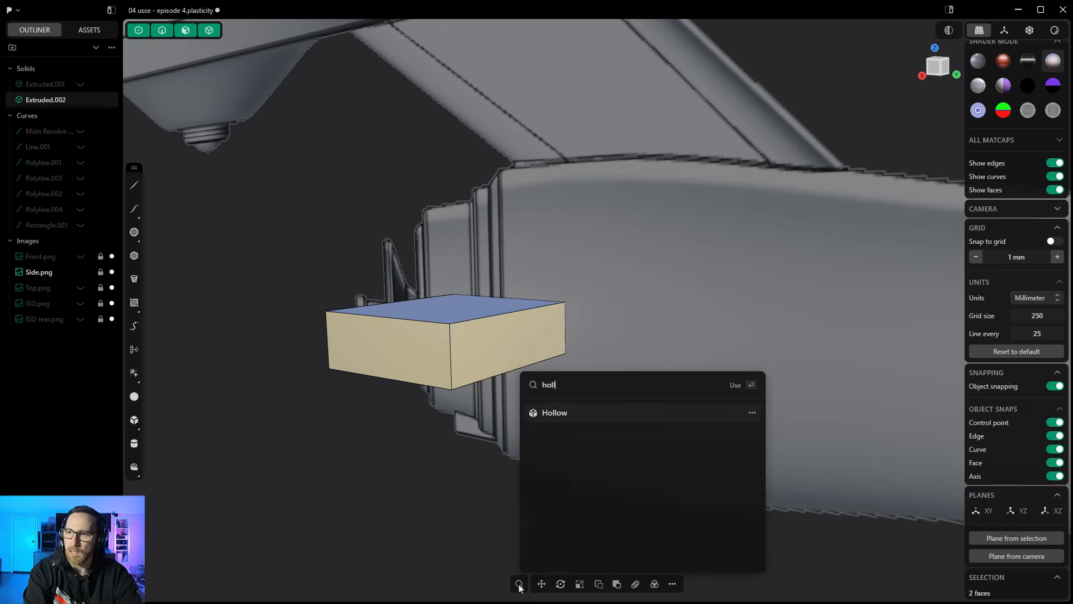
pyautogui.press('Return')
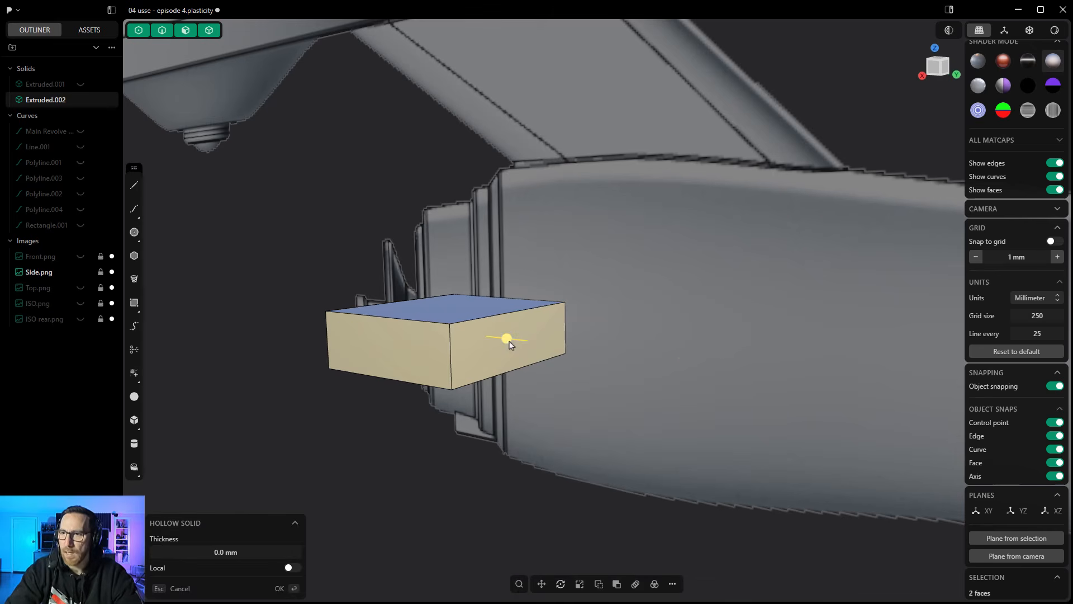
pyautogui.moveTo(508, 339); pyautogui.dragTo(504, 341)
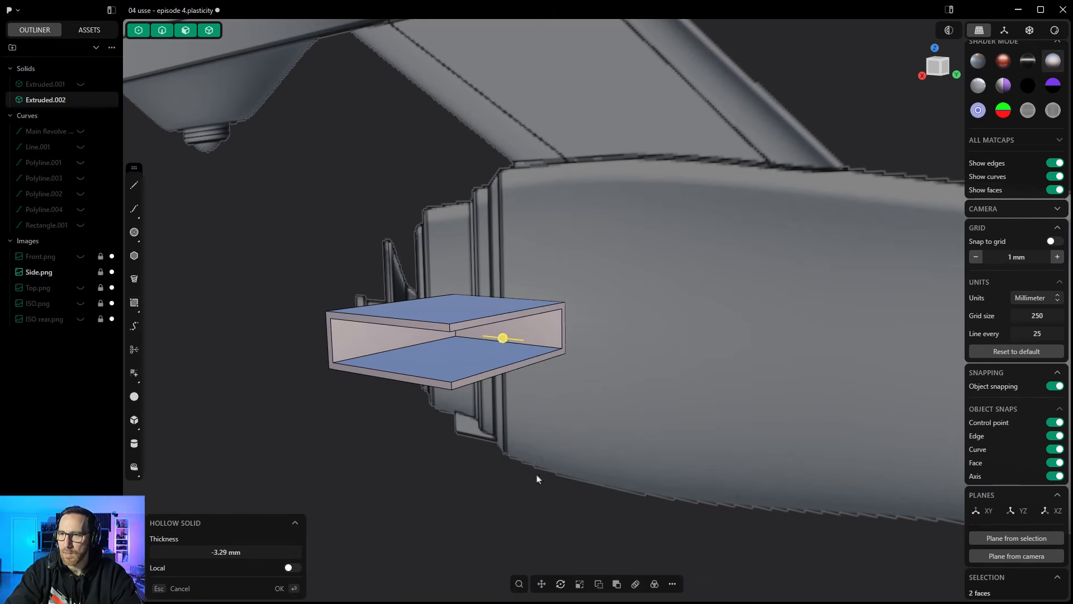
pyautogui.press('Return')
# - Fillet the outer rear corner edges of both bracket prongs with one wide rounded radius
pyautogui.scroll(3, 453, 327)
pyautogui.click(451, 331)
pyautogui.press('f')
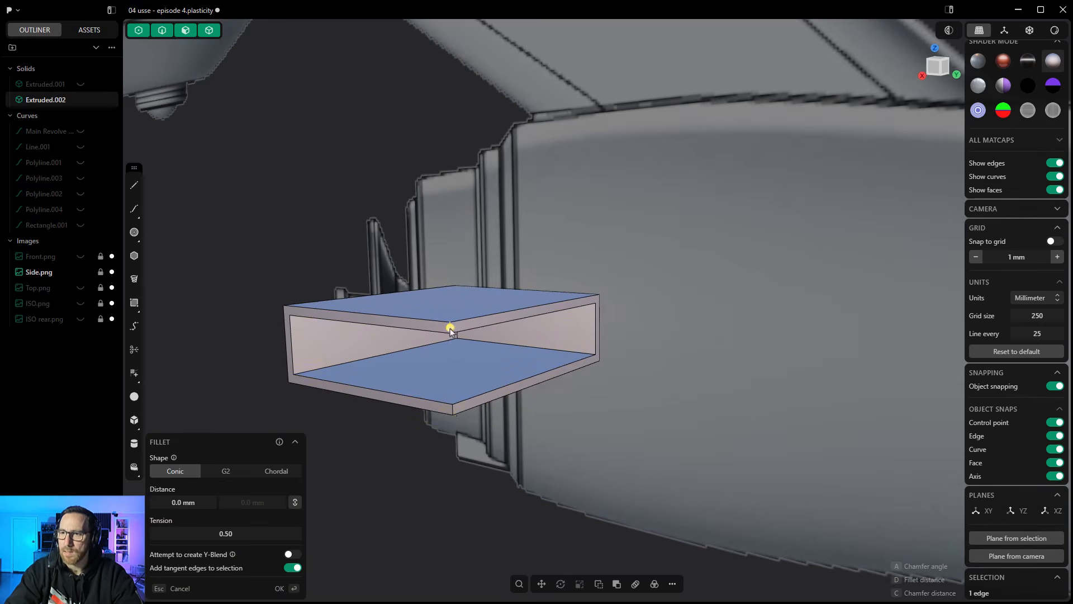
pyautogui.click(452, 409)
pyautogui.moveTo(453, 417); pyautogui.dragTo(474, 432)
pyautogui.press('Return')
pyautogui.scroll(-1, 328, 268)
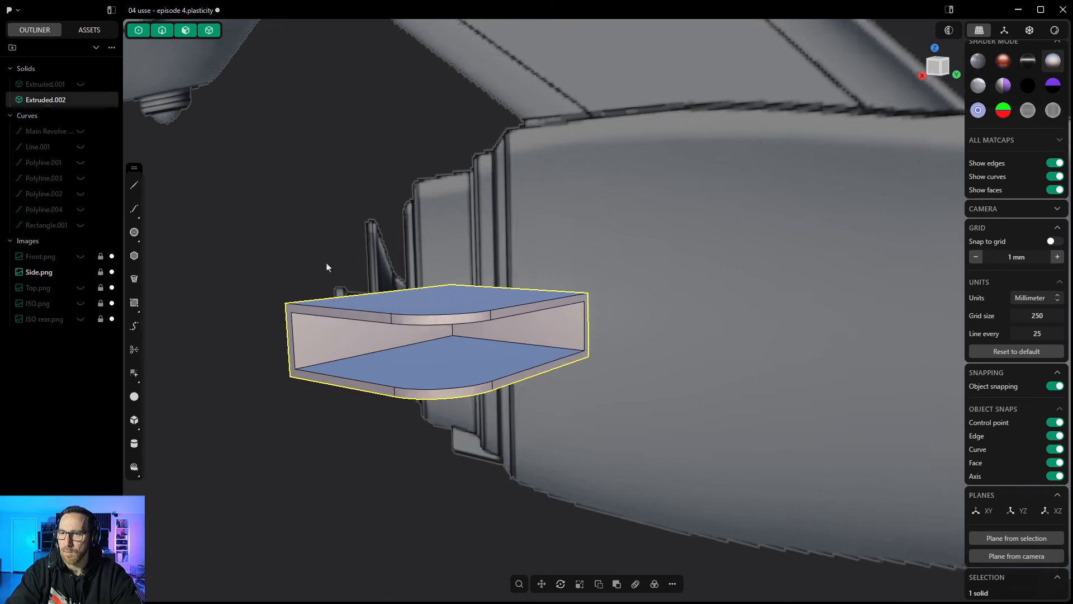
# - Show the ship body again and deselect the bracket to check how it sits on the front hull
pyautogui.scroll(-1, 328, 268)
pyautogui.click(80, 84)
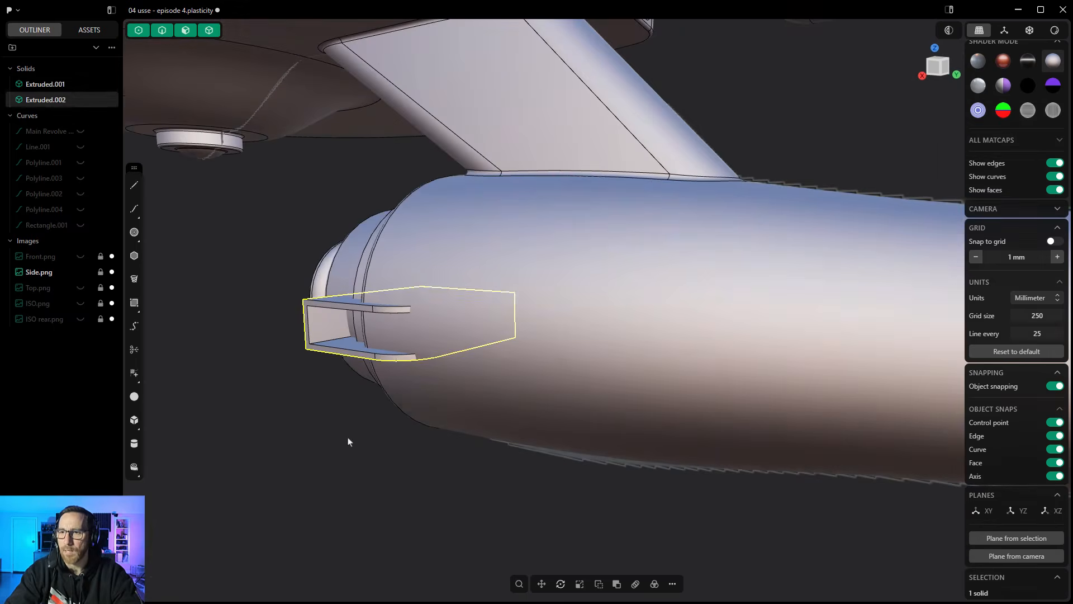
pyautogui.click(348, 438)
pyautogui.scroll(-1, 352, 438)
pyautogui.moveTo(353, 437); pyautogui.dragTo(541, 368, button='middle')
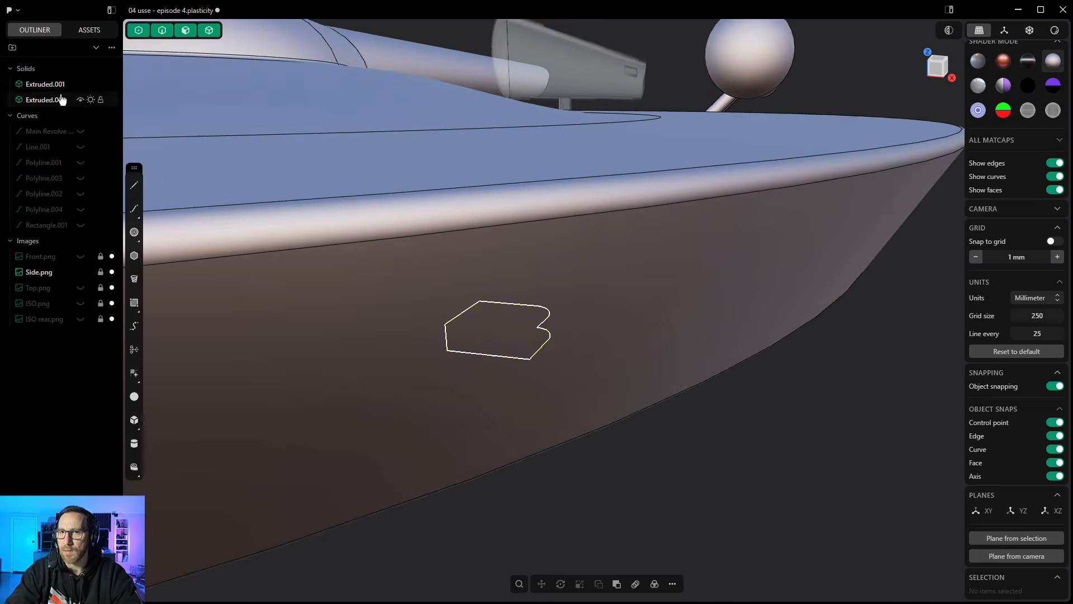
# - Mirror the bracket along the X axis to the opposite side of the hull, with Cut down mirror plane off
pyautogui.click(96, 99)
pyautogui.keyDown('shift'); pyautogui.moveTo(162, 185); pyautogui.dragTo(676, 584, button='middle'); pyautogui.keyUp('shift')
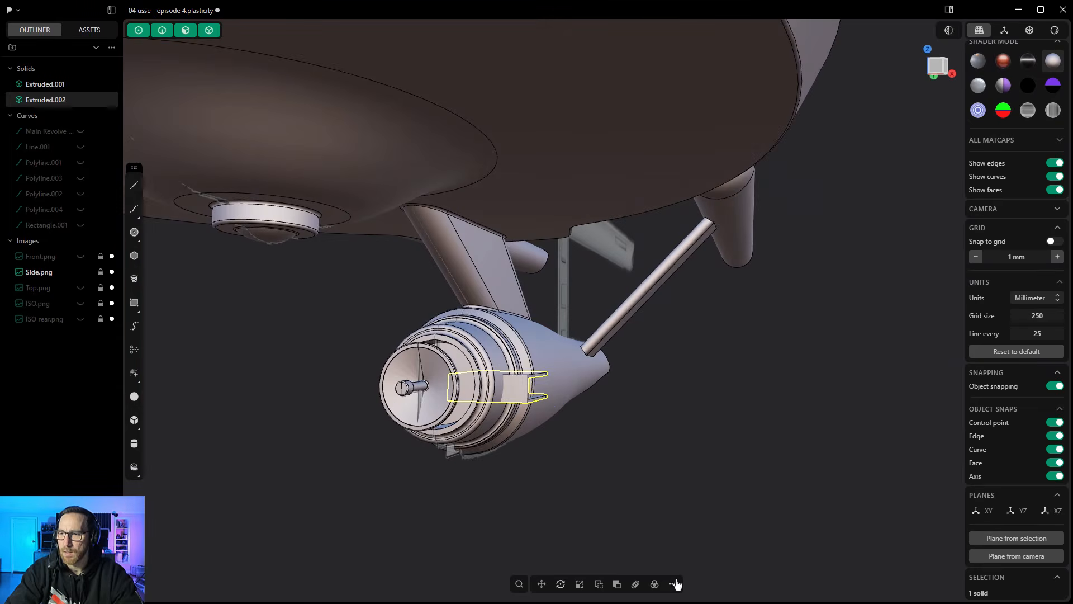
pyautogui.click(673, 584)
pyautogui.click(706, 299)
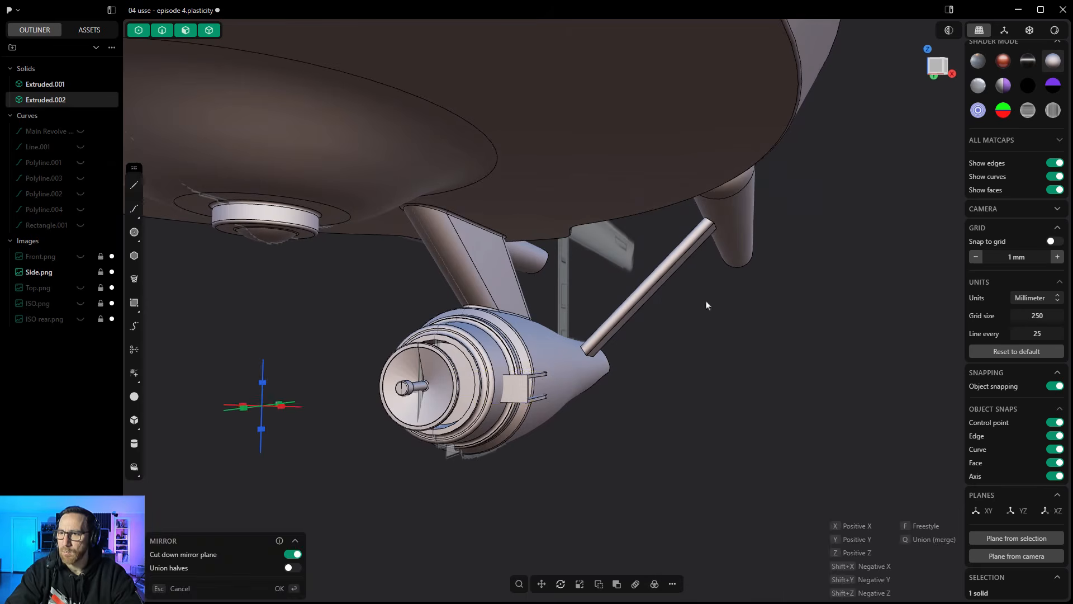
pyautogui.moveTo(265, 397); pyautogui.dragTo(229, 405, button='middle')
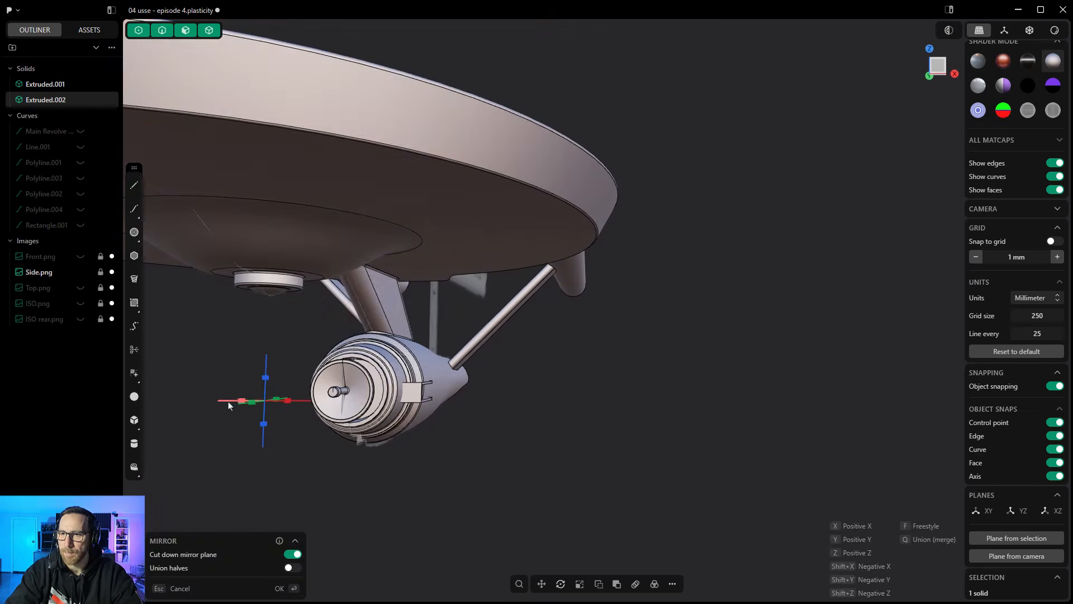
pyautogui.click(235, 401)
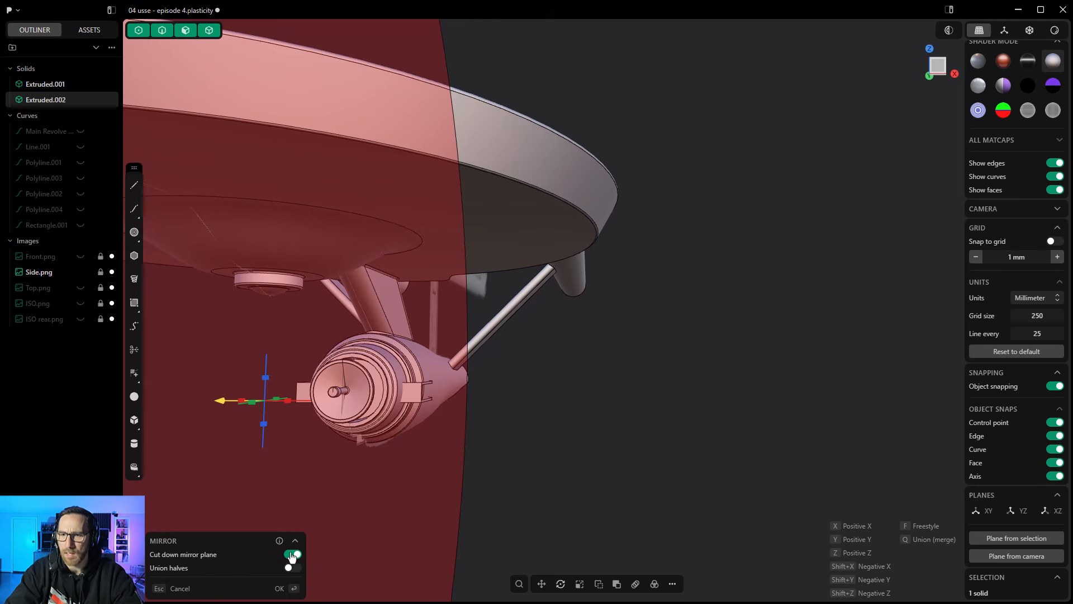
pyautogui.moveTo(621, 465); pyautogui.dragTo(571, 479, button='middle')
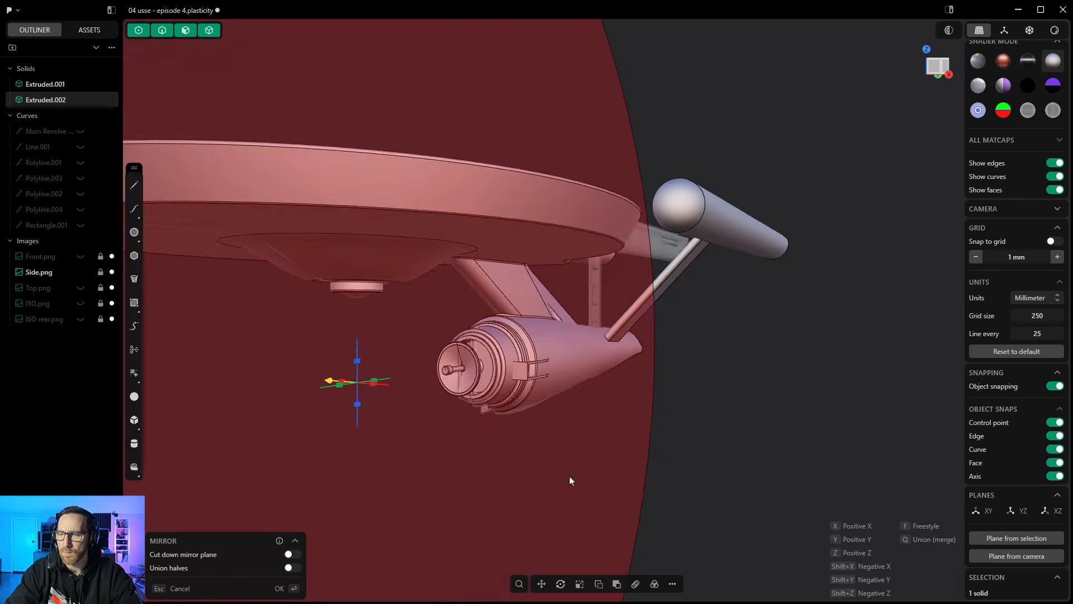
pyautogui.scroll(-4, 461, 400)
pyautogui.rightClick(686, 404)
pyautogui.moveTo(511, 422); pyautogui.dragTo(543, 423, button='middle')
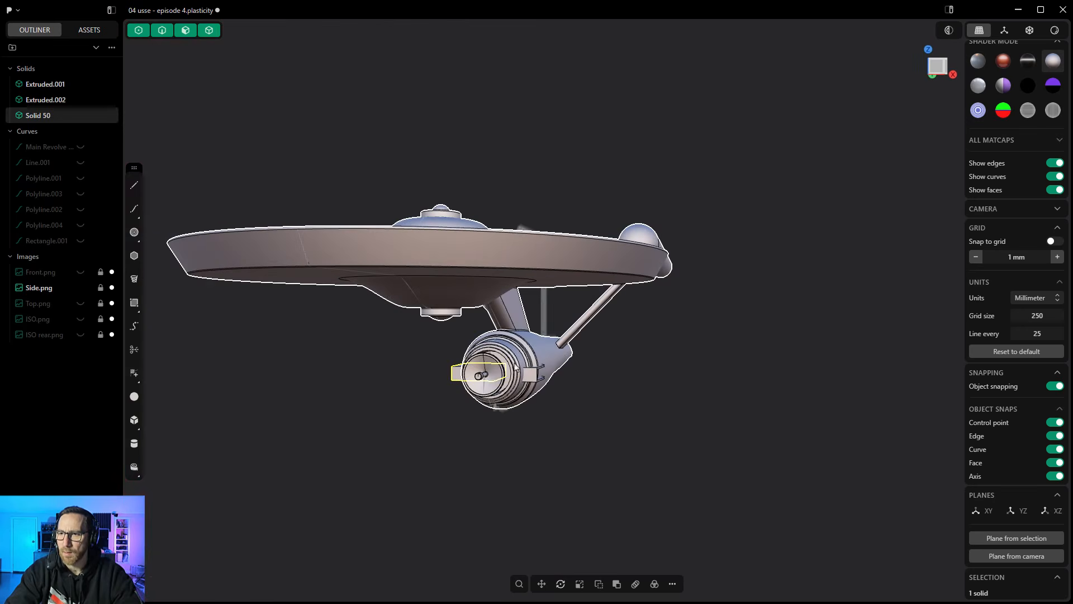
# - Boolean-union both side brackets with the ship body into one solid, check it by toggling its visibility, and deselect it
pyautogui.scroll(3, 504, 336)
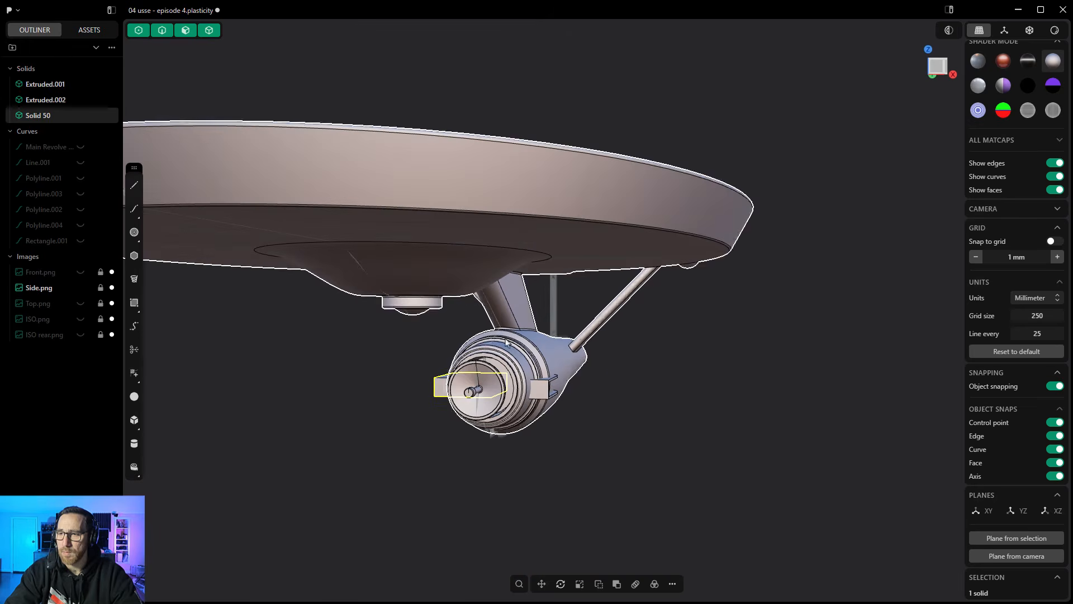
pyautogui.click(616, 584)
pyautogui.click(562, 348)
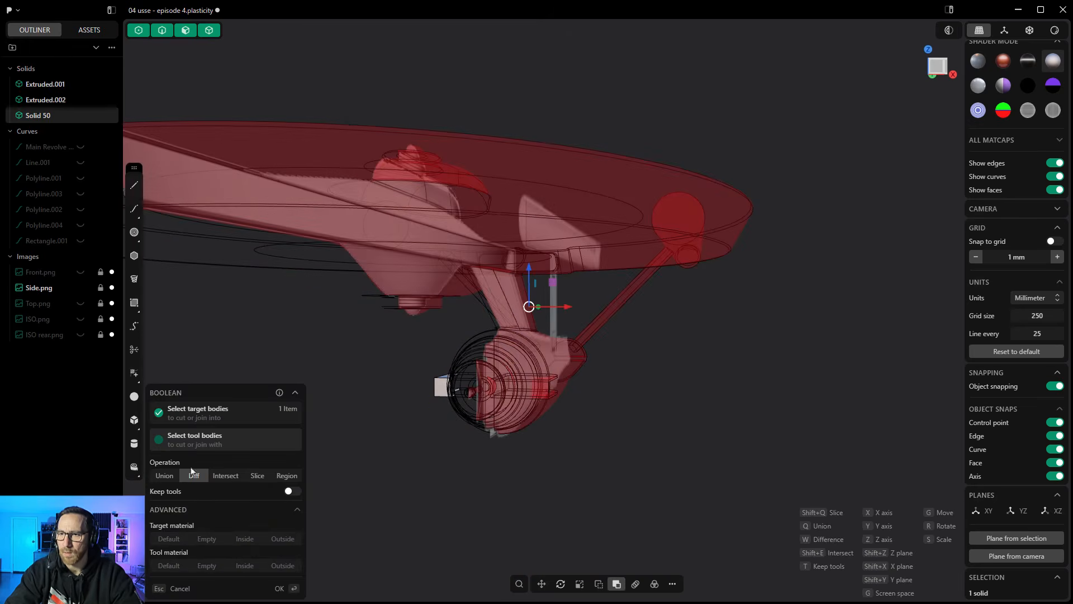
pyautogui.click(165, 476)
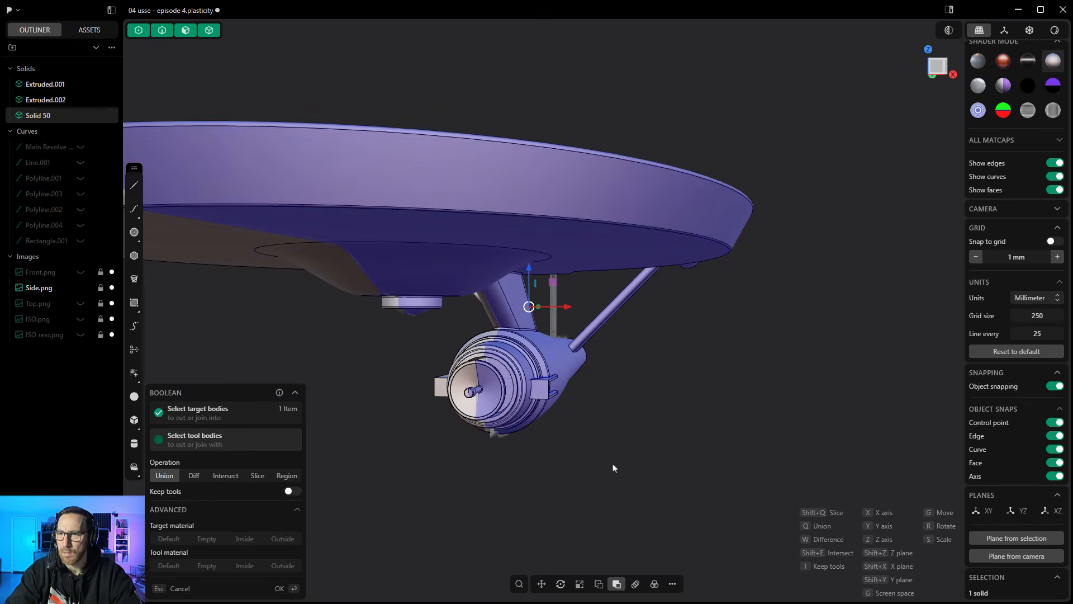
pyautogui.press('Return')
pyautogui.scroll(-3, 618, 447)
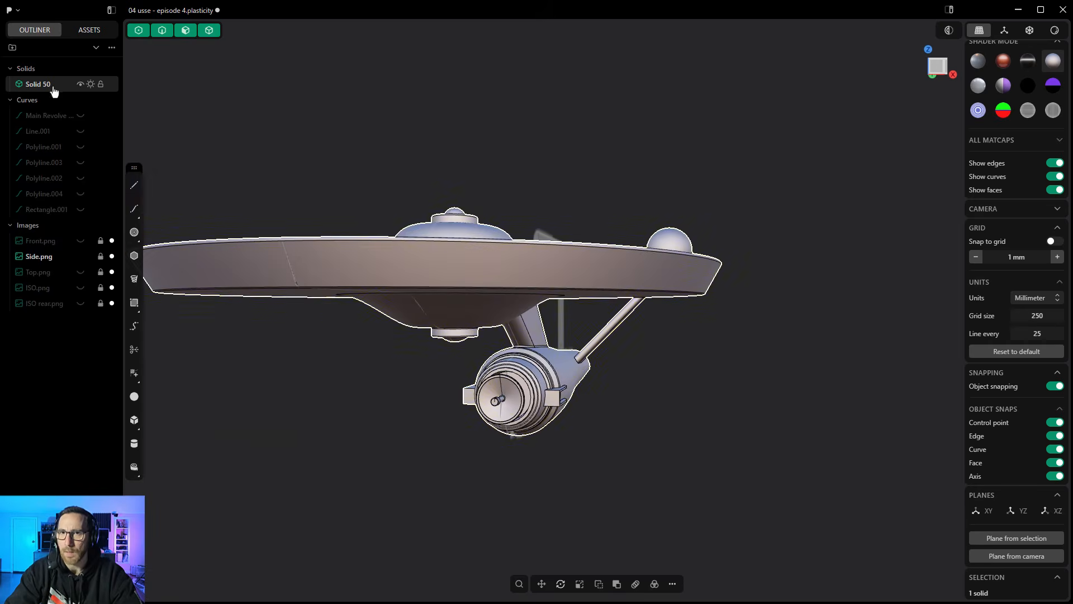
pyautogui.click(81, 85)
pyautogui.click(80, 85)
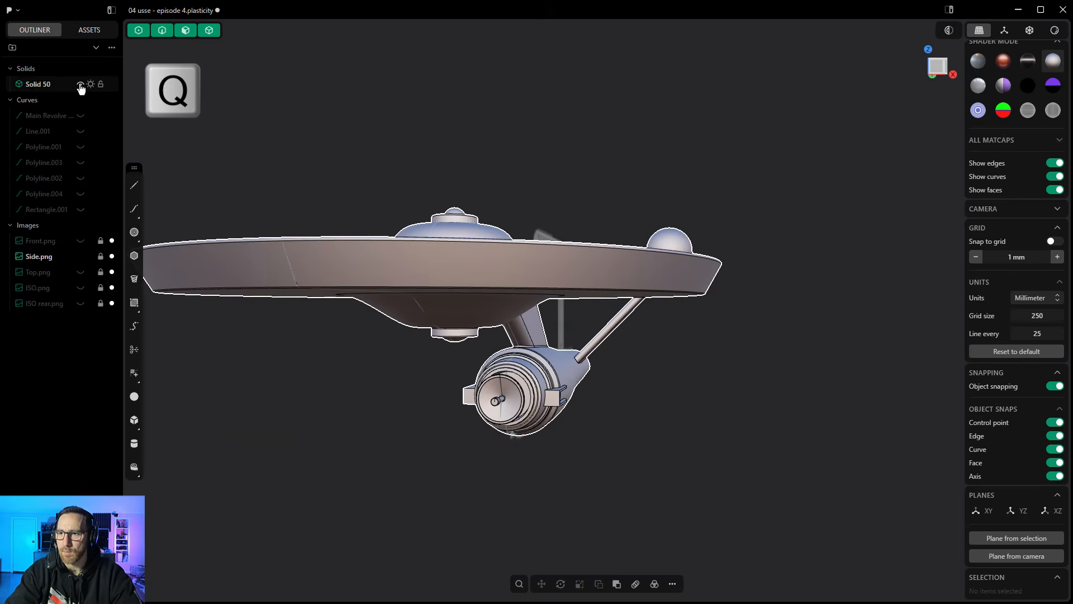
pyautogui.click(278, 348)
# - Switch to the right view and hide the ship solid to expose the small block detail under the front hull in the side reference
pyautogui.moveTo(499, 436); pyautogui.dragTo(350, 403, button='middle')
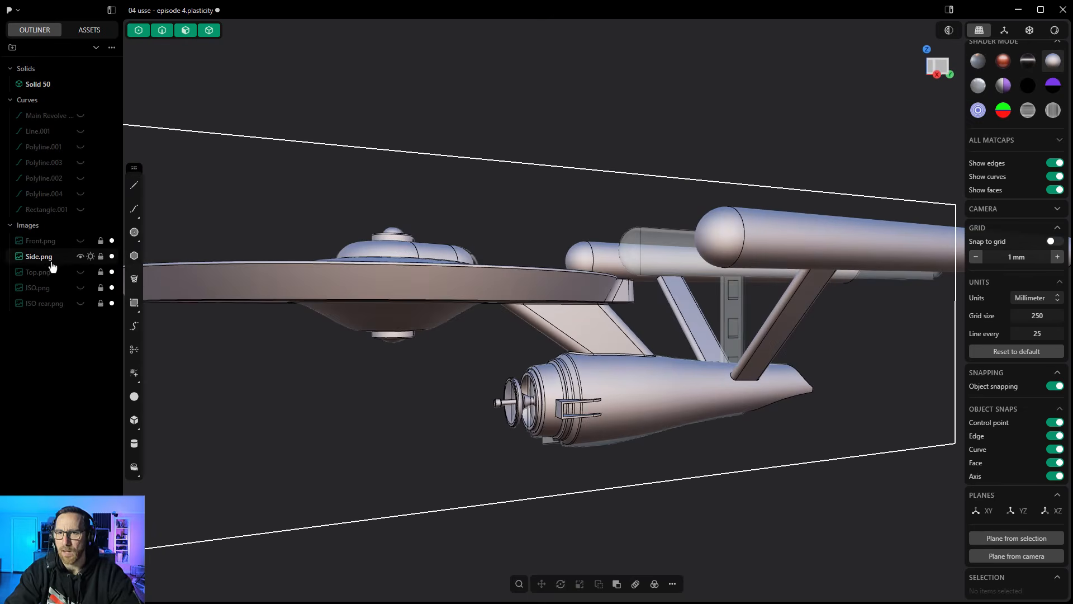
pyautogui.moveTo(403, 354); pyautogui.dragTo(621, 363, button='middle')
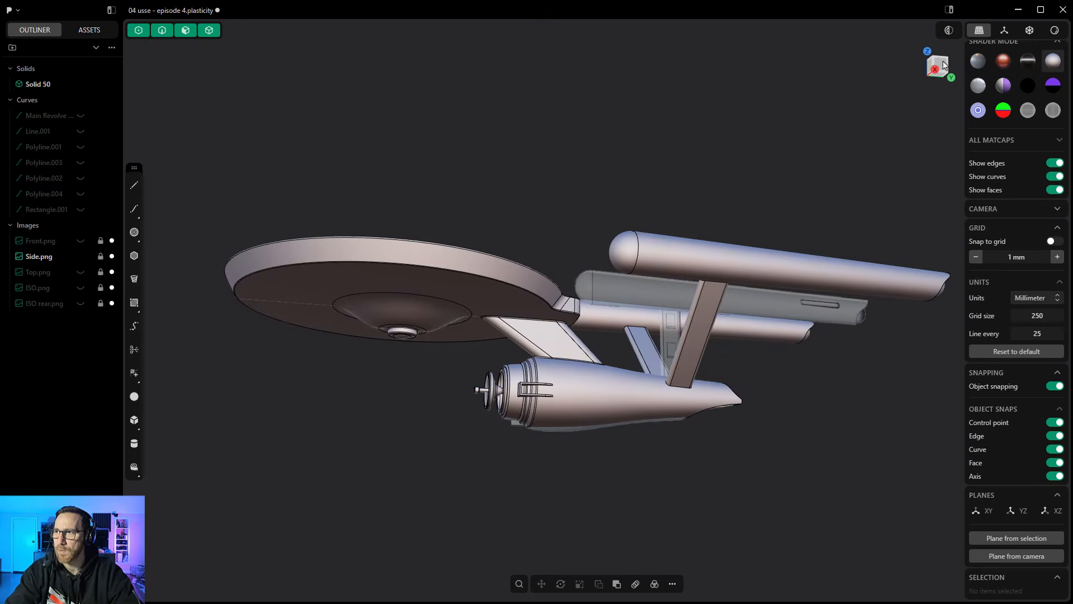
pyautogui.click(943, 65)
pyautogui.scroll(5, 523, 428)
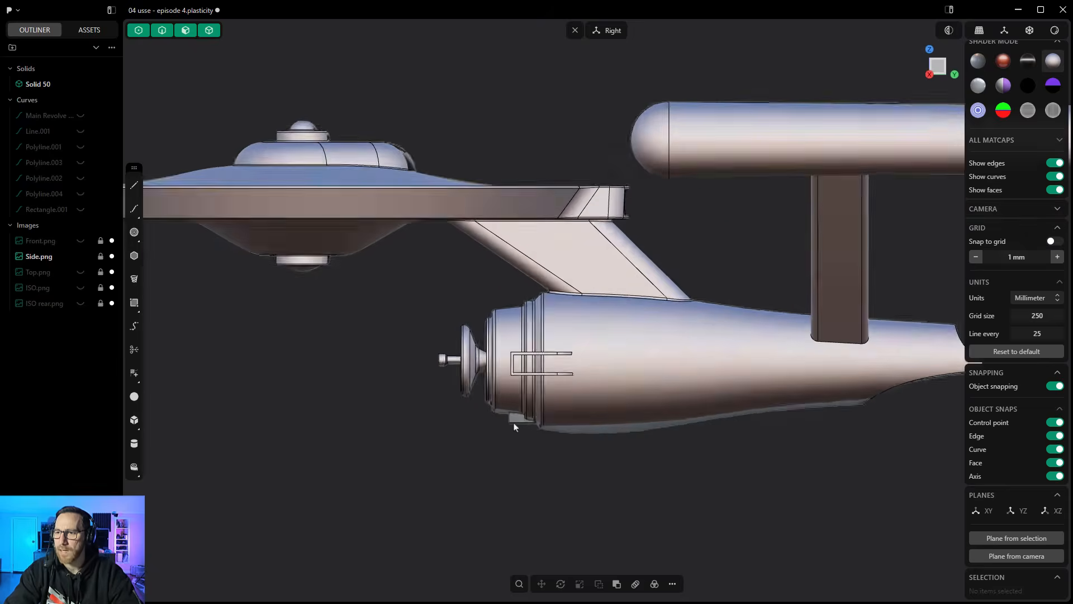
pyautogui.scroll(3, 515, 428)
pyautogui.scroll(4, 514, 428)
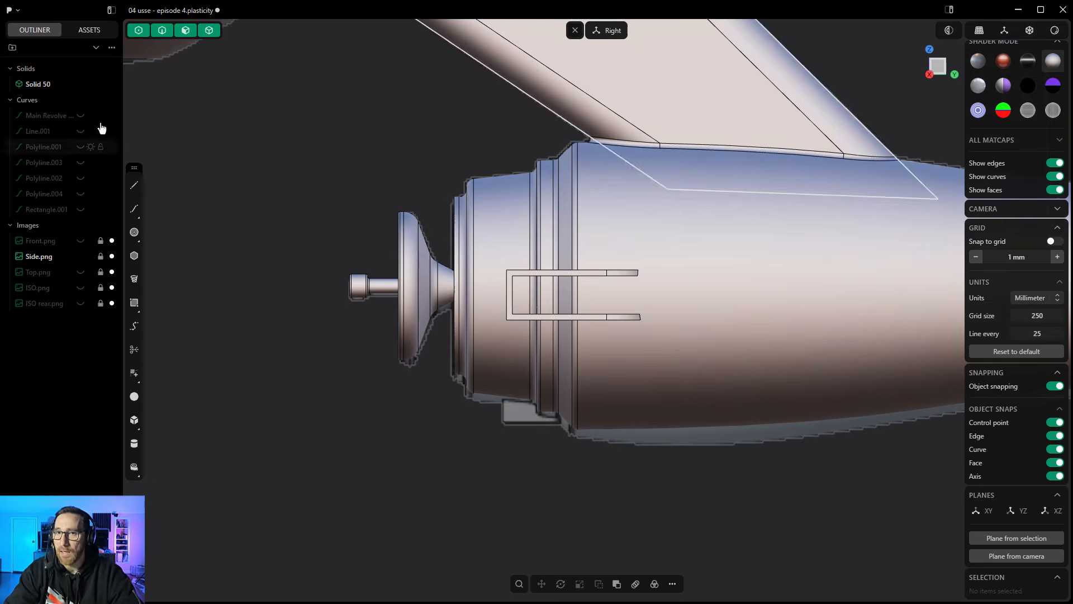
pyautogui.click(79, 84)
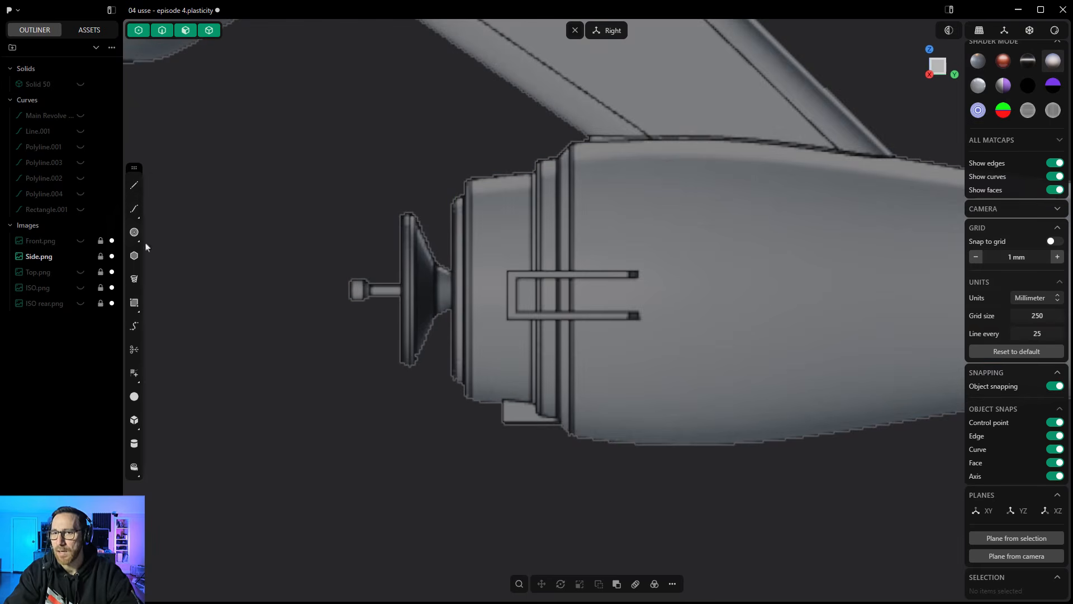
# - Draw a corner rectangle about 75 by 36 mm from the lower front corner of the block detail up into the hull
pyautogui.click(134, 302)
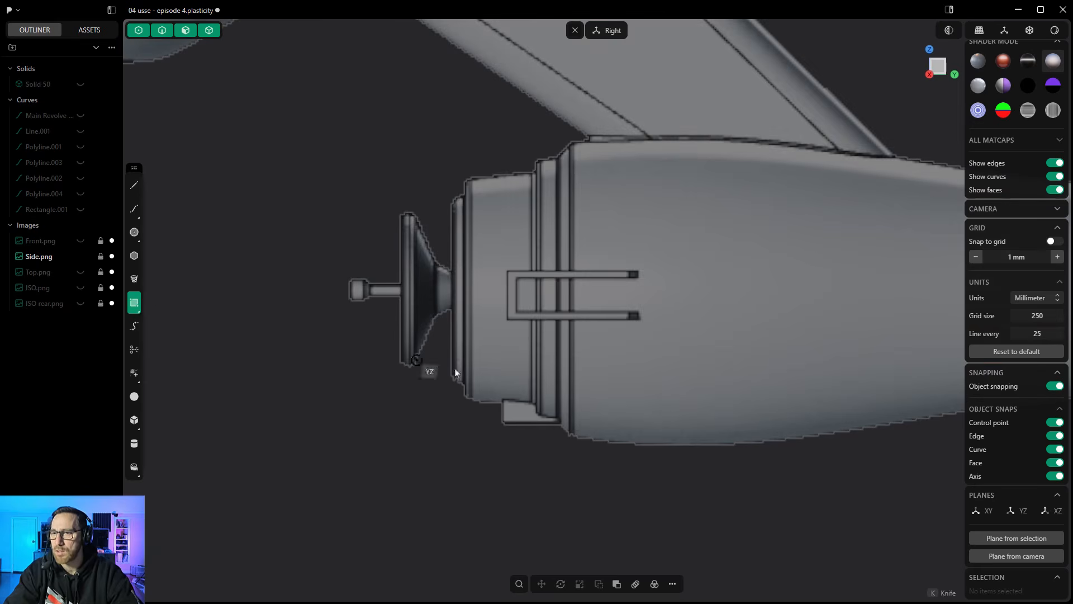
pyautogui.click(504, 423)
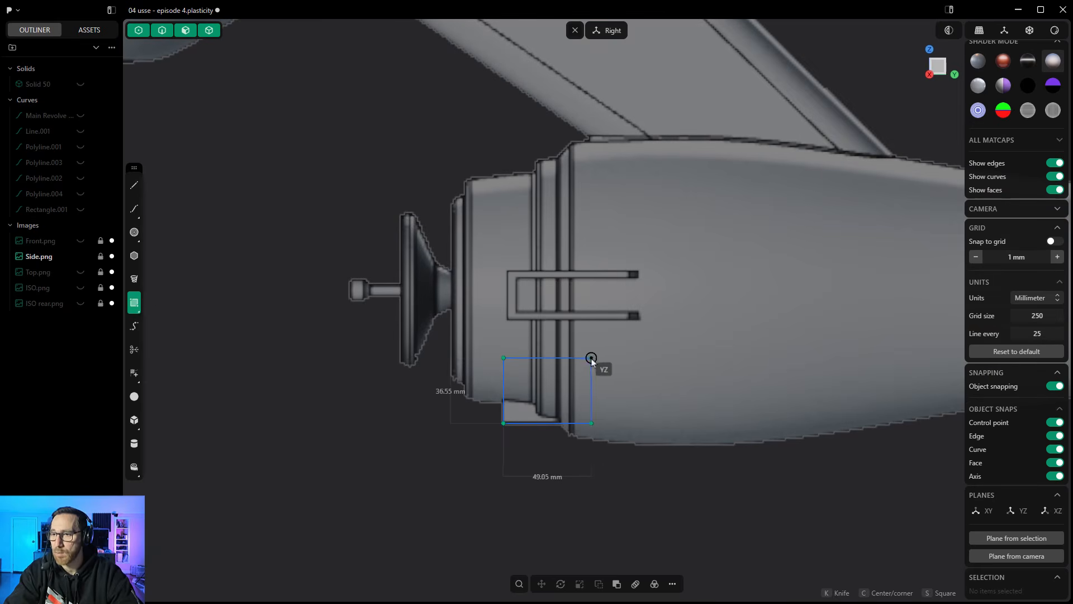
pyautogui.click(637, 359)
# - Extrude the rectangle region 15.6 mm to each side of the hull's centre plane, with both distances locked together, to form a block
pyautogui.moveTo(419, 445); pyautogui.dragTo(497, 397, button='middle')
pyautogui.click(501, 393)
pyautogui.press('e')
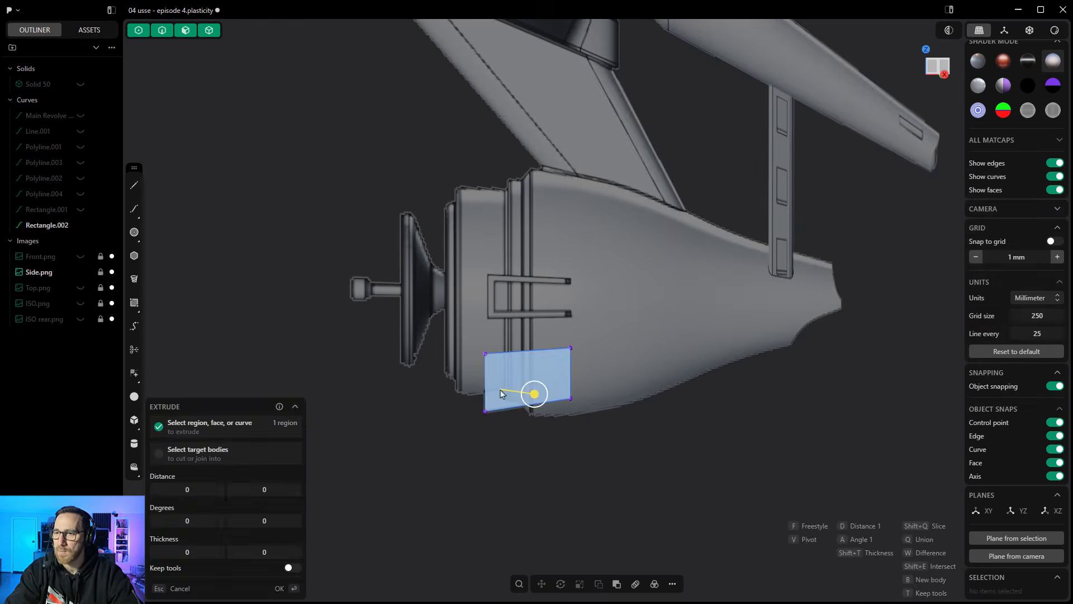
pyautogui.moveTo(533, 396); pyautogui.dragTo(553, 400)
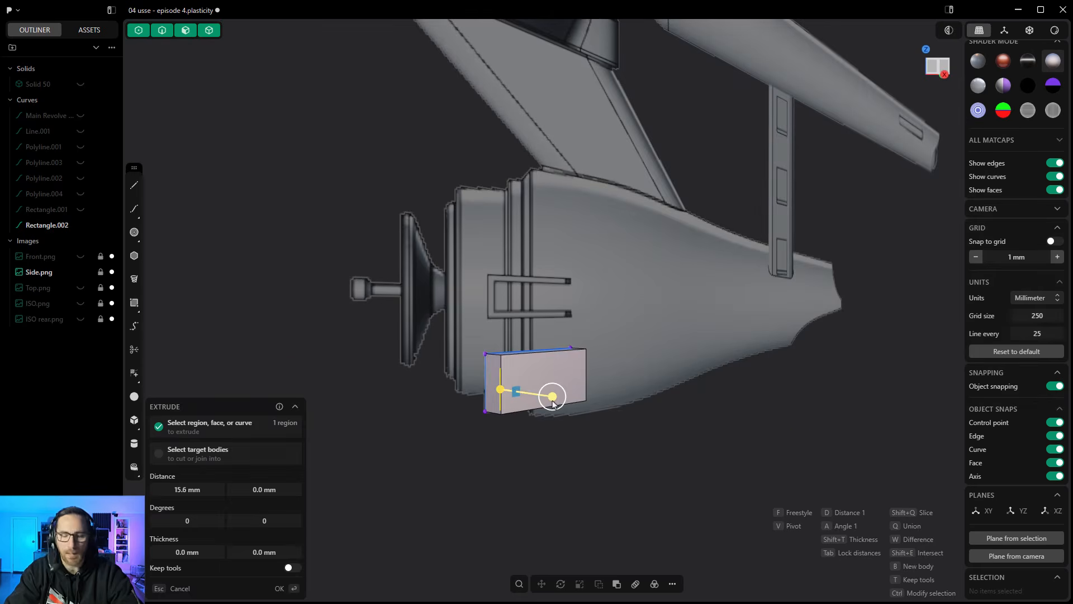
pyautogui.press('Tab')
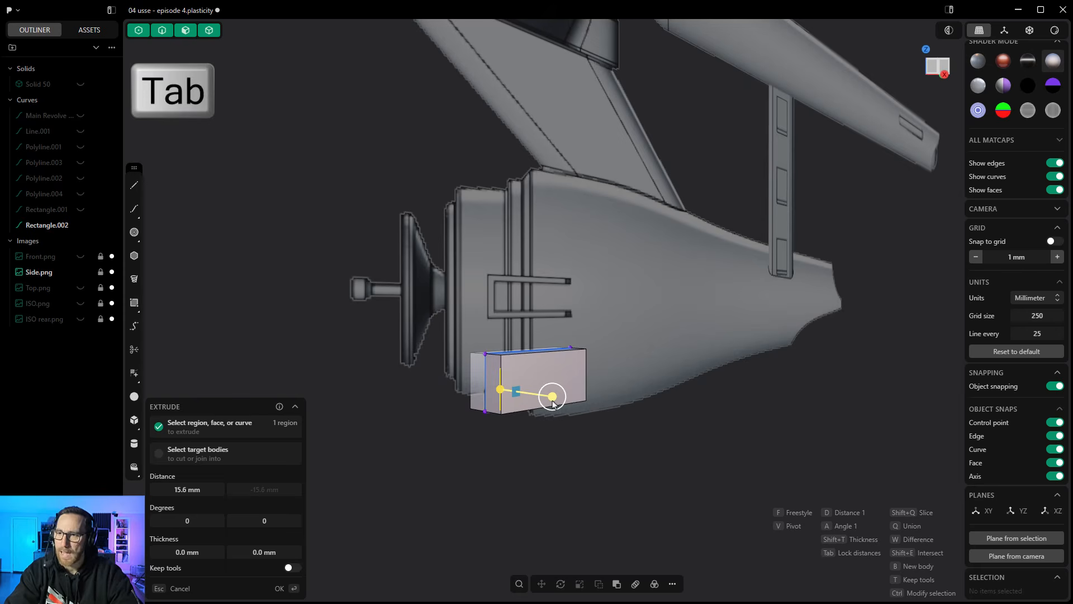
pyautogui.click(498, 439)
# - Hide the block's source rectangle and the side reference image, and show the ship solid again
pyautogui.moveTo(80, 244)
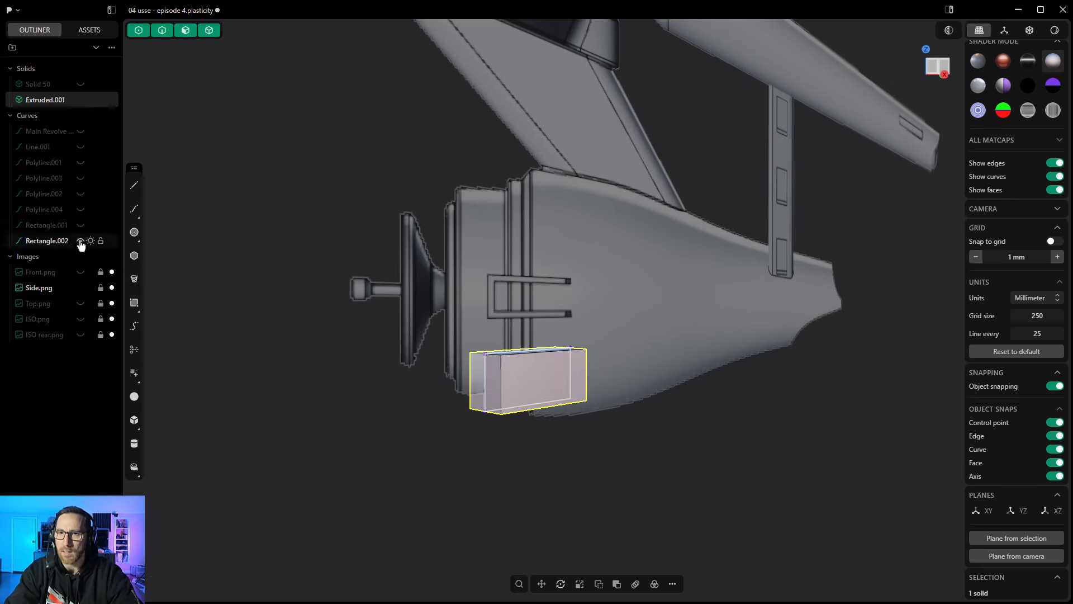
pyautogui.click(79, 86)
pyautogui.click(466, 418)
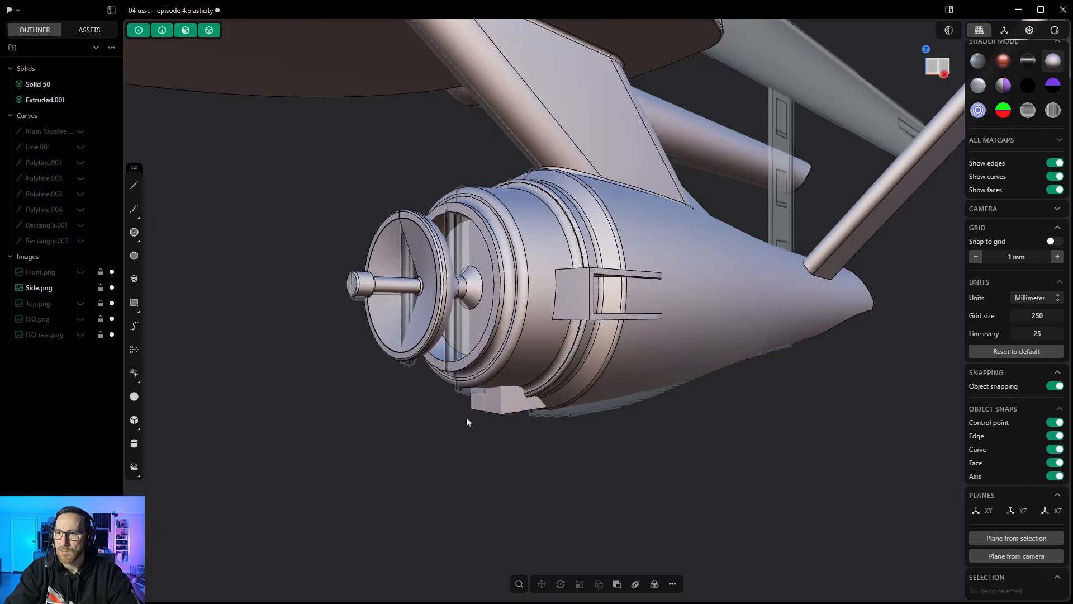
pyautogui.moveTo(467, 418); pyautogui.dragTo(436, 395, button='middle')
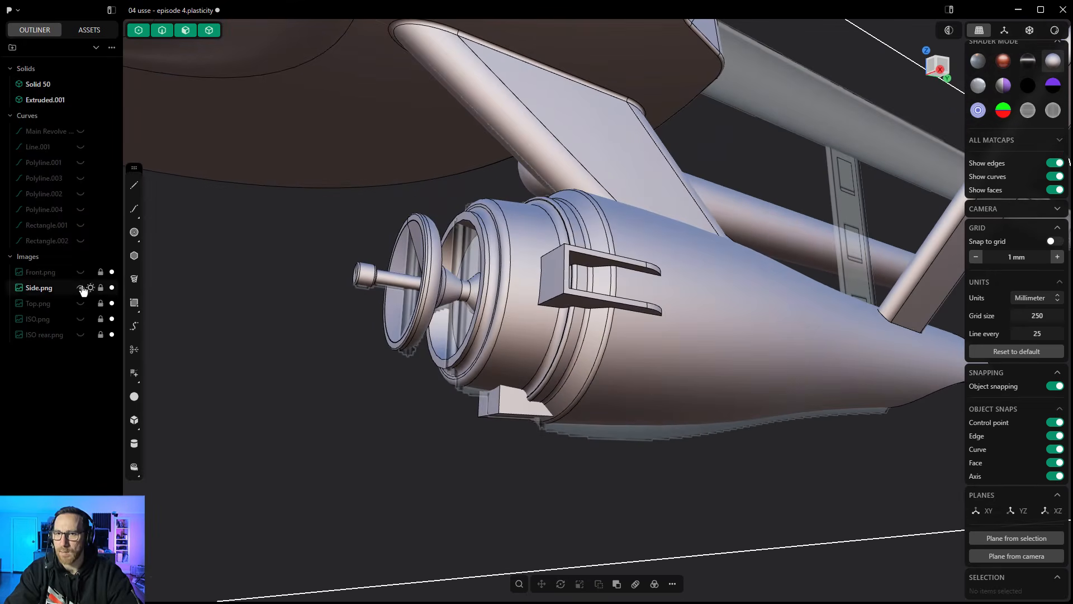
pyautogui.click(80, 287)
# - Round the lower edge of the block under the front hull and fillet its vertical front edge by about 3 mm
pyautogui.scroll(3, 495, 418)
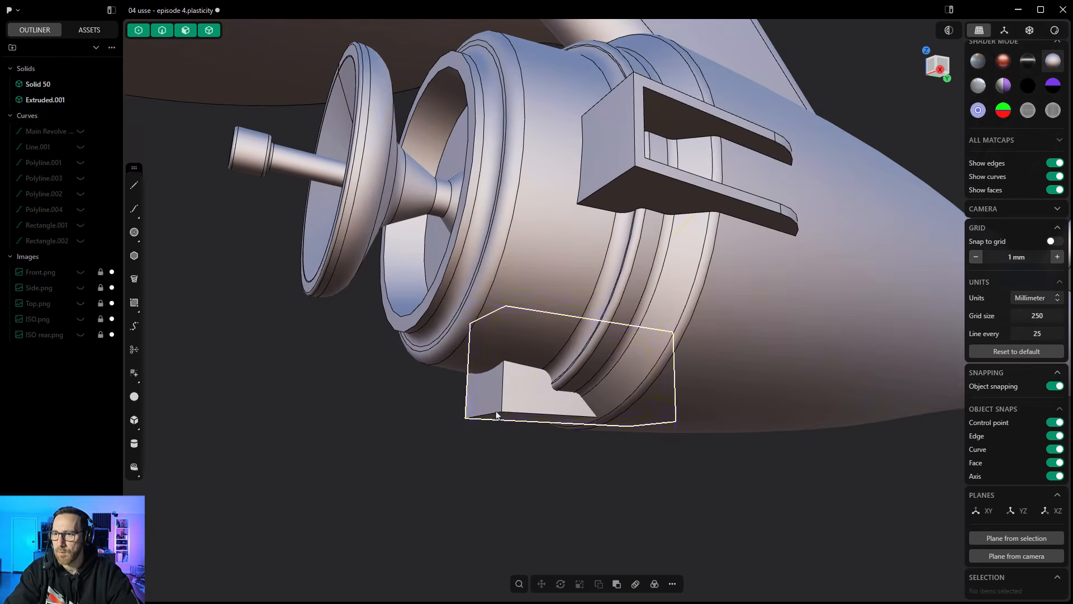
pyautogui.click(496, 416)
pyautogui.click(496, 416)
pyautogui.press('f')
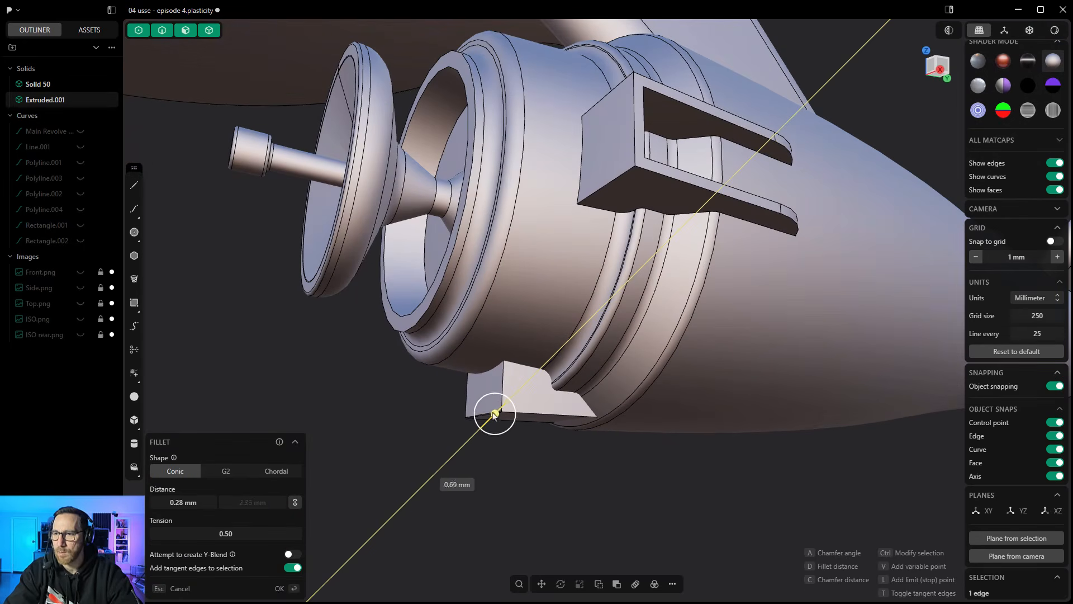
pyautogui.moveTo(486, 418); pyautogui.dragTo(481, 395)
pyautogui.rightClick(454, 390)
pyautogui.click(503, 389)
pyautogui.press('b')
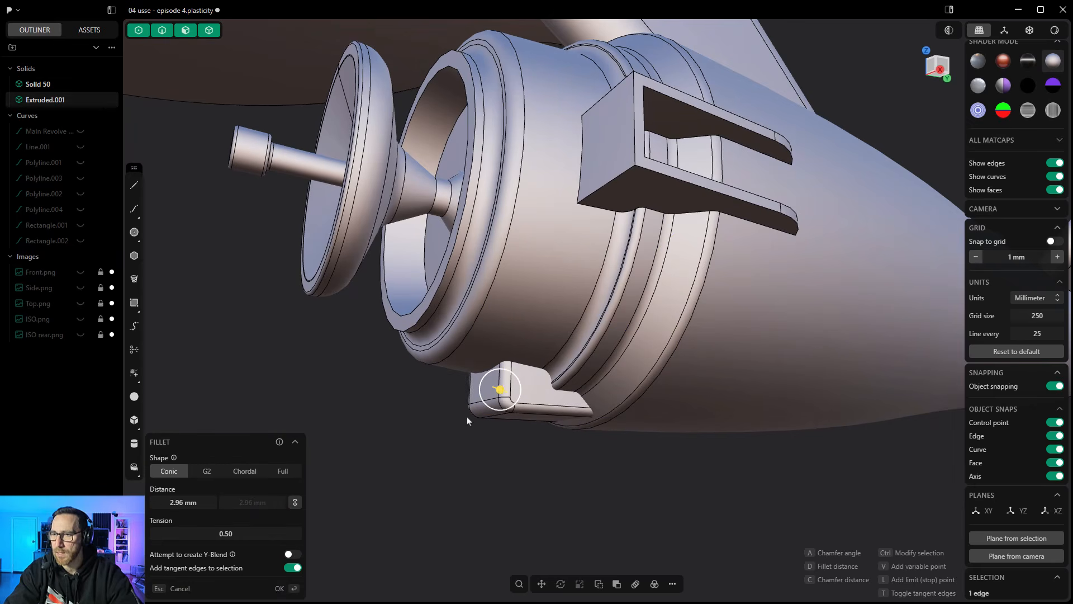
pyautogui.rightClick(466, 445)
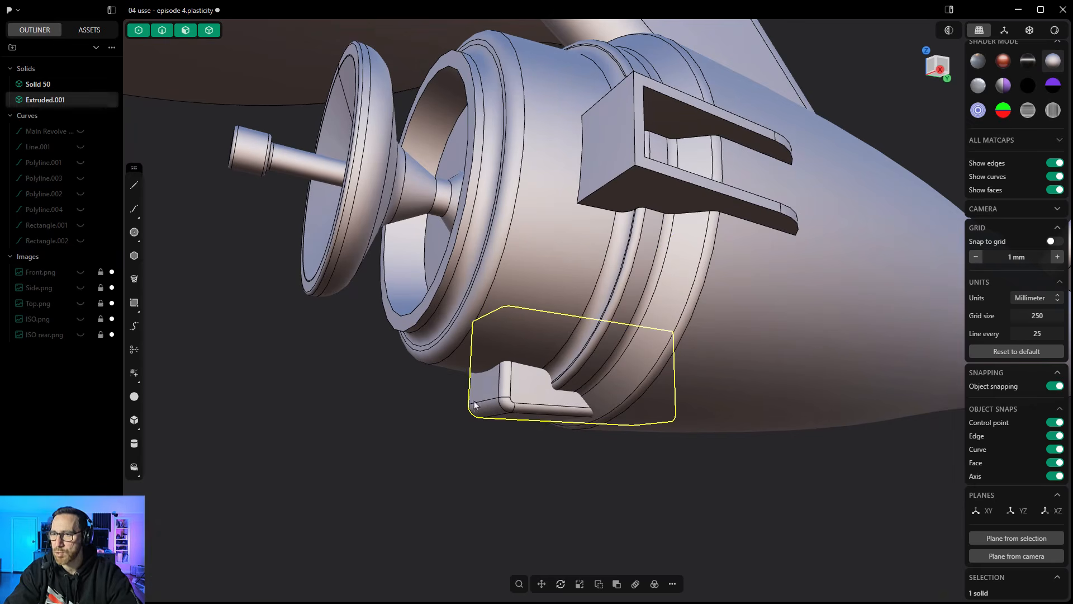
# - Boolean-union the rounded block with the ship body into one solid and check the result around the front hull
pyautogui.click(618, 585)
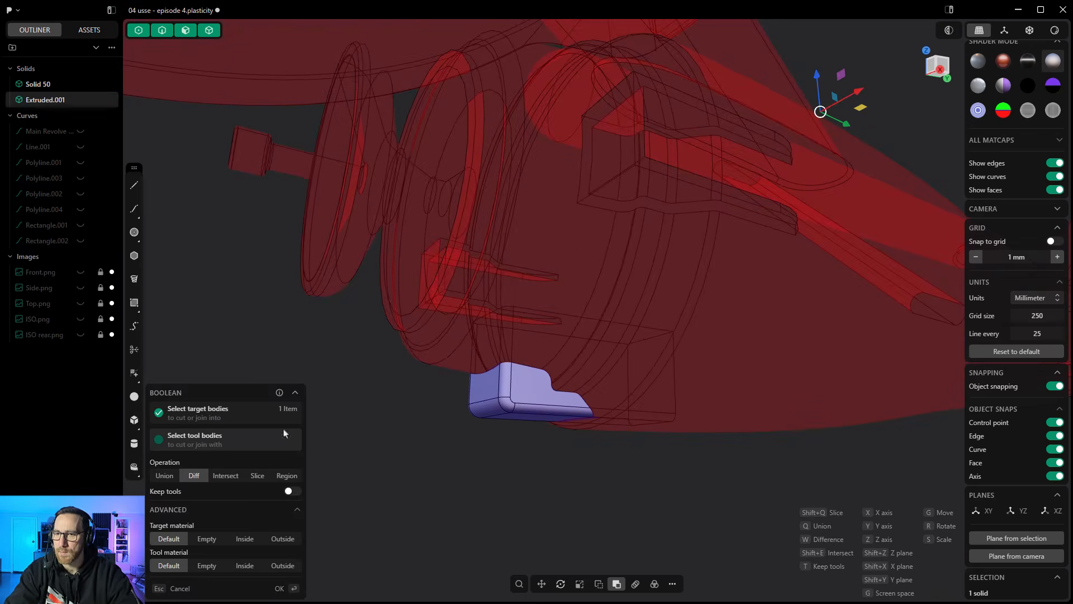
pyautogui.click(165, 475)
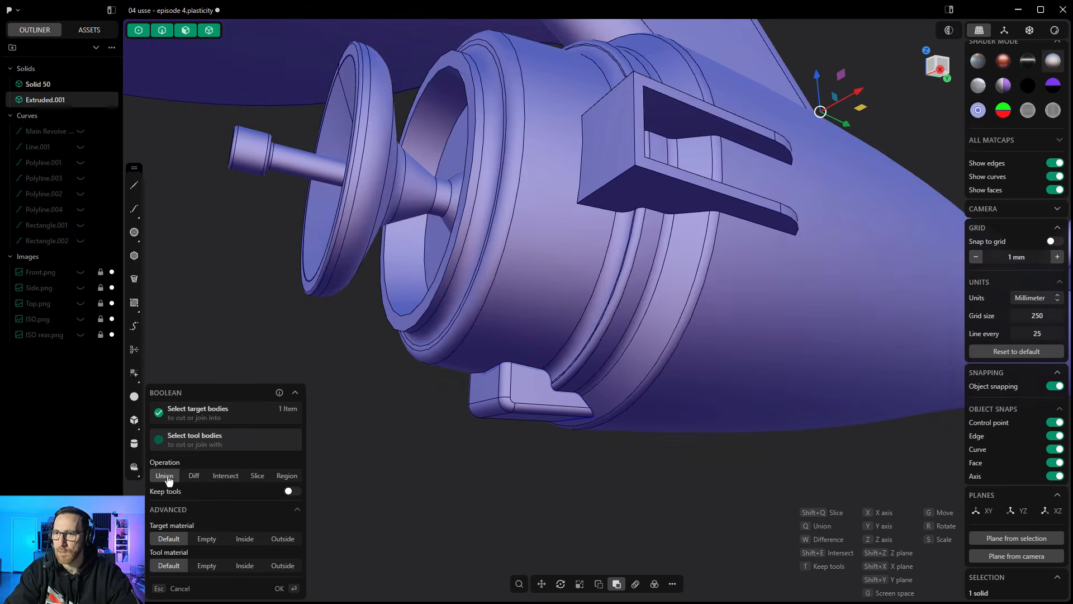
pyautogui.rightClick(440, 460)
pyautogui.scroll(-6, 438, 456)
pyautogui.moveTo(450, 457); pyautogui.dragTo(421, 482, button='middle')
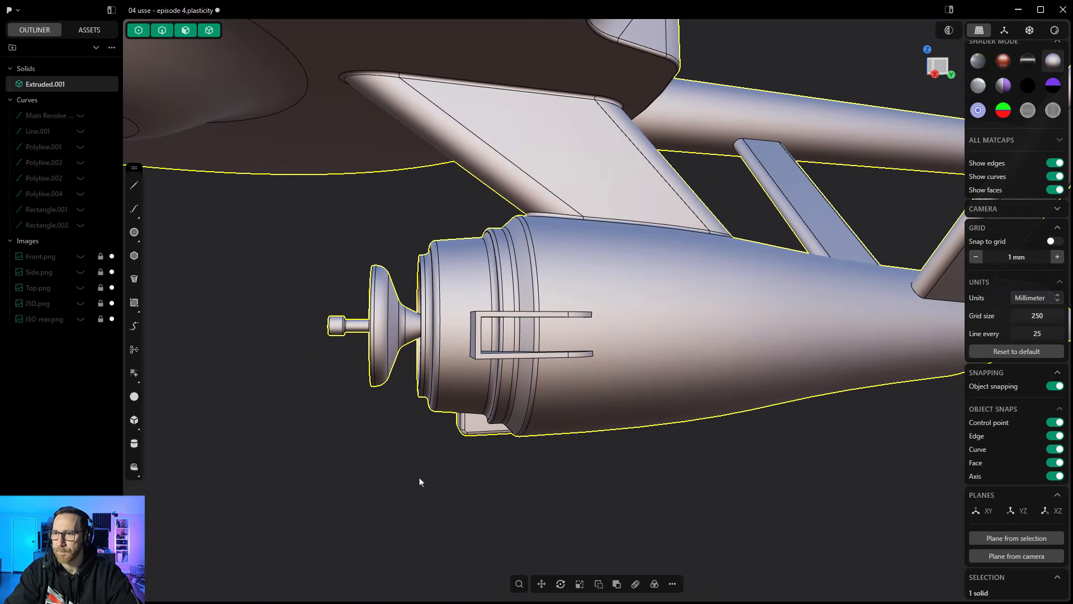
pyautogui.scroll(-4, 421, 482)
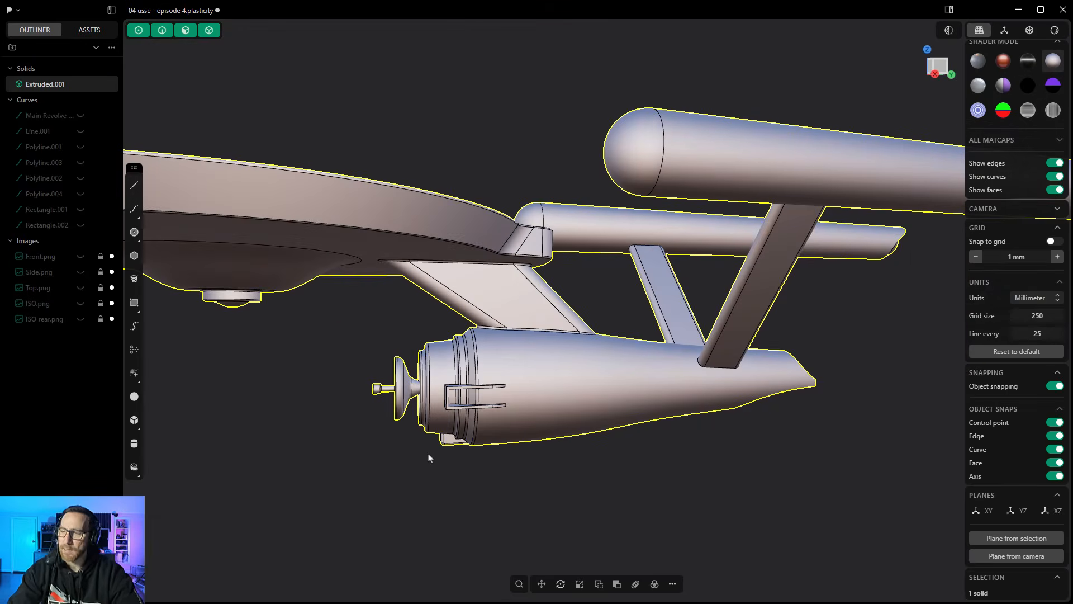
# - Deselect the ship and examine the nacelle side details in the ISO.png reference, hiding the image again when finished
pyautogui.click(939, 67)
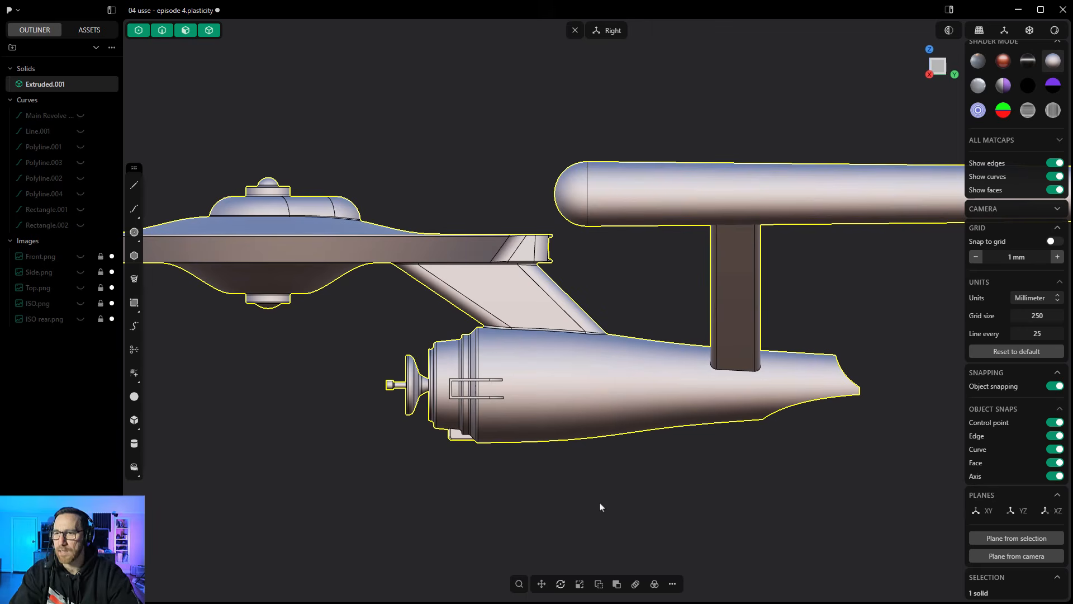
pyautogui.scroll(-3, 282, 335)
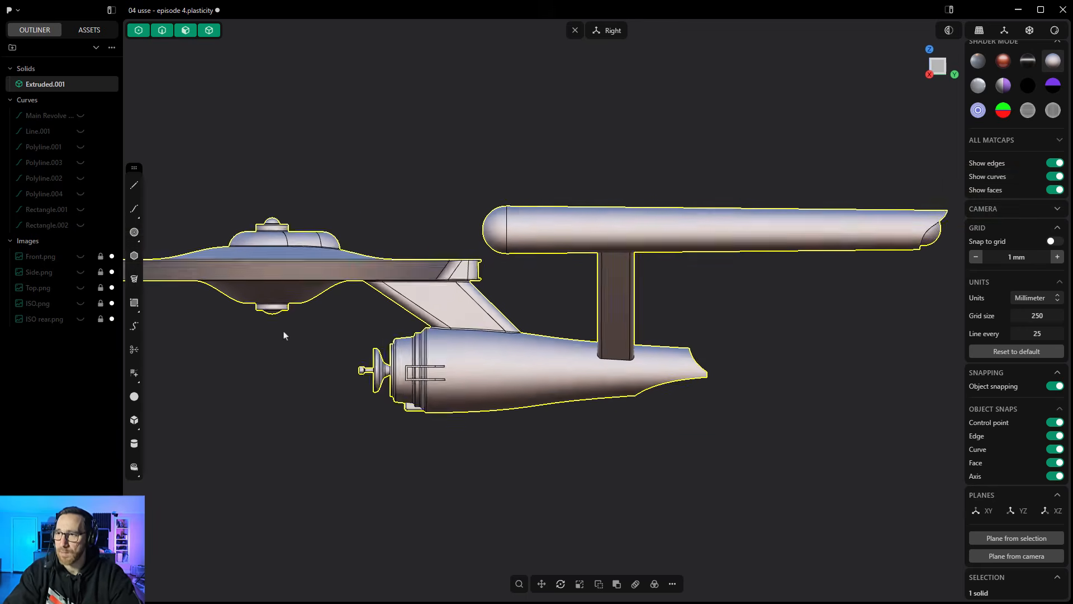
pyautogui.click(636, 319)
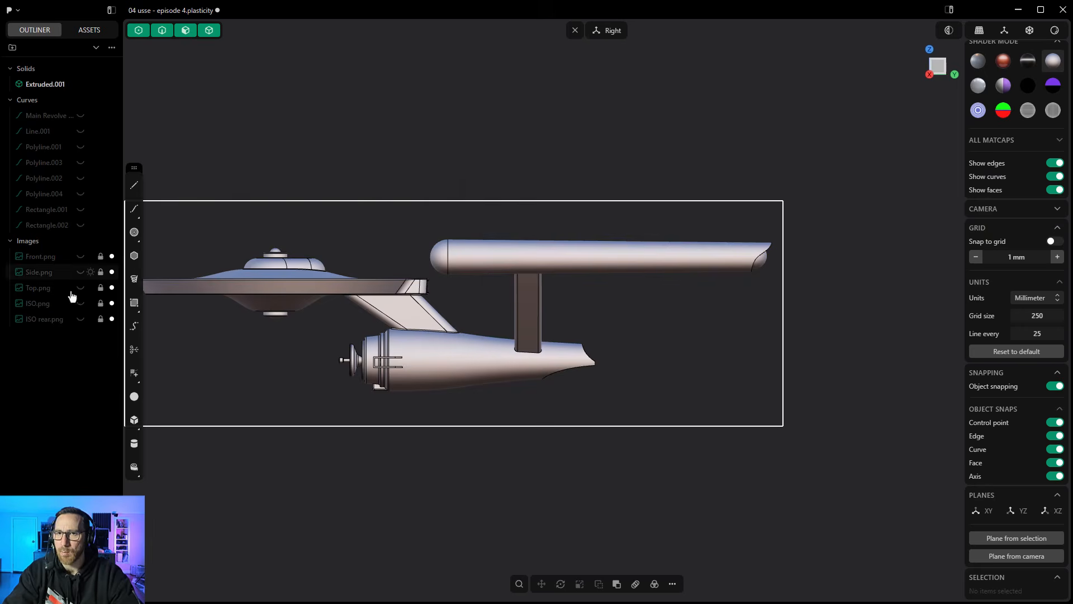
pyautogui.scroll(-5, 469, 386)
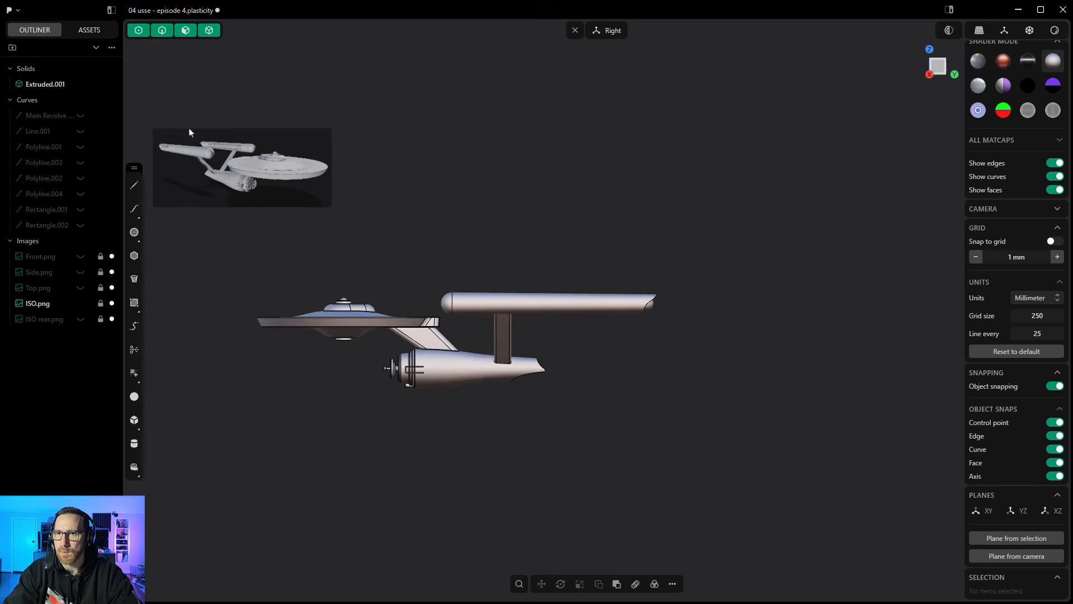
pyautogui.scroll(7, 155, 138)
pyautogui.scroll(10, 159, 152)
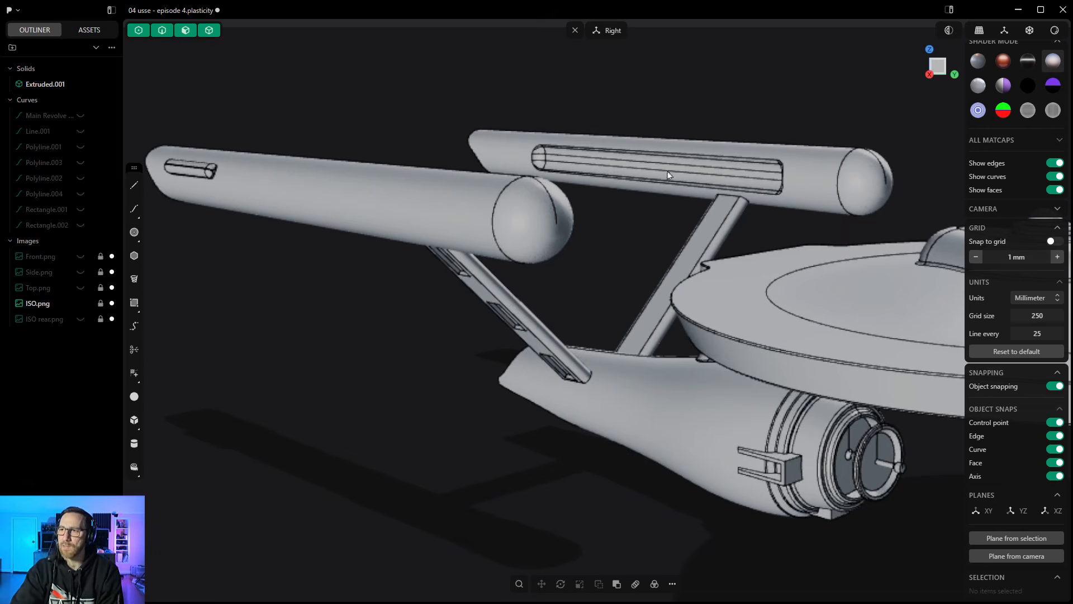
pyautogui.scroll(-12, 655, 217)
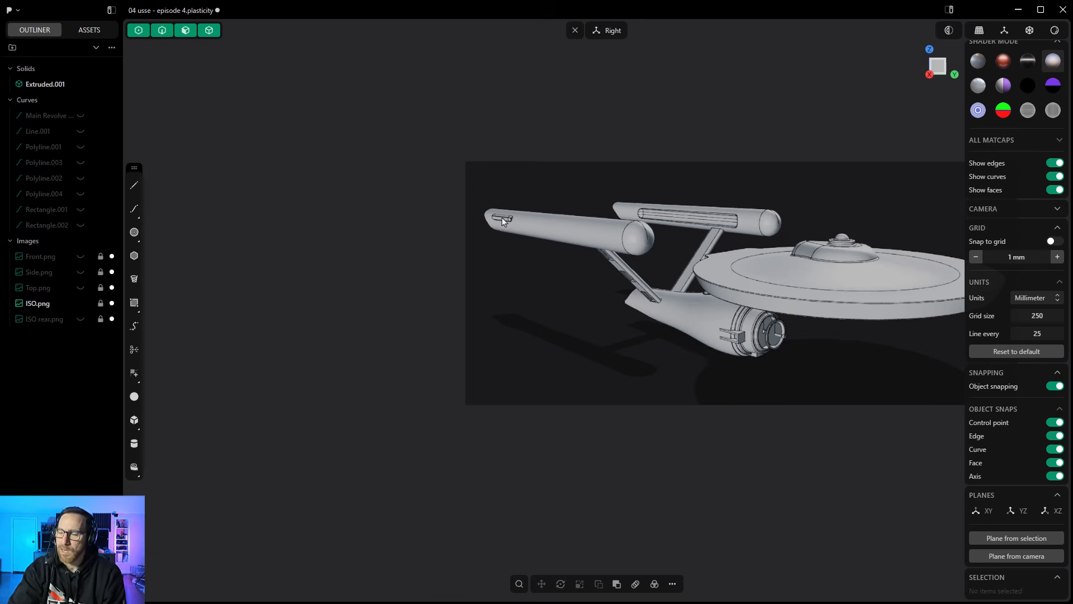
pyautogui.click(82, 307)
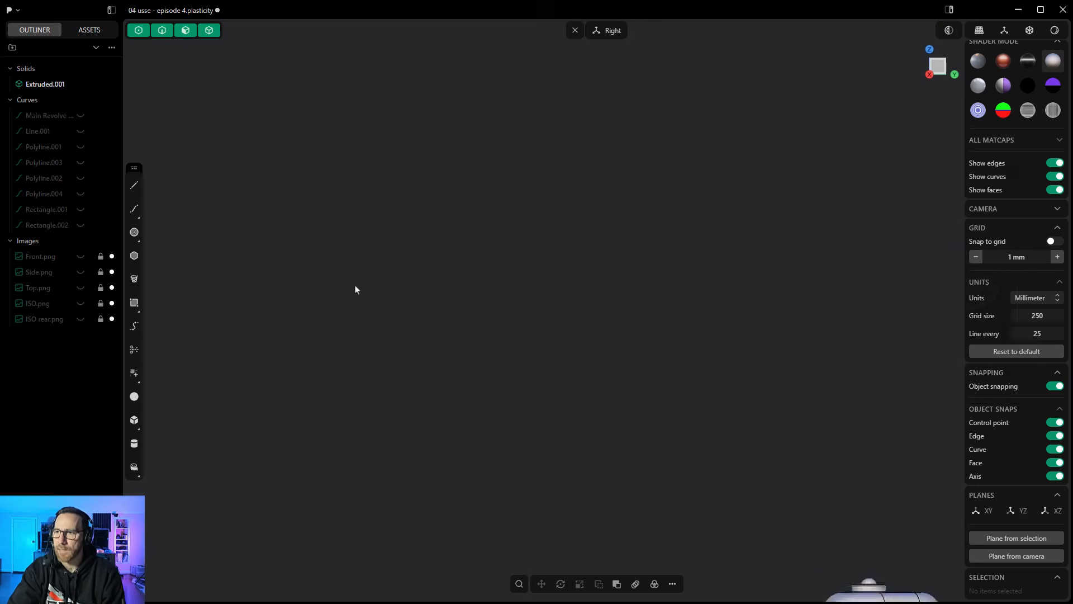
# - Look at the near nacelle from the side and above, and create a temporary construction plane from that camera view
pyautogui.scroll(-6, 383, 300)
pyautogui.moveTo(778, 376); pyautogui.dragTo(764, 419, button='middle')
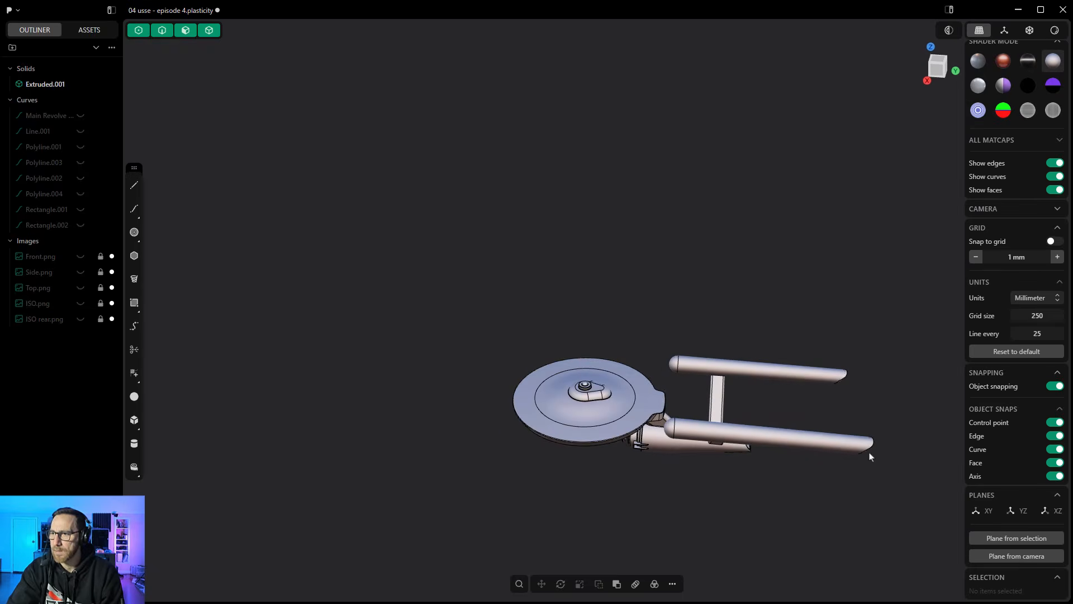
pyautogui.scroll(5, 870, 455)
pyautogui.moveTo(869, 362)
pyautogui.mouseDown(button='middle')
pyautogui.moveTo(860, 347)
pyautogui.moveTo(869, 345)
pyautogui.mouseUp(button='middle')
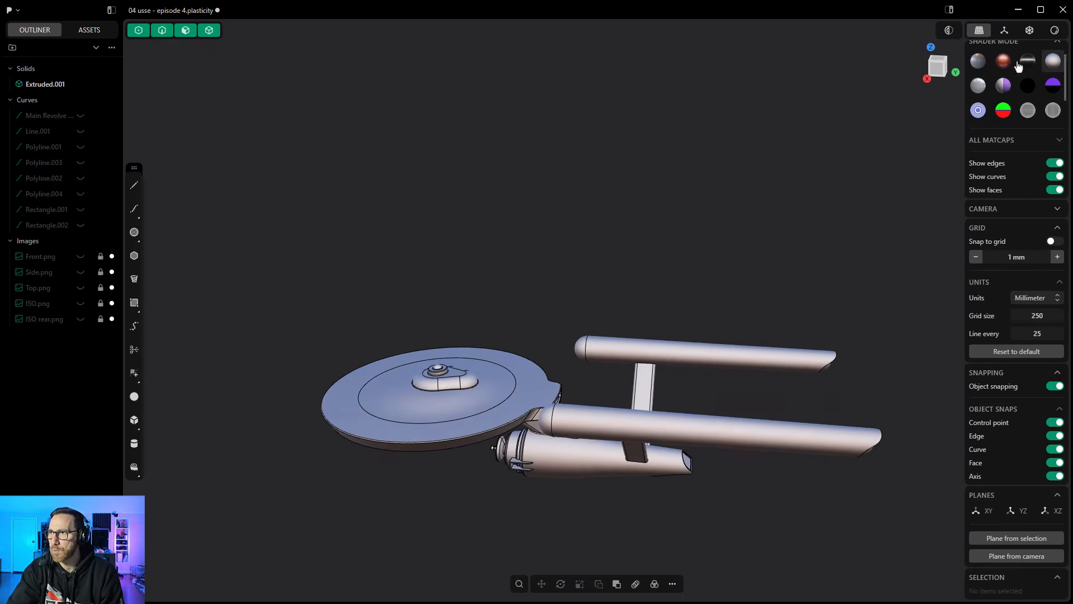
pyautogui.click(981, 34)
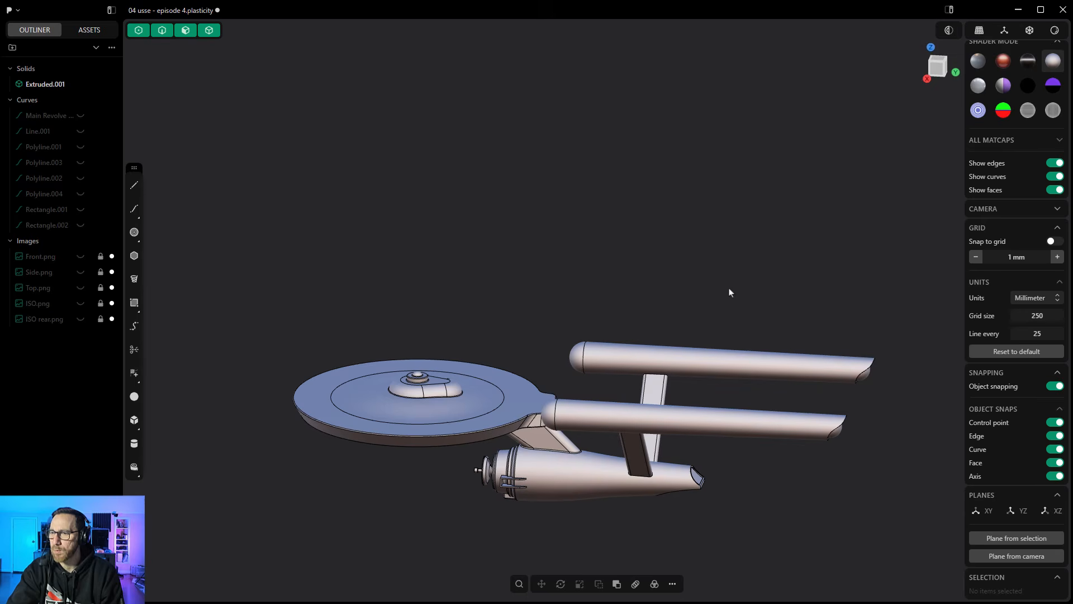
pyautogui.moveTo(731, 292); pyautogui.dragTo(709, 239, button='middle')
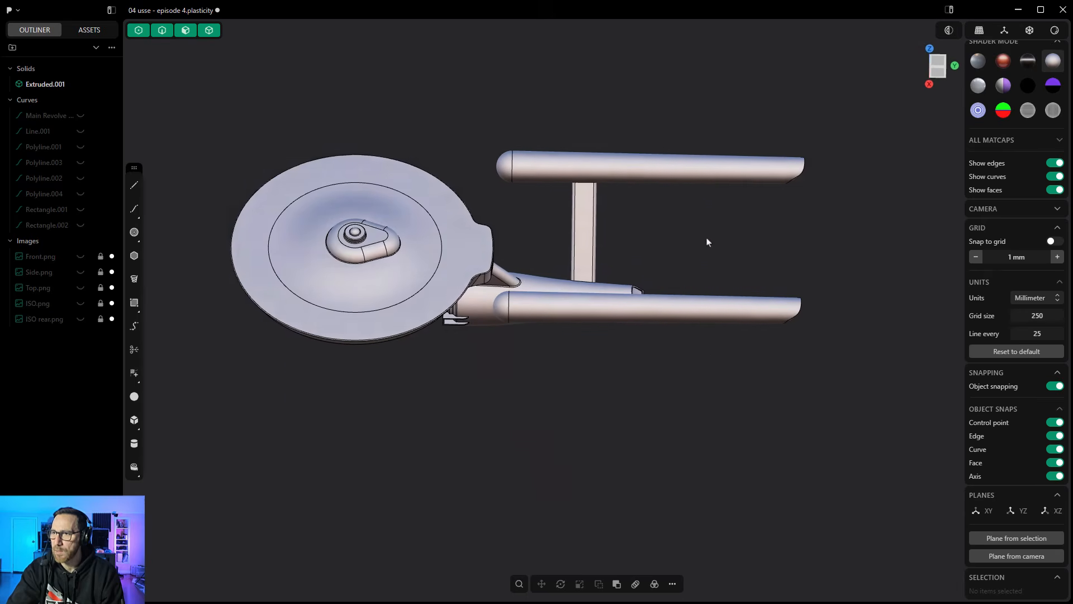
pyautogui.scroll(-5, 752, 311)
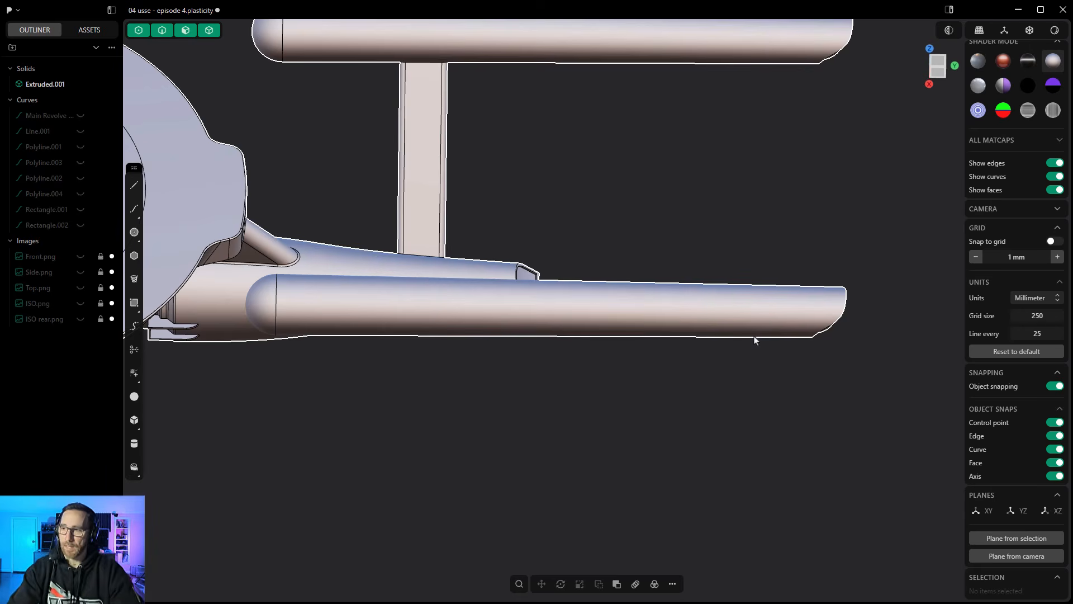
pyautogui.click(1015, 556)
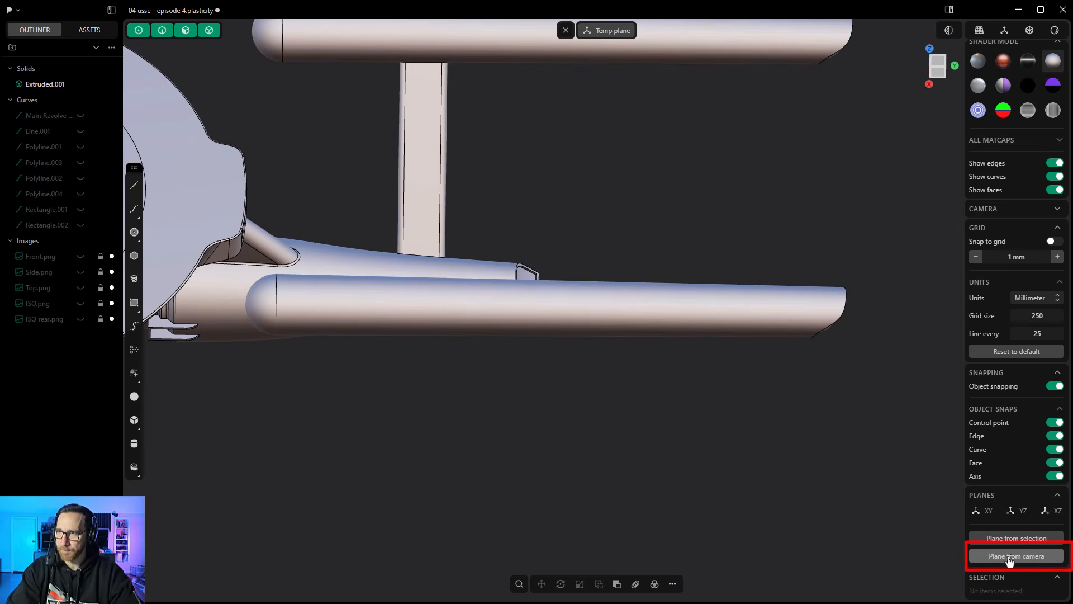
# - Draw a corner rectangle about 140 mm long over the rear part of the nacelle on the temporary plane and extrude it into a block
pyautogui.click(134, 305)
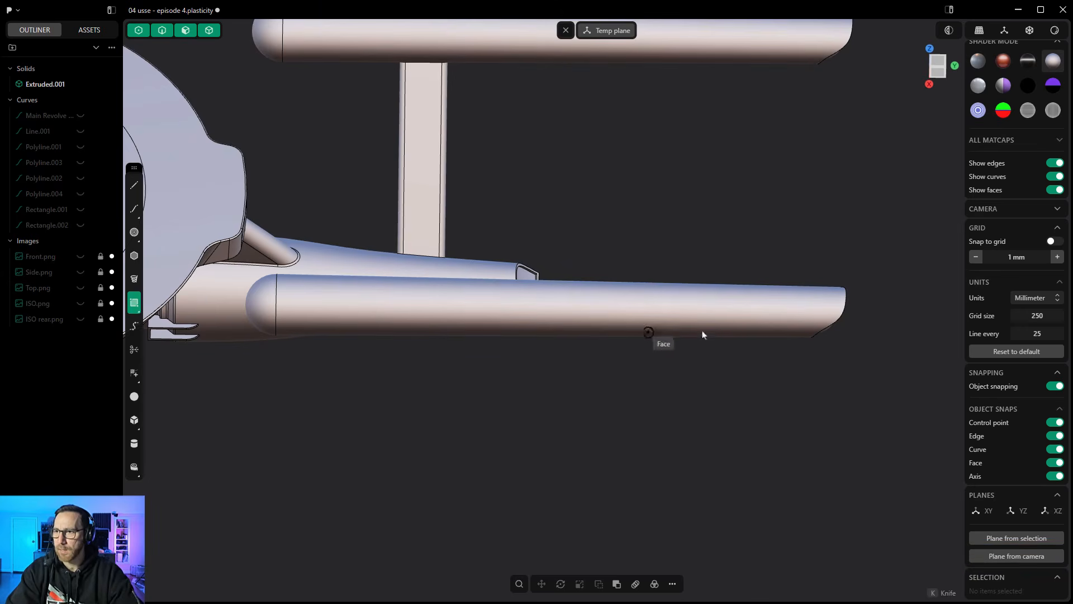
pyautogui.click(665, 304)
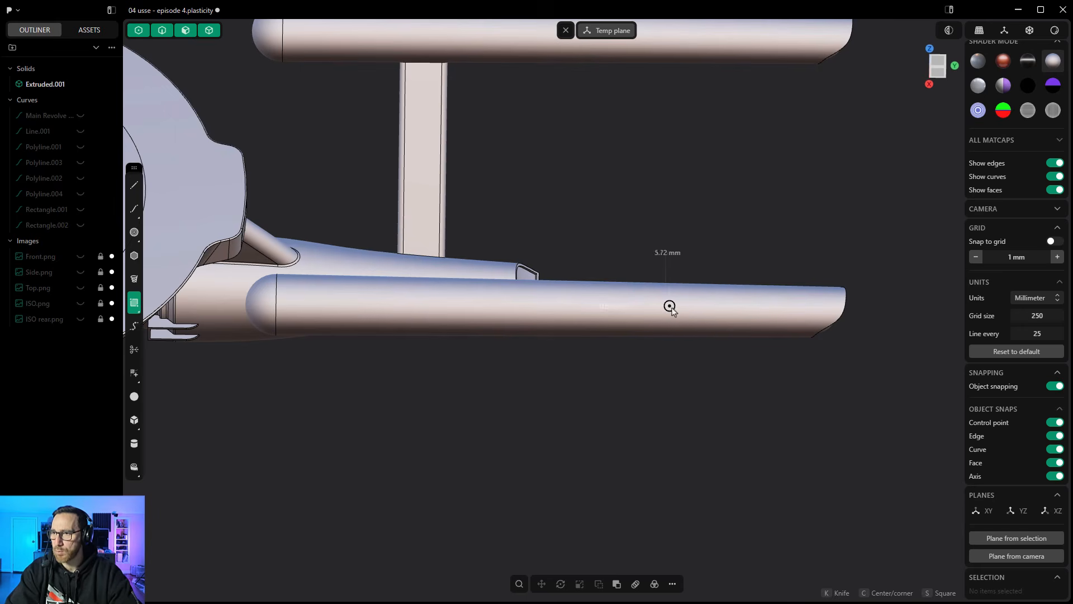
pyautogui.click(761, 325)
pyautogui.moveTo(721, 412)
pyautogui.mouseDown(button='middle')
pyautogui.moveTo(718, 384)
pyautogui.moveTo(721, 421)
pyautogui.mouseUp(button='middle')
pyautogui.press('e')
pyautogui.moveTo(721, 436); pyautogui.dragTo(716, 420)
pyautogui.press('Return')
pyautogui.moveTo(691, 453); pyautogui.dragTo(680, 453, button='middle')
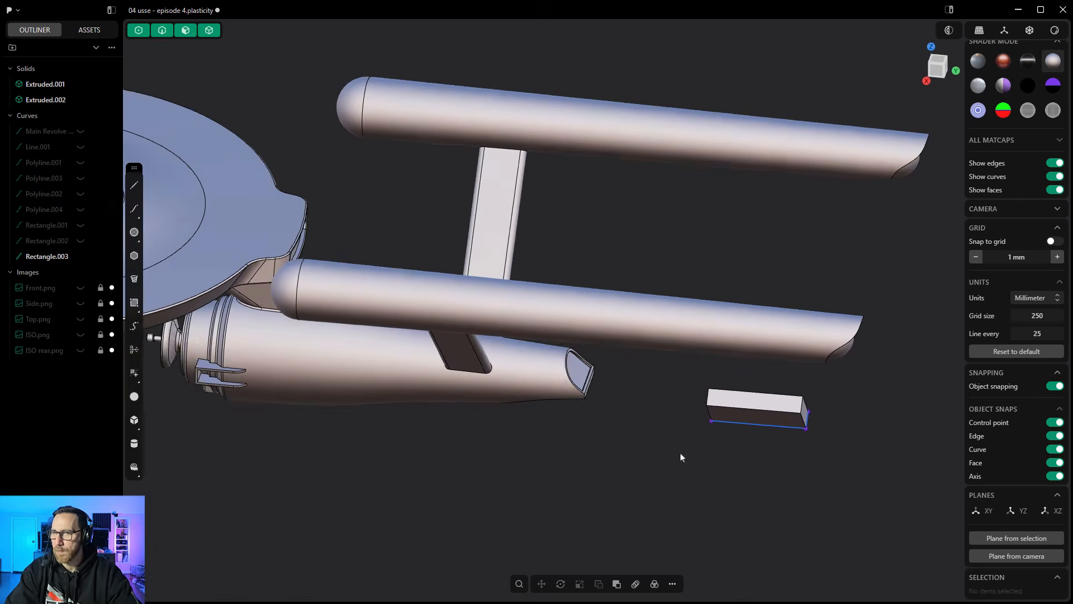
# - Hide the new block's source rectangle and switch to the back view to see its placement relative to the nacelles
pyautogui.moveTo(637, 306); pyautogui.dragTo(505, 256, button='middle')
pyautogui.moveTo(737, 439); pyautogui.dragTo(746, 415, button='middle')
pyautogui.scroll(-3, 480, 357)
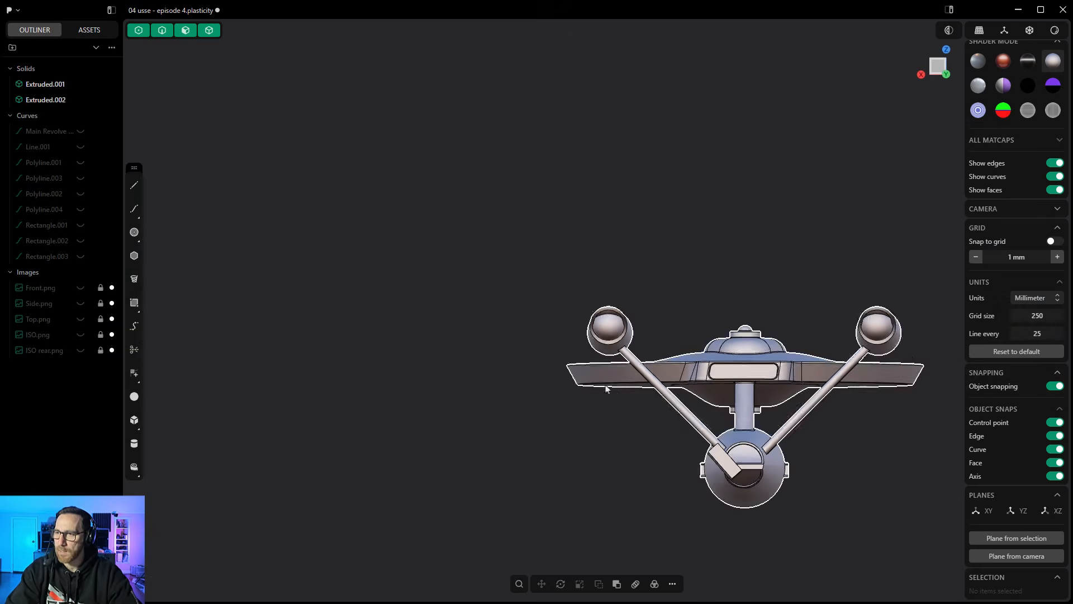
pyautogui.moveTo(644, 396); pyautogui.dragTo(660, 417, button='middle')
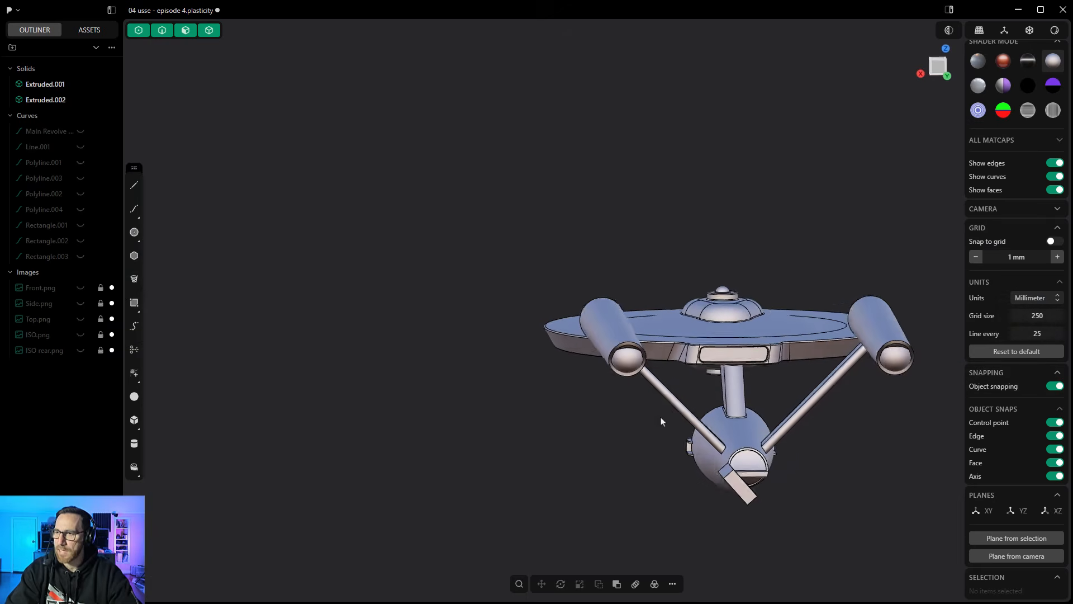
pyautogui.click(940, 69)
# - Set the Move pivot to the centre of the block's end face and move the block 369.44 mm along its local Z axis onto the nacelle
pyautogui.click(722, 465)
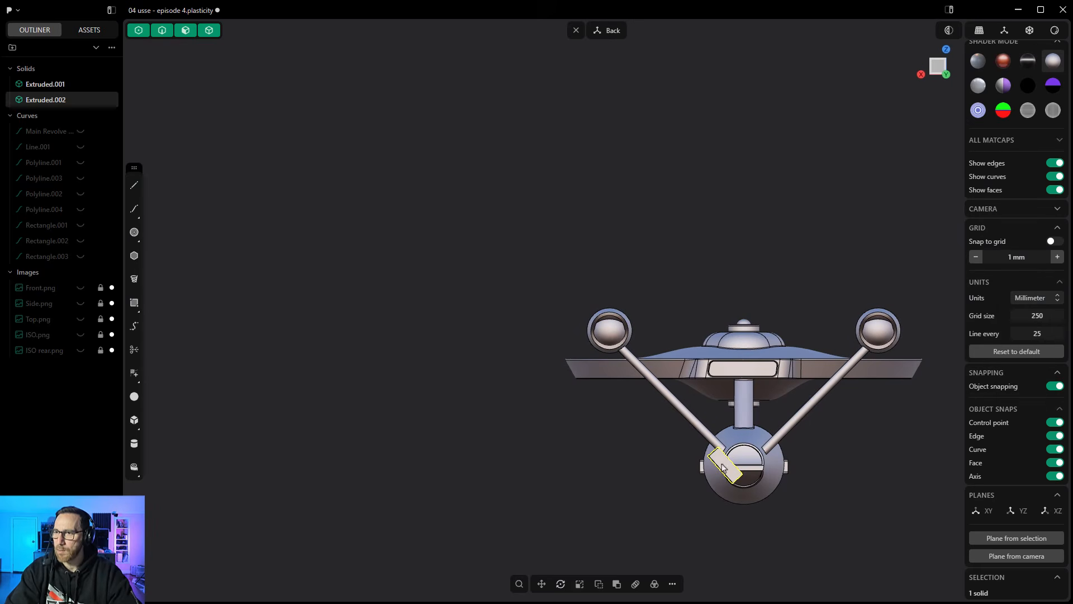
pyautogui.click(541, 583)
pyautogui.scroll(2, 707, 503)
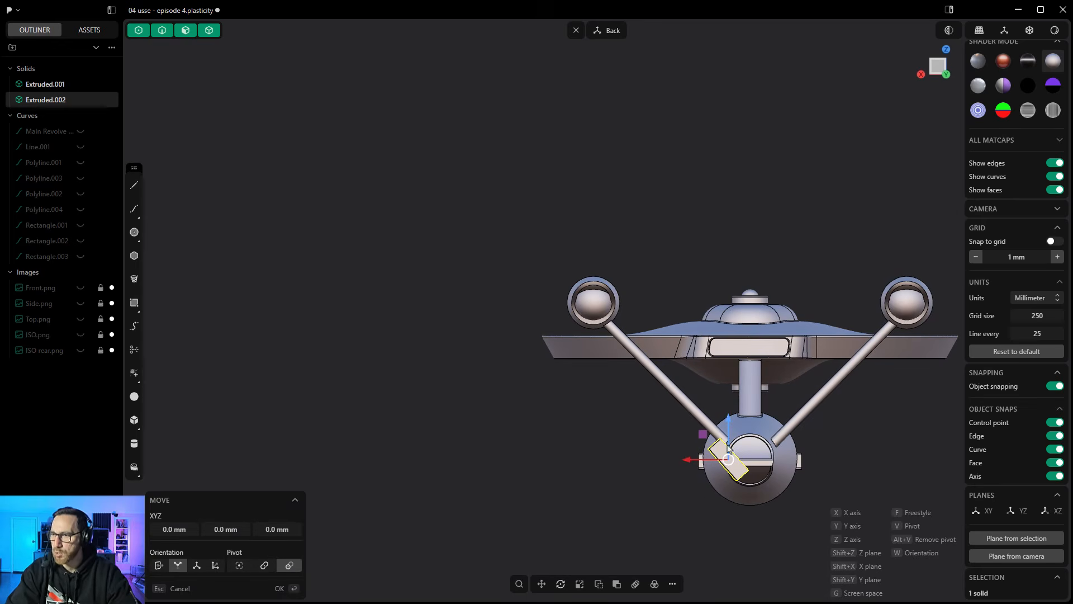
pyautogui.press('v')
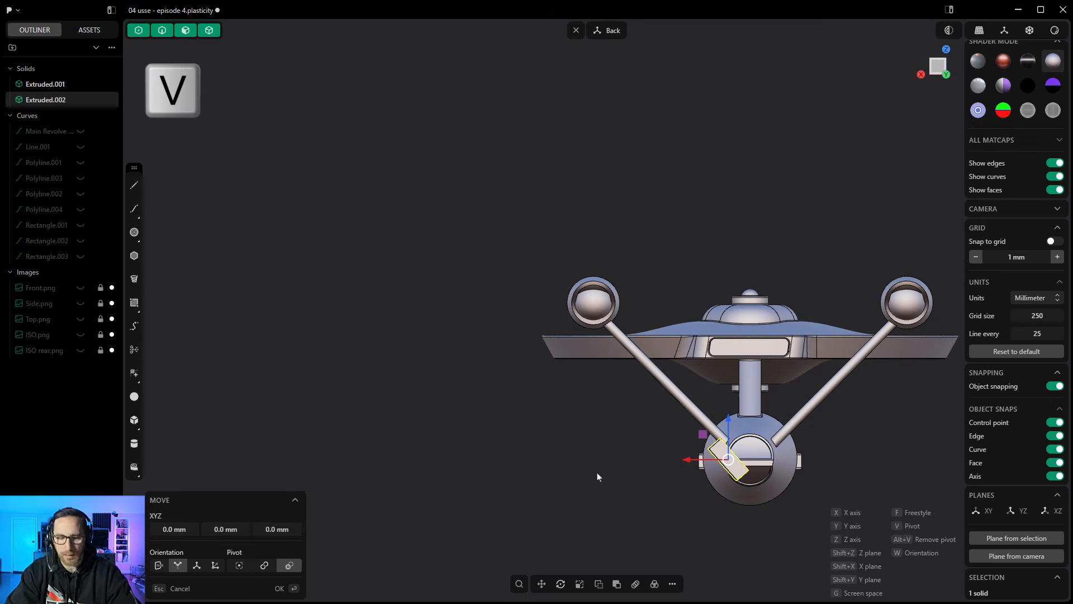
pyautogui.press('v')
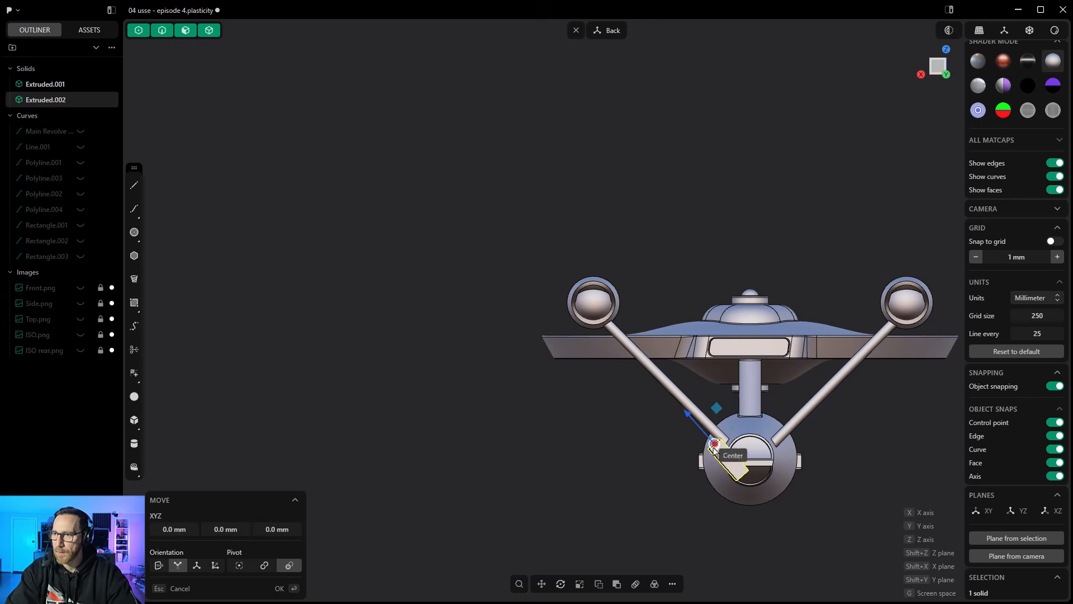
pyautogui.click(714, 443)
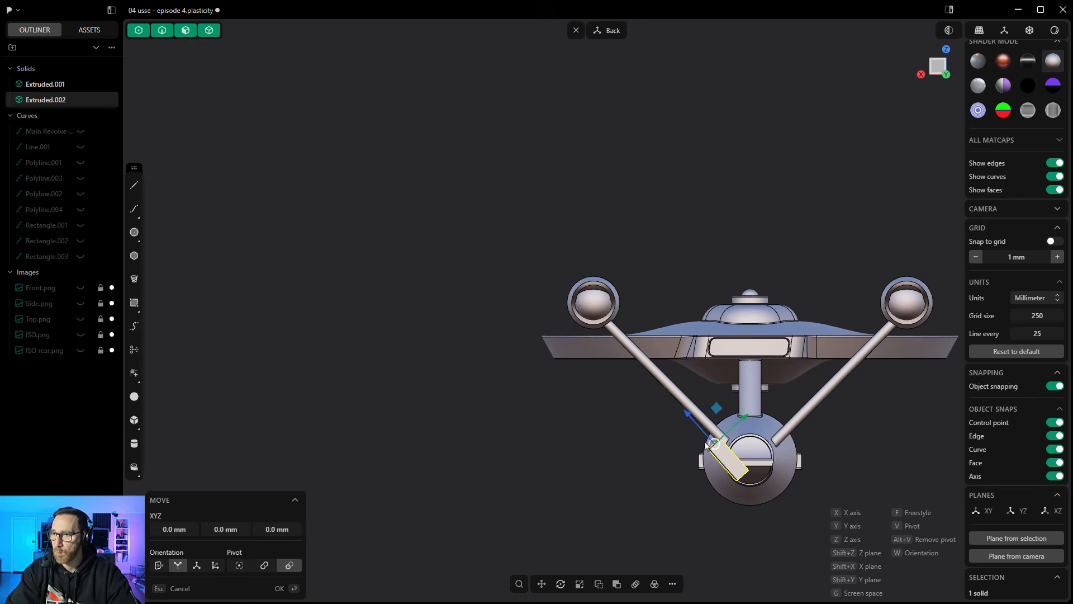
pyautogui.moveTo(687, 415); pyautogui.dragTo(536, 264)
pyautogui.moveTo(514, 395); pyautogui.dragTo(717, 408, button='middle')
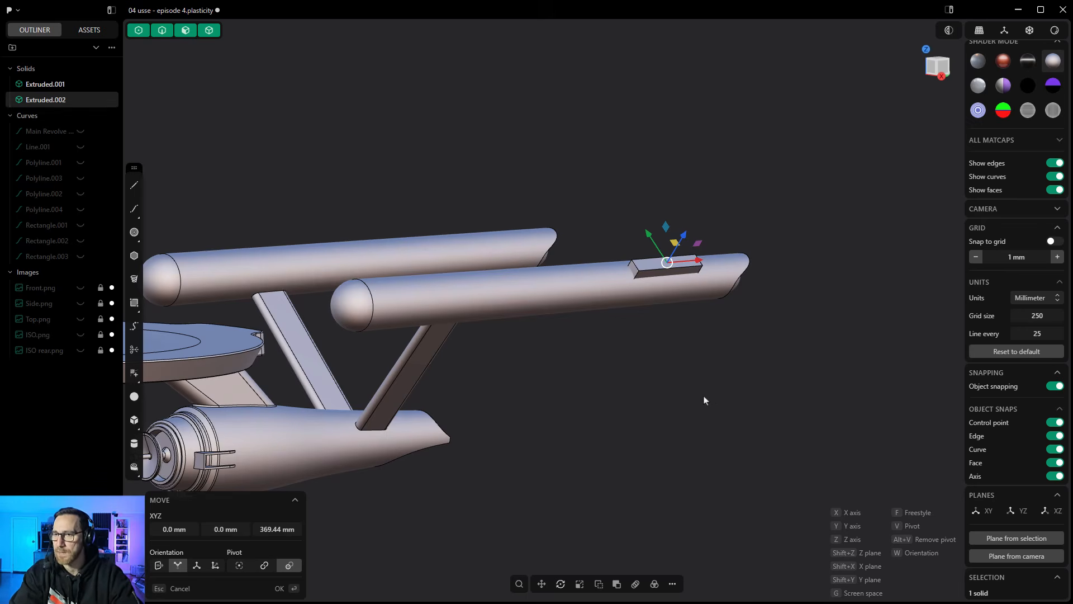
pyautogui.click(596, 380)
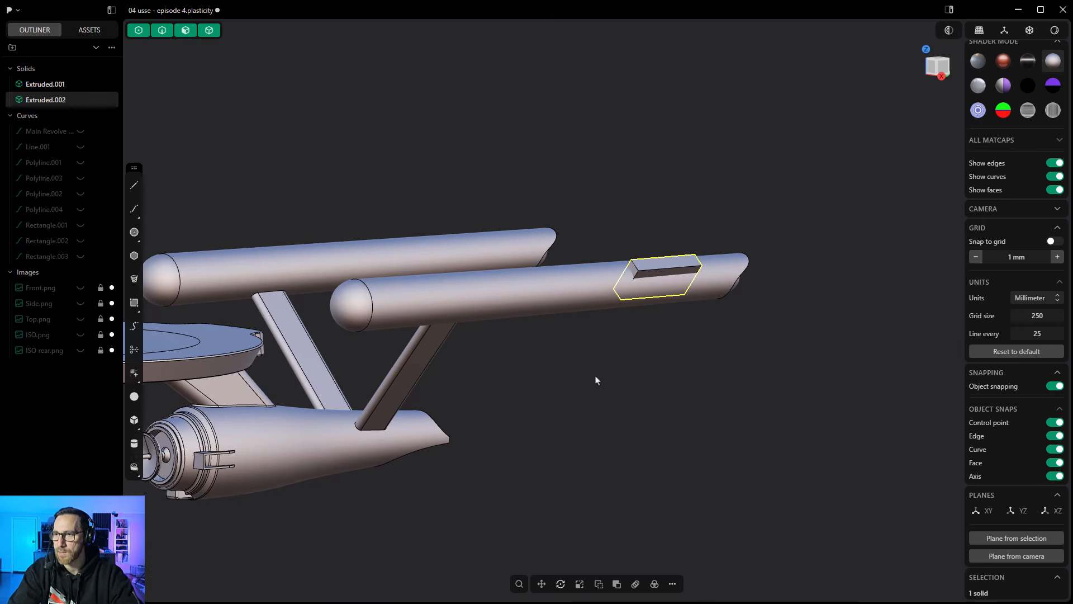
# - Round the nacelle block's outer face with a Full fillet on its two long outer edges
pyautogui.moveTo(596, 380); pyautogui.dragTo(668, 336, button='middle')
pyautogui.click(669, 337)
pyautogui.scroll(5, 693, 257)
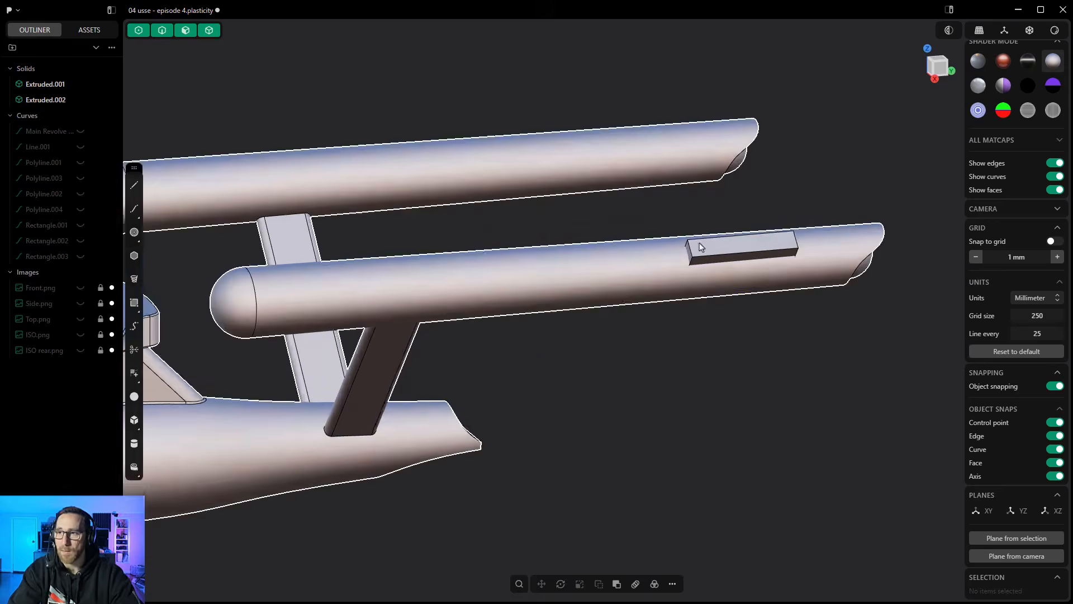
pyautogui.scroll(4, 693, 257)
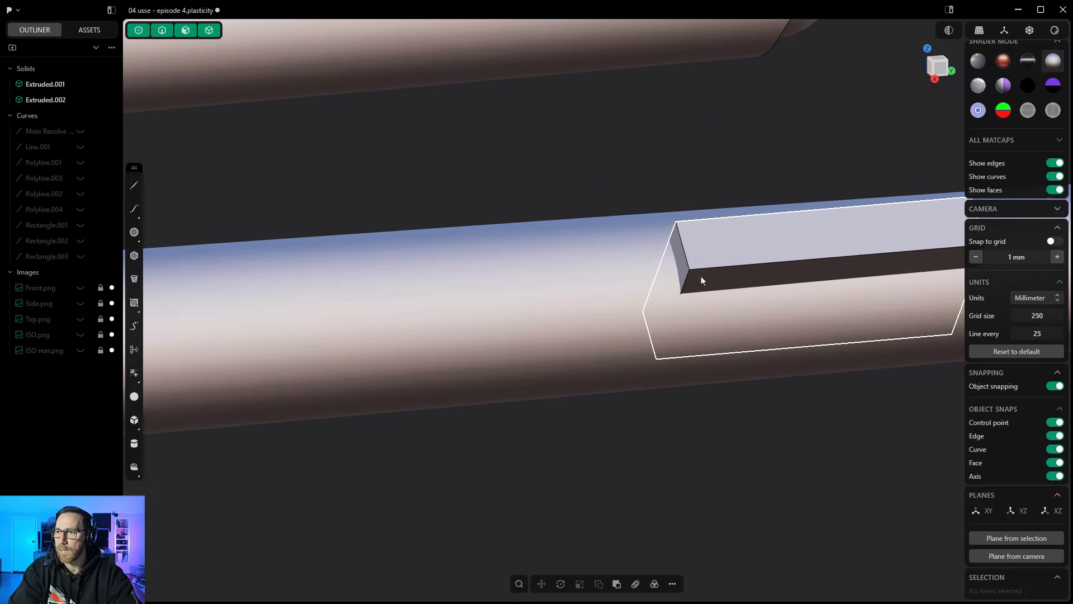
pyautogui.click(710, 269)
pyautogui.press('f')
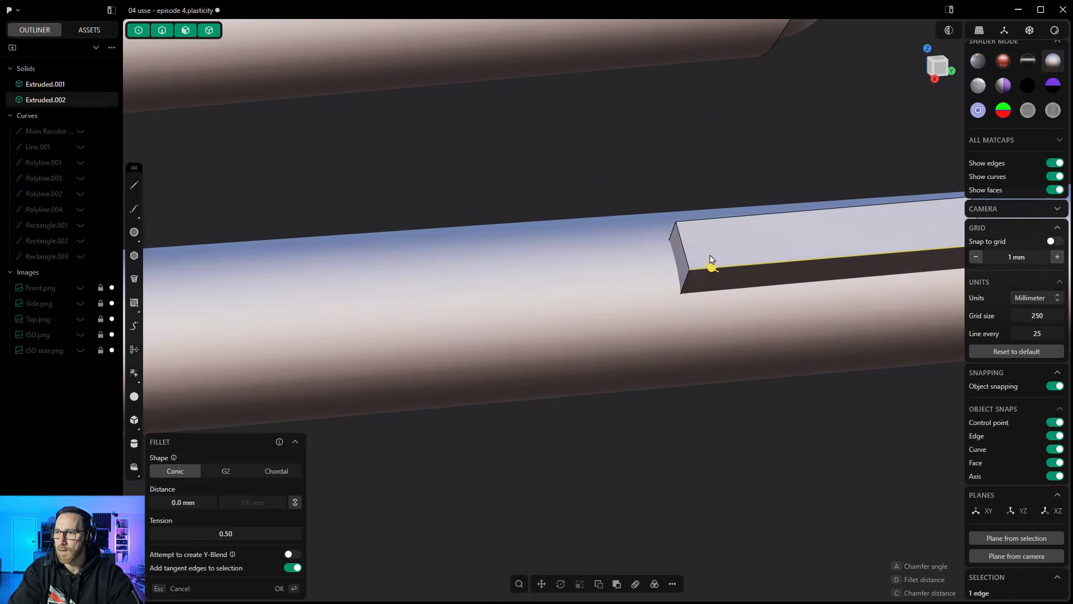
pyautogui.click(709, 220)
pyautogui.click(290, 473)
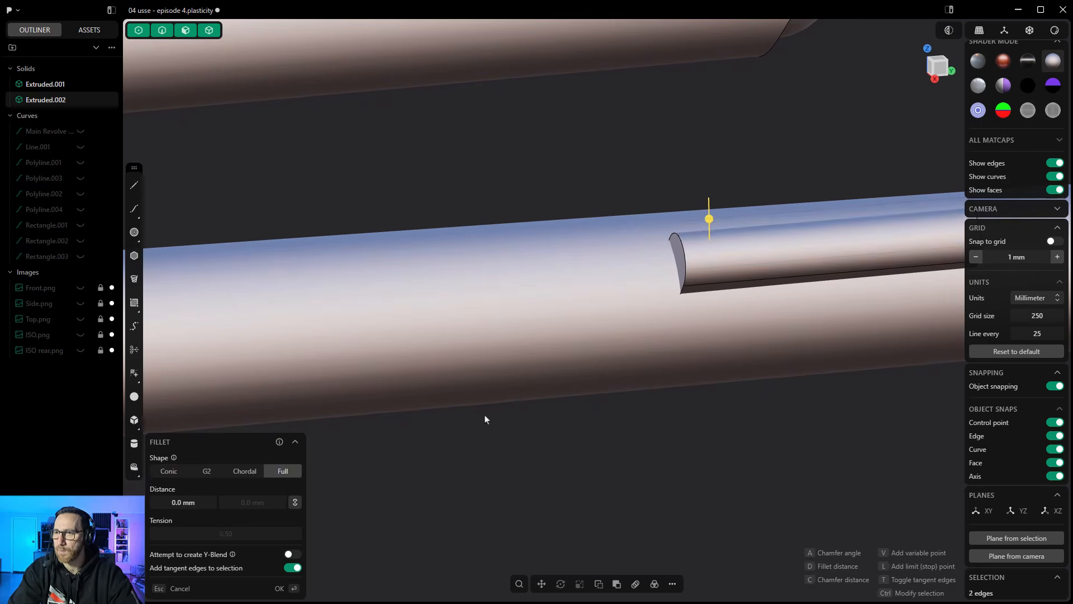
pyautogui.rightClick(494, 416)
# - Chamfer the rounded edges at both ends of the nacelle block with an offset distance of about 4.6 mm
pyautogui.click(685, 268)
pyautogui.press('b')
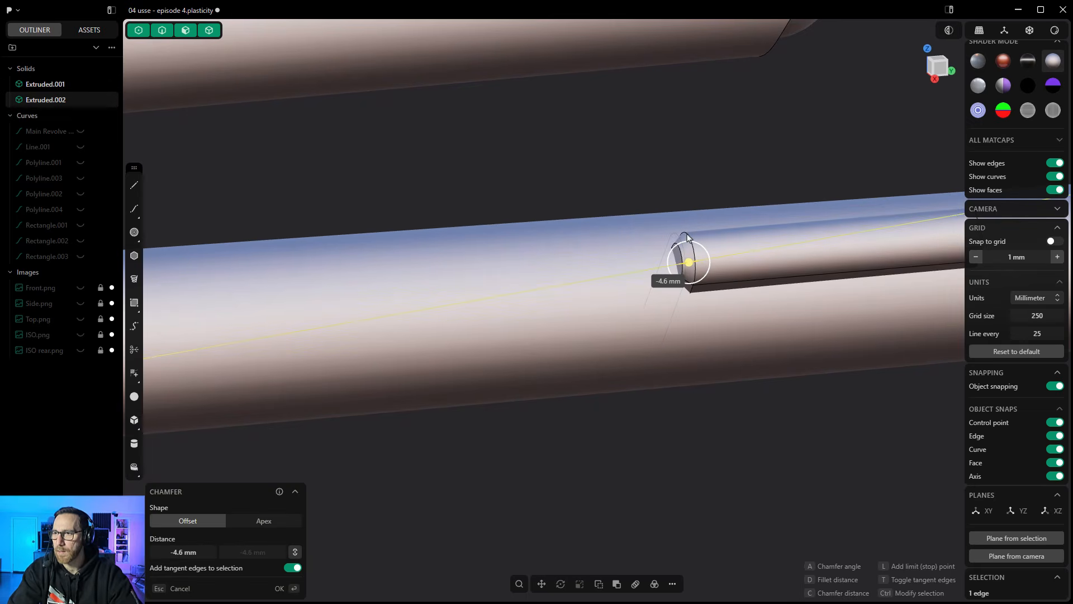
pyautogui.moveTo(686, 237); pyautogui.dragTo(801, 253, button='middle')
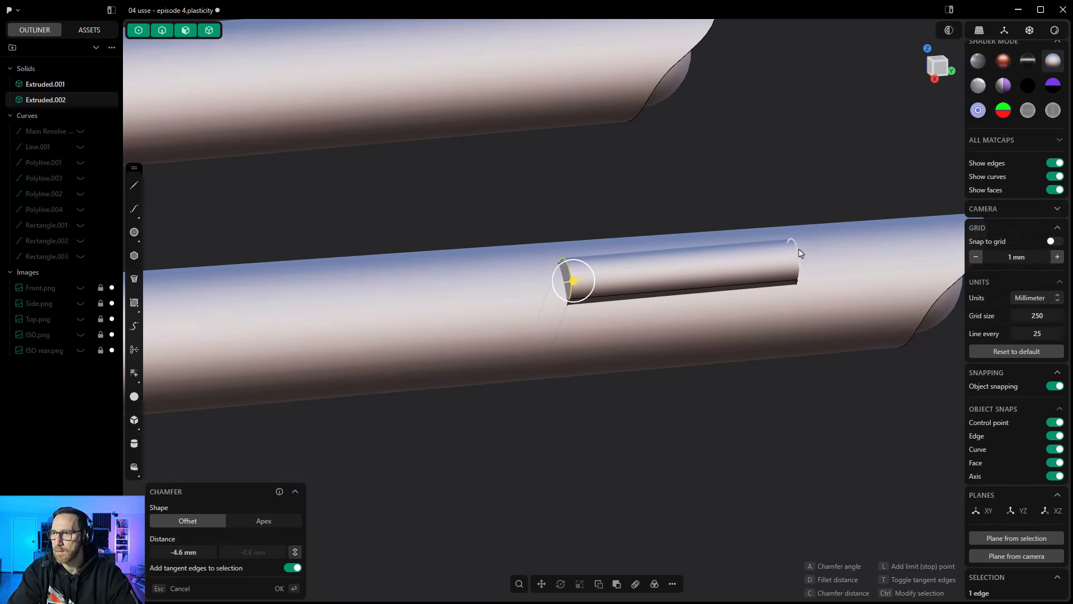
pyautogui.keyDown('ctrl'); pyautogui.click(799, 253); pyautogui.keyUp('ctrl')
pyautogui.rightClick(708, 422)
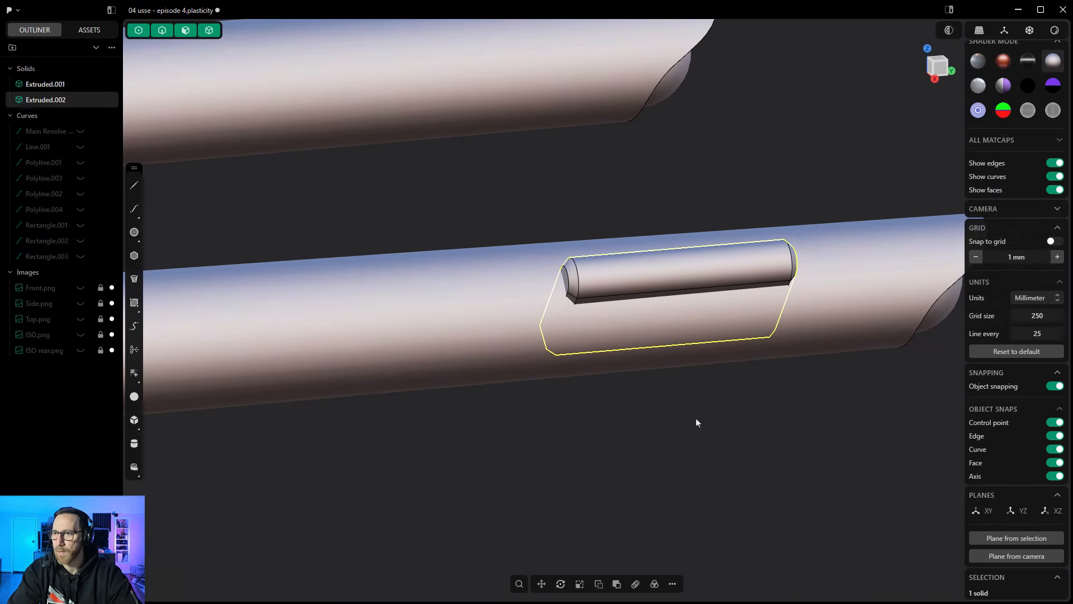
pyautogui.scroll(-2, 596, 416)
pyautogui.scroll(-2, 596, 420)
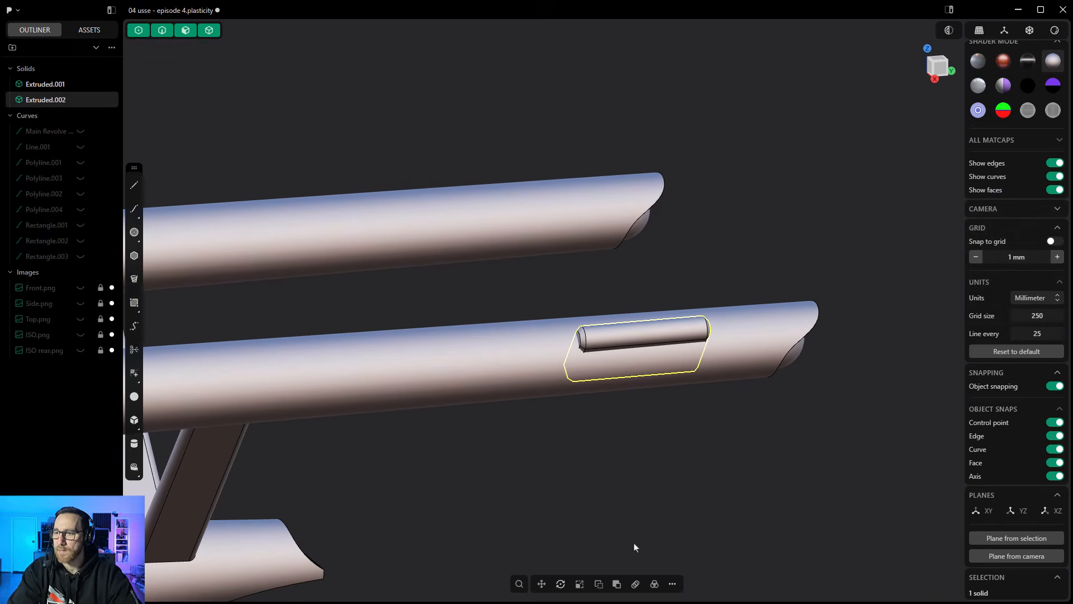
# - Mirror the nacelle detail block across the ship's X axis onto the opposite nacelle, with Cut down mirror plane turned off
pyautogui.click(675, 586)
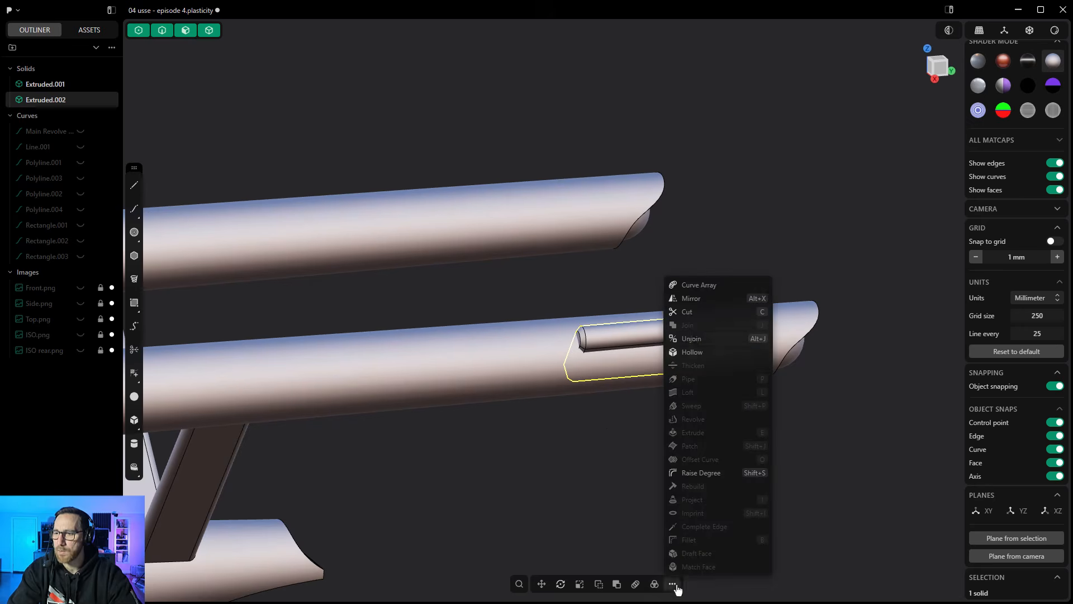
pyautogui.click(691, 297)
pyautogui.moveTo(697, 296); pyautogui.dragTo(184, 472, button='middle')
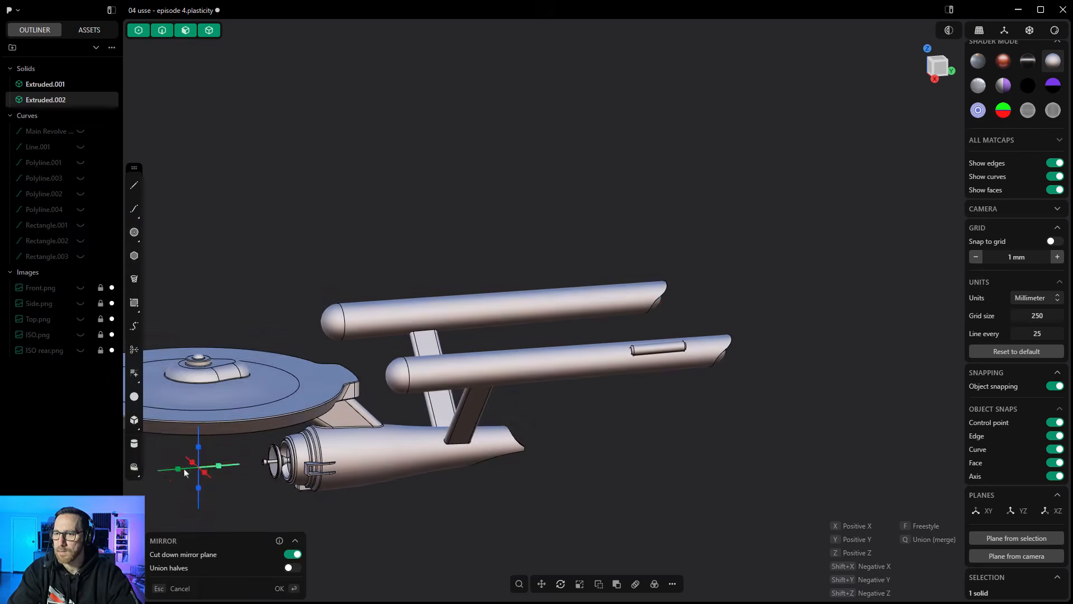
pyautogui.click(189, 462)
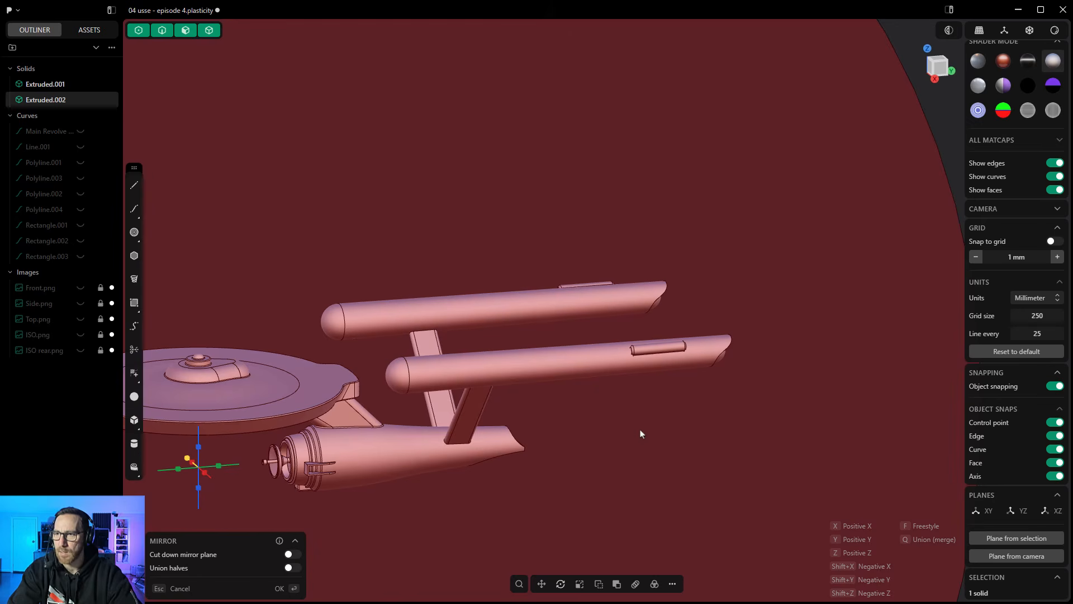
pyautogui.press('Return')
pyautogui.moveTo(640, 431); pyautogui.dragTo(603, 374, button='middle')
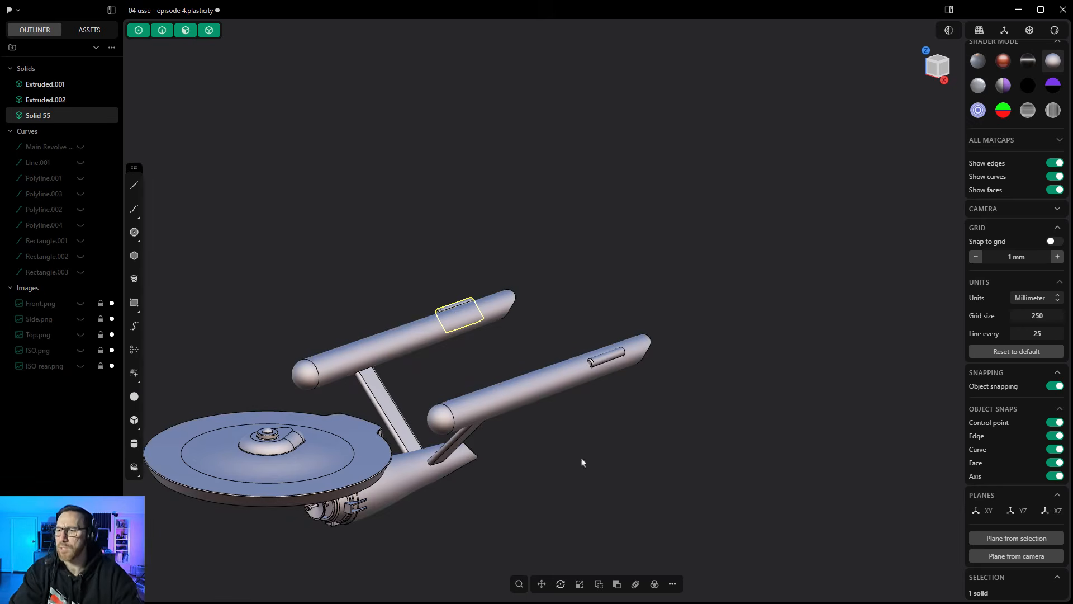
# - Combine both nacelle detail blocks with the ship body using a Boolean Union
pyautogui.click(617, 584)
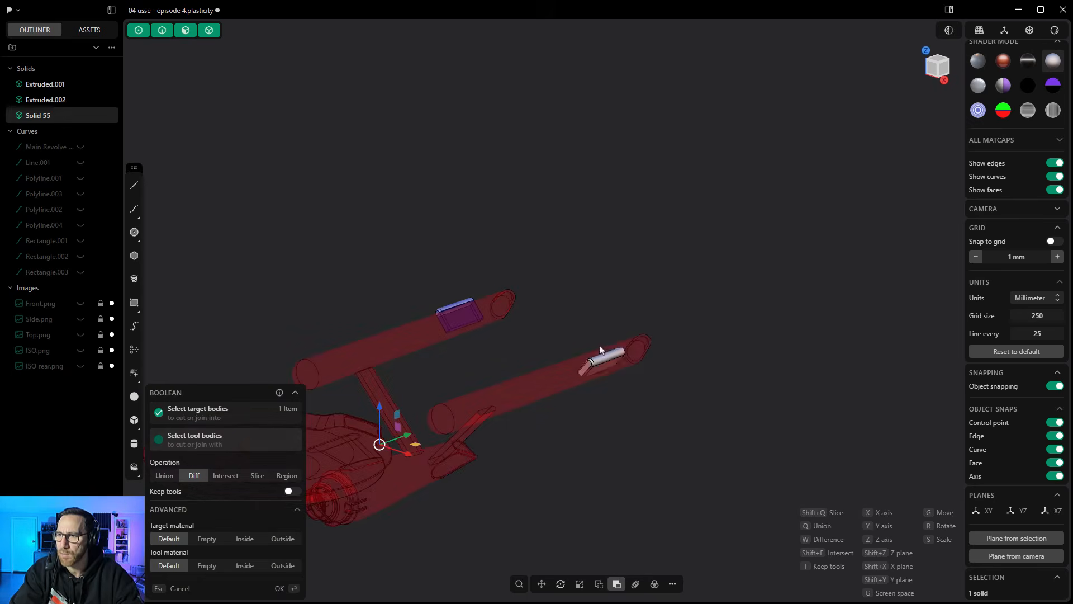
pyautogui.click(164, 476)
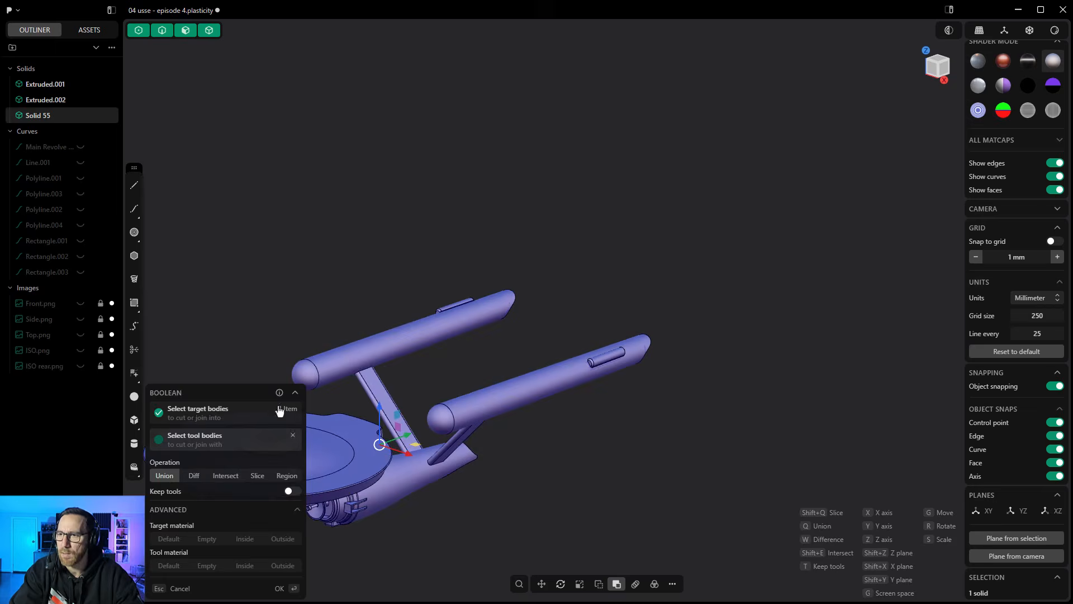
pyautogui.press('Return')
pyautogui.scroll(10, 599, 280)
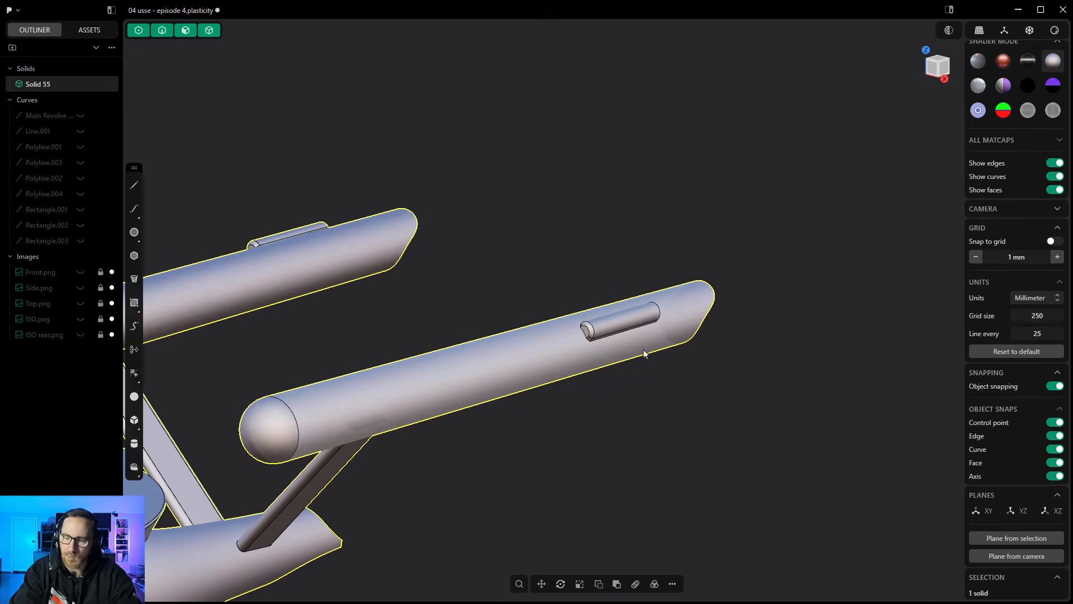
pyautogui.scroll(-2, 648, 355)
pyautogui.scroll(-2, 650, 357)
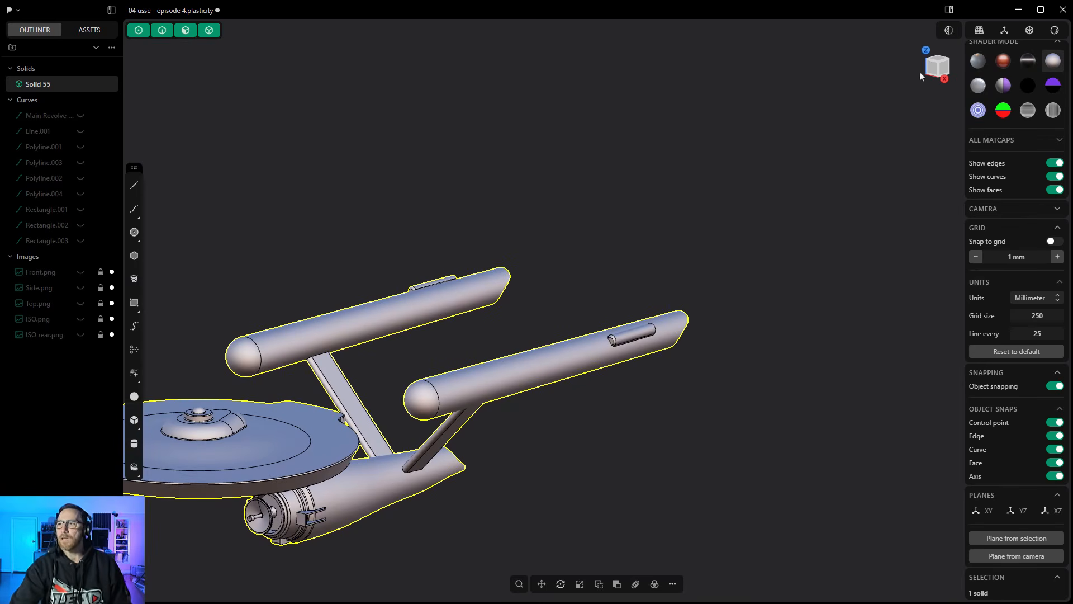
# - Deselect the ship, show the grid in front view, and draw a corner rectangle below the hull that crosses the centre line off-centre
pyautogui.click(935, 71)
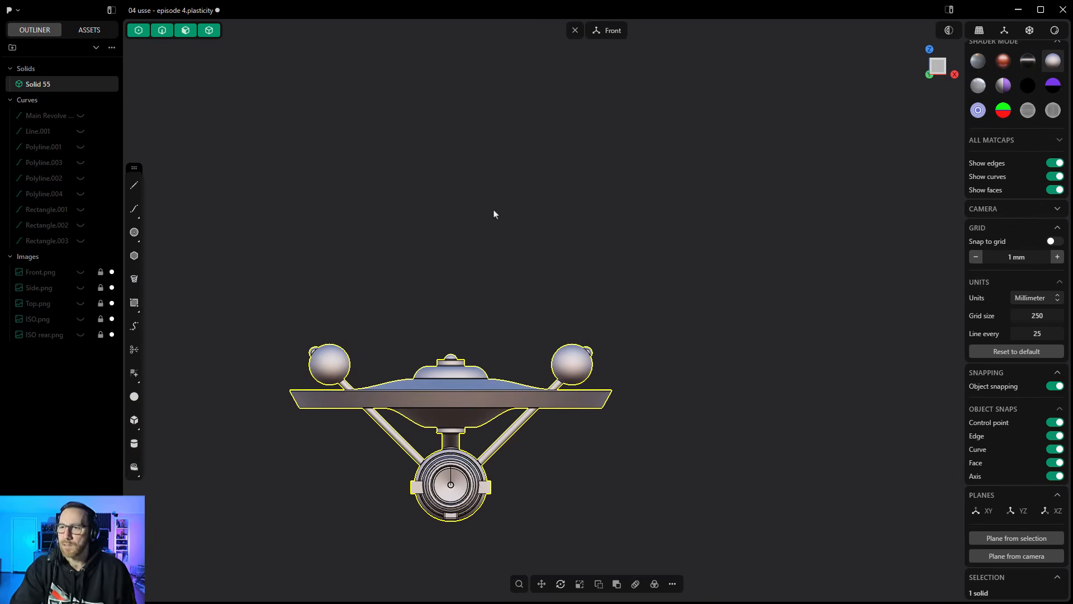
pyautogui.click(458, 194)
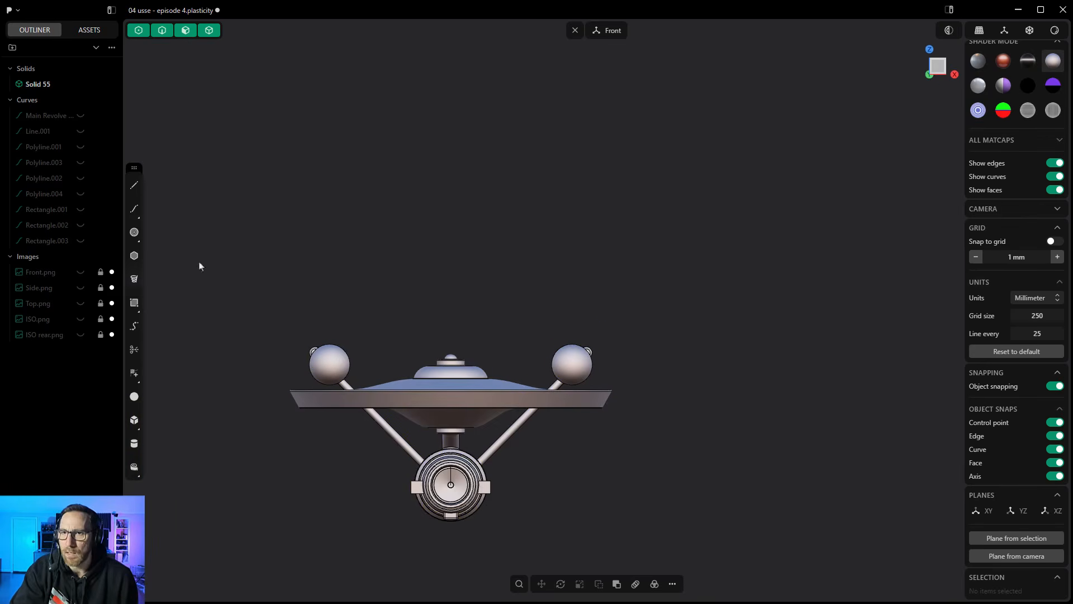
pyautogui.click(1005, 34)
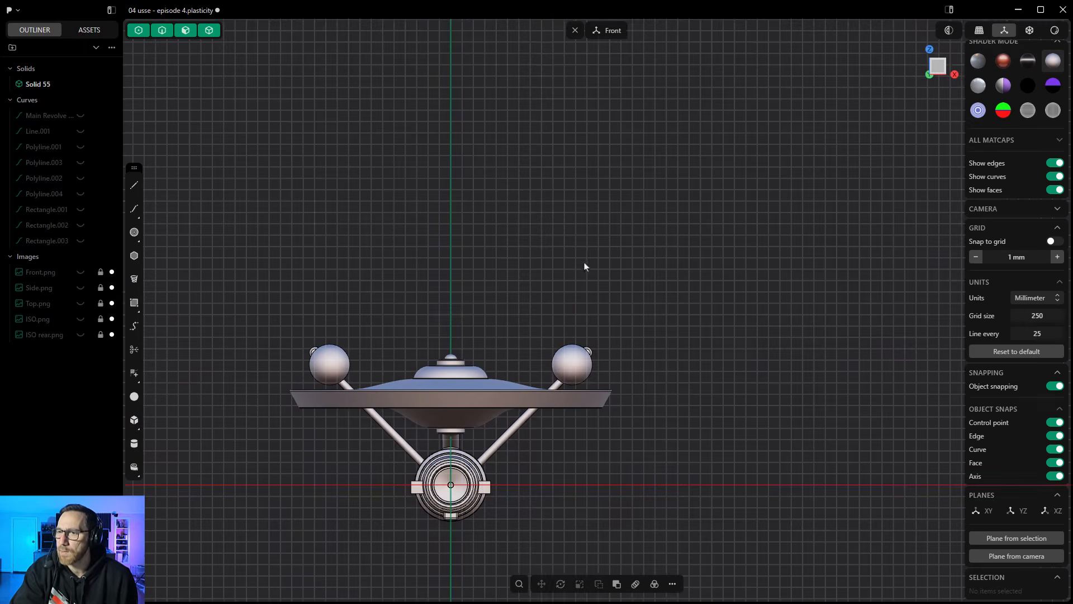
pyautogui.keyDown('shift'); pyautogui.moveTo(584, 257); pyautogui.dragTo(575, 29, button='middle'); pyautogui.keyUp('shift')
pyautogui.scroll(3, 467, 370)
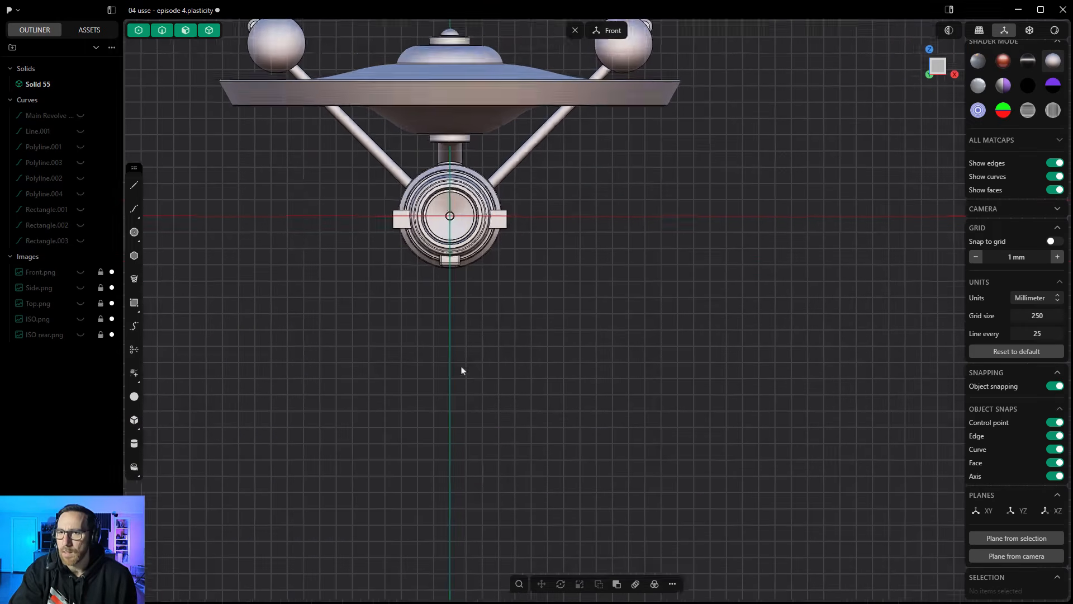
pyautogui.click(134, 303)
pyautogui.click(423, 307)
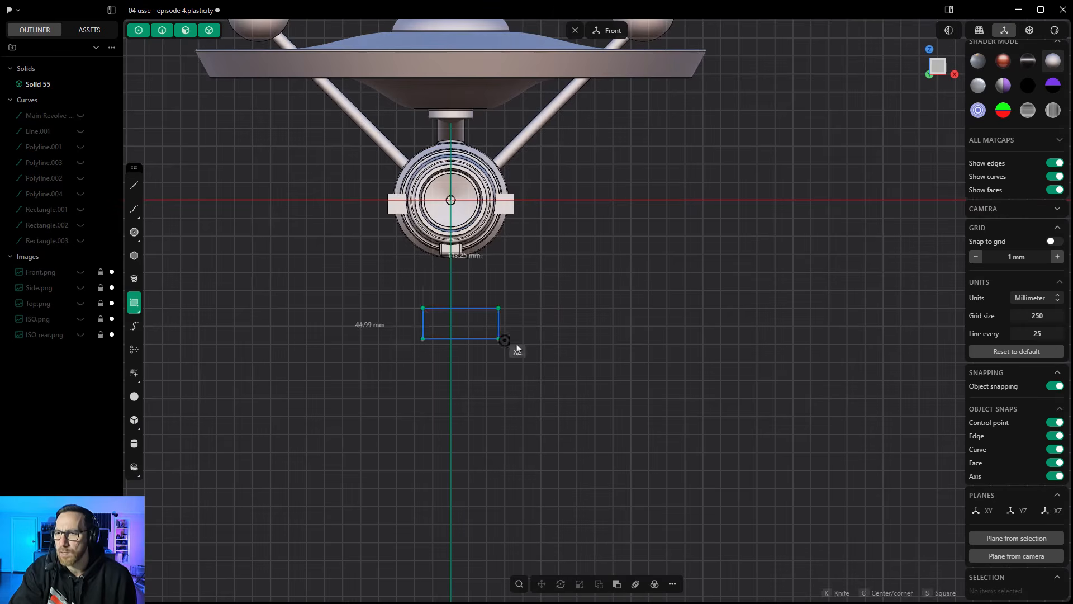
pyautogui.click(630, 354)
# - Extrude the rectangle below the hull about 147.55 mm into a separate block
pyautogui.click(545, 339)
pyautogui.press('e')
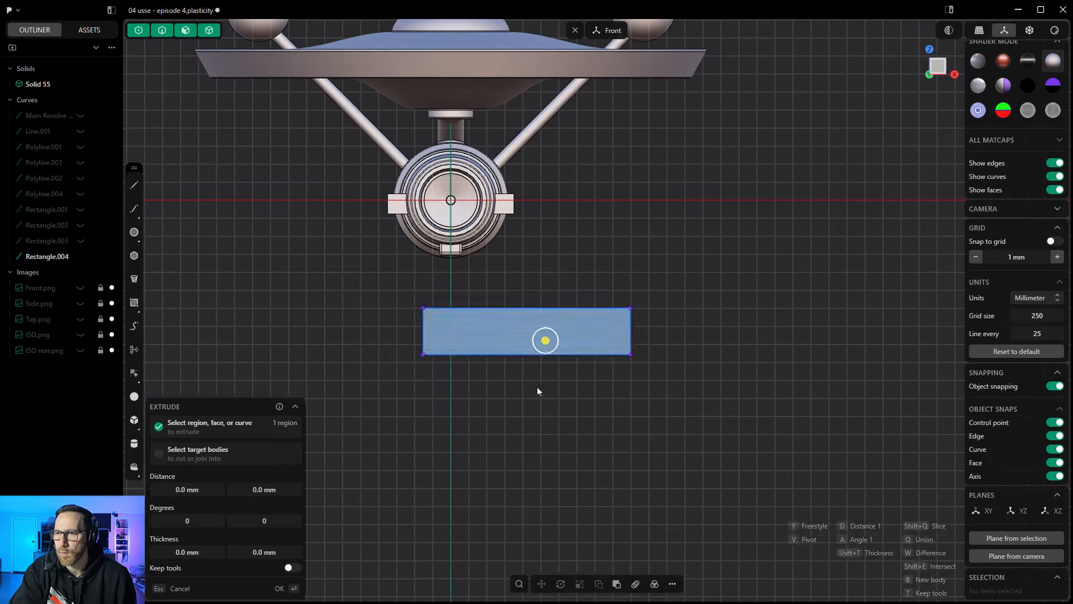
pyautogui.moveTo(538, 389); pyautogui.dragTo(461, 400, button='middle')
pyautogui.moveTo(370, 373); pyautogui.dragTo(397, 367)
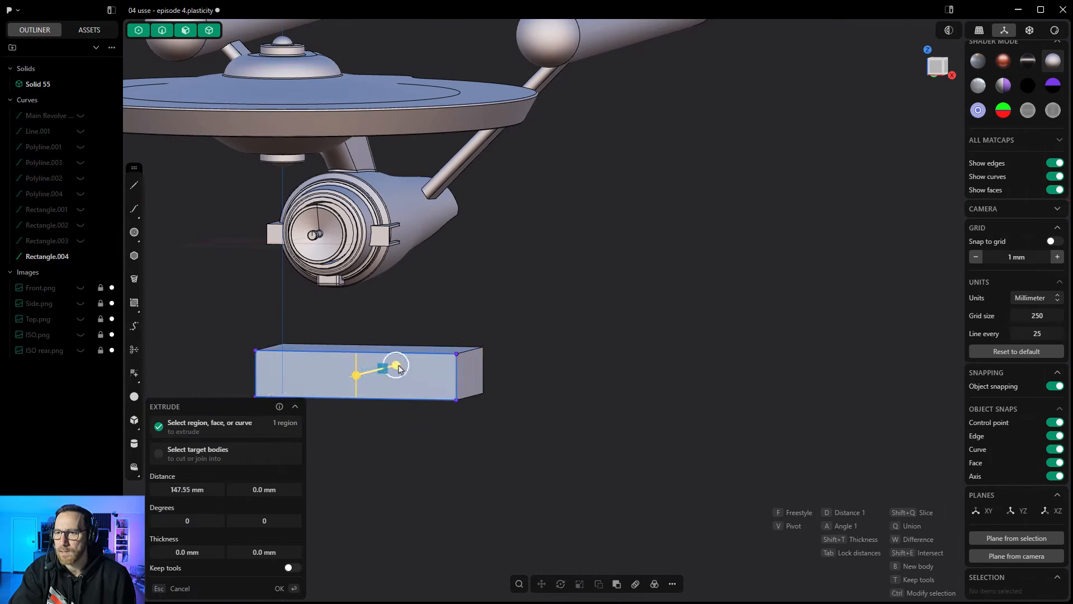
pyautogui.rightClick(552, 390)
# - Mirror the new block towards the negative X side with Cut down mirror plane on and inspect the preview
pyautogui.scroll(-1, 553, 391)
pyautogui.keyDown('shift'); pyautogui.moveTo(559, 397); pyautogui.dragTo(653, 411, button='middle'); pyautogui.keyUp('shift')
pyautogui.click(672, 583)
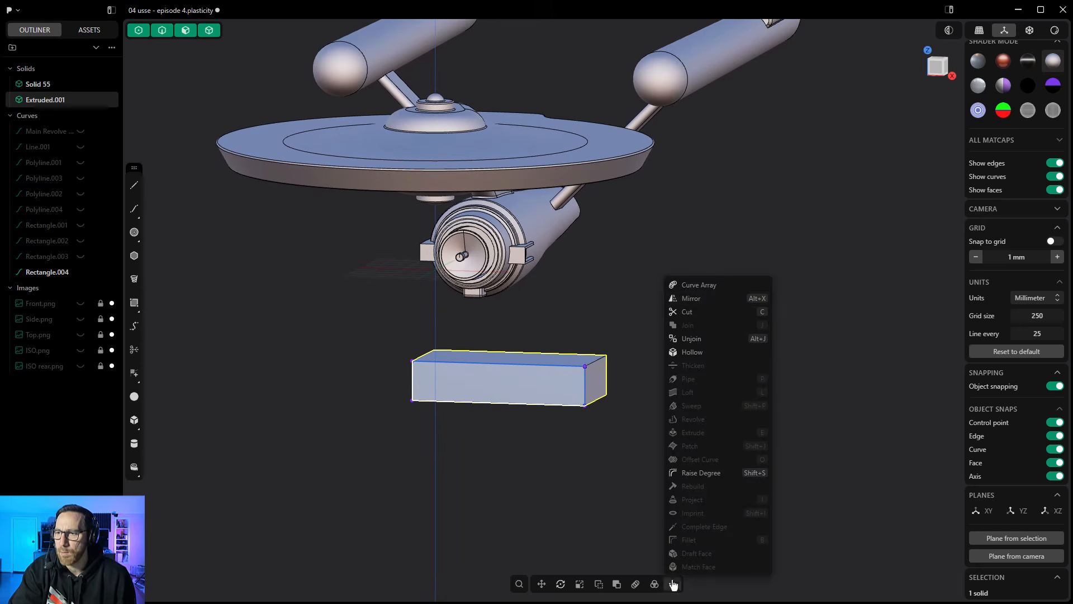
pyautogui.click(707, 301)
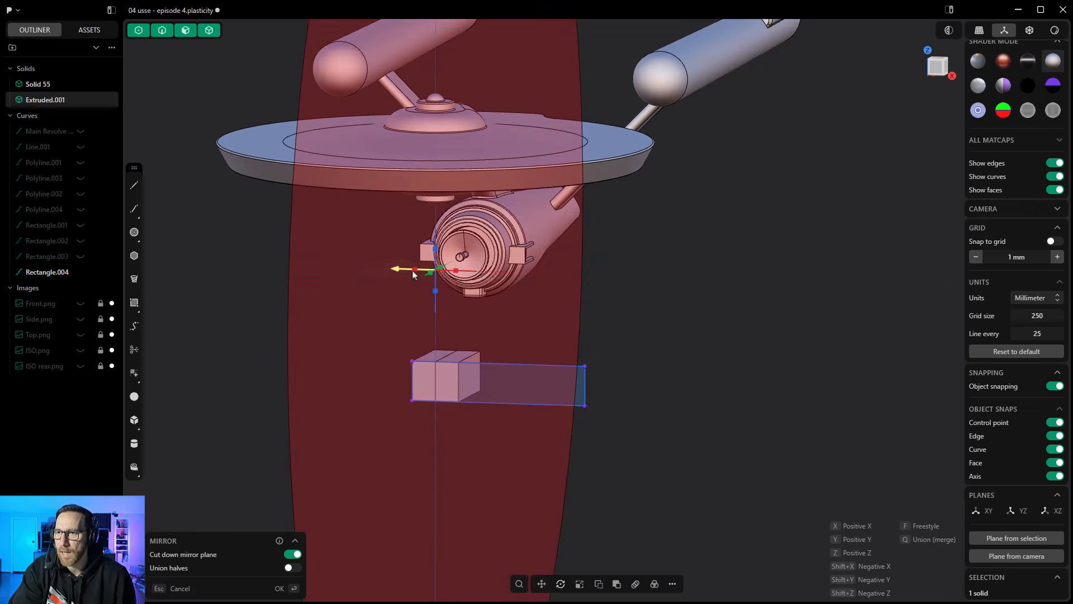
pyautogui.scroll(3, 439, 374)
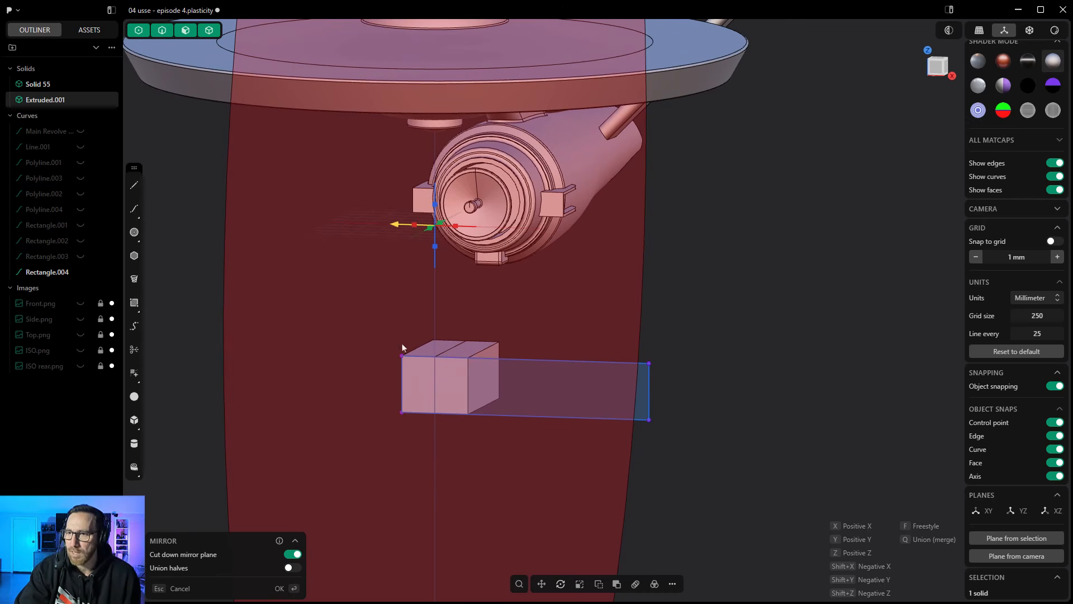
# - Preview the block's mirror with Union halves toggled and Cut down mirror plane off, and cancel the mirror
pyautogui.click(295, 568)
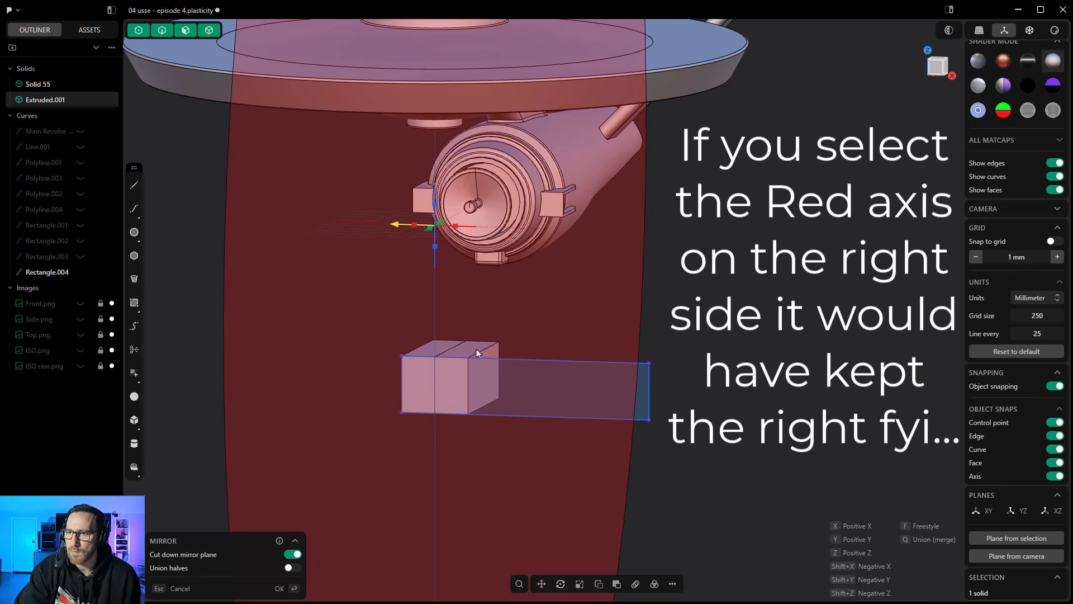
pyautogui.click(297, 568)
pyautogui.click(291, 555)
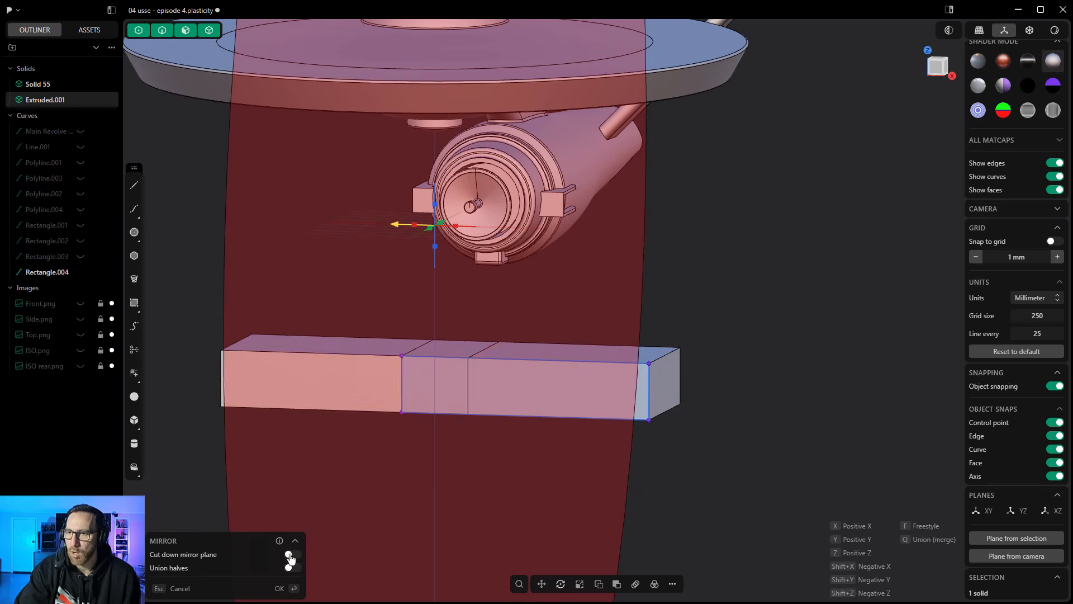
pyautogui.scroll(-3, 609, 398)
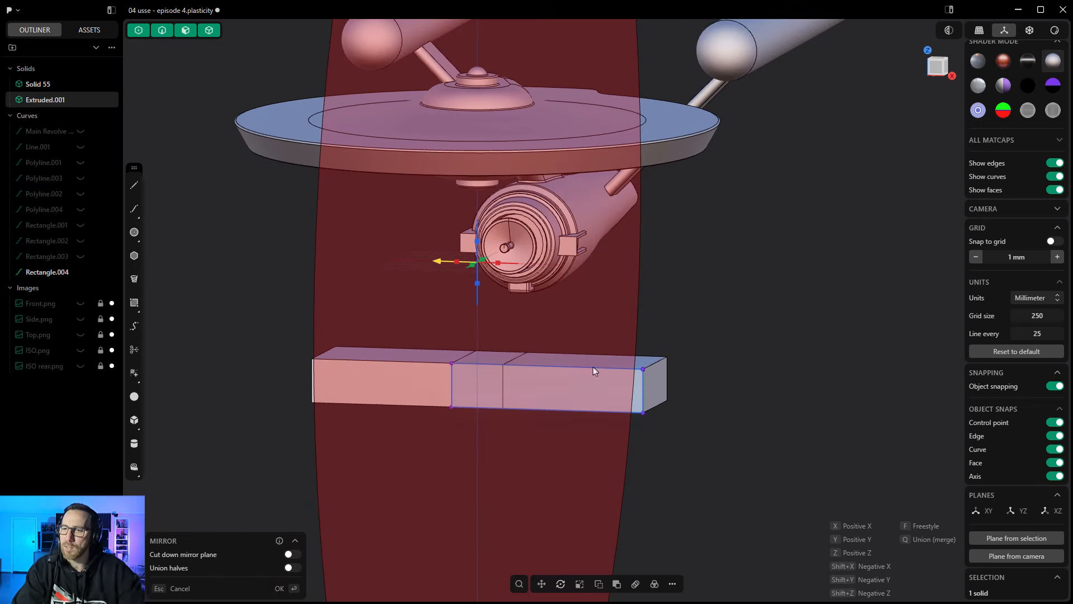
pyautogui.press('Escape')
pyautogui.click(705, 391)
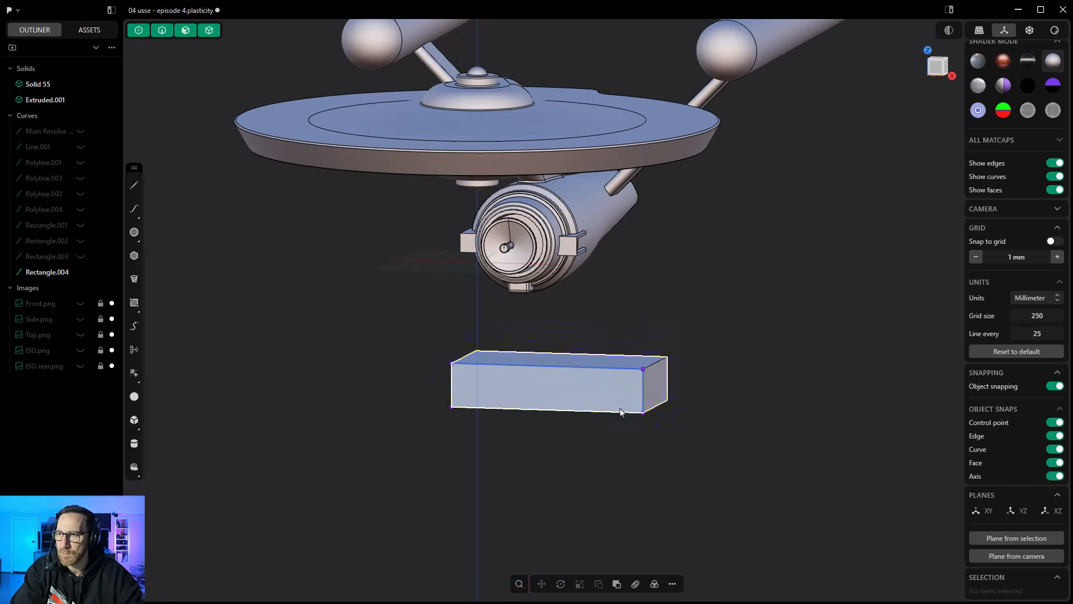
# - Delete the test block below the hull and the rectangle it was extruded from
pyautogui.click(63, 101)
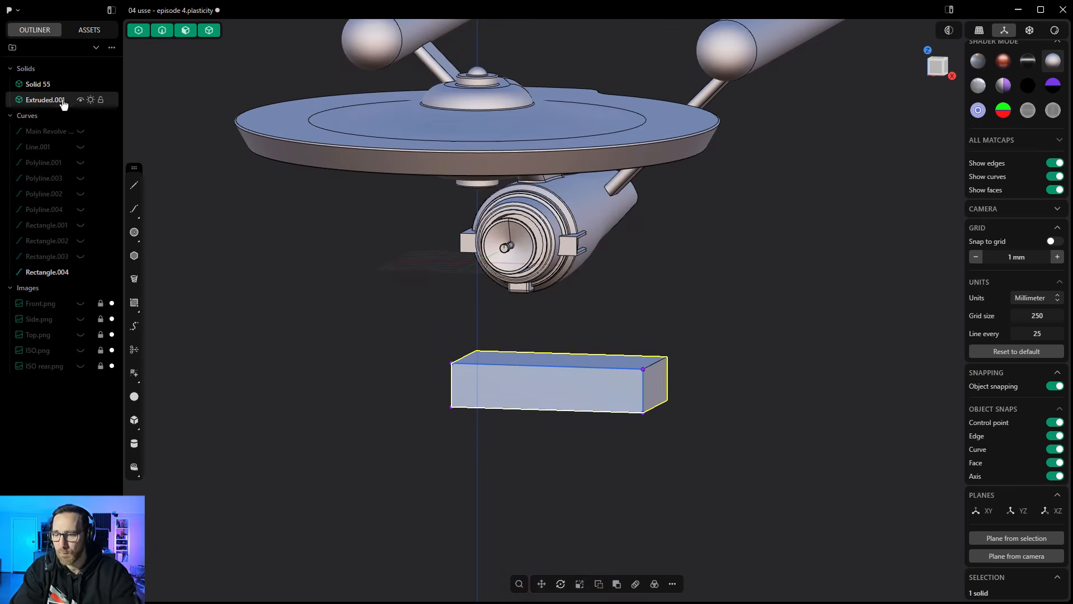
pyautogui.press('Delete')
pyautogui.click(62, 257)
pyautogui.press('Delete')
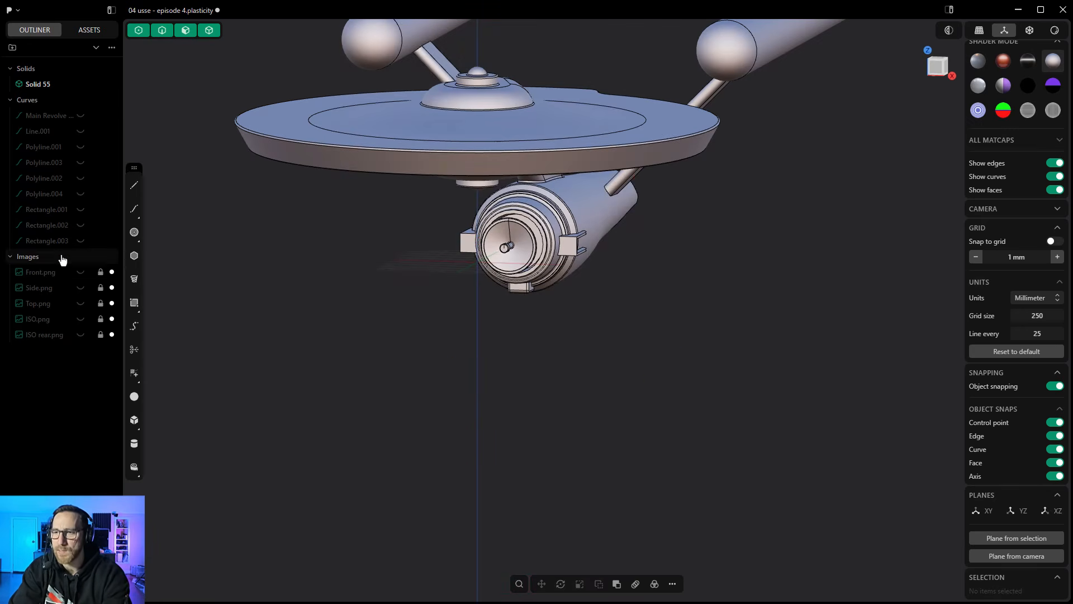
# - Offset the recessed face at the rear end of the lower hull inward and push the inner face out into a raised panel
pyautogui.moveTo(313, 279); pyautogui.dragTo(412, 312, button='middle')
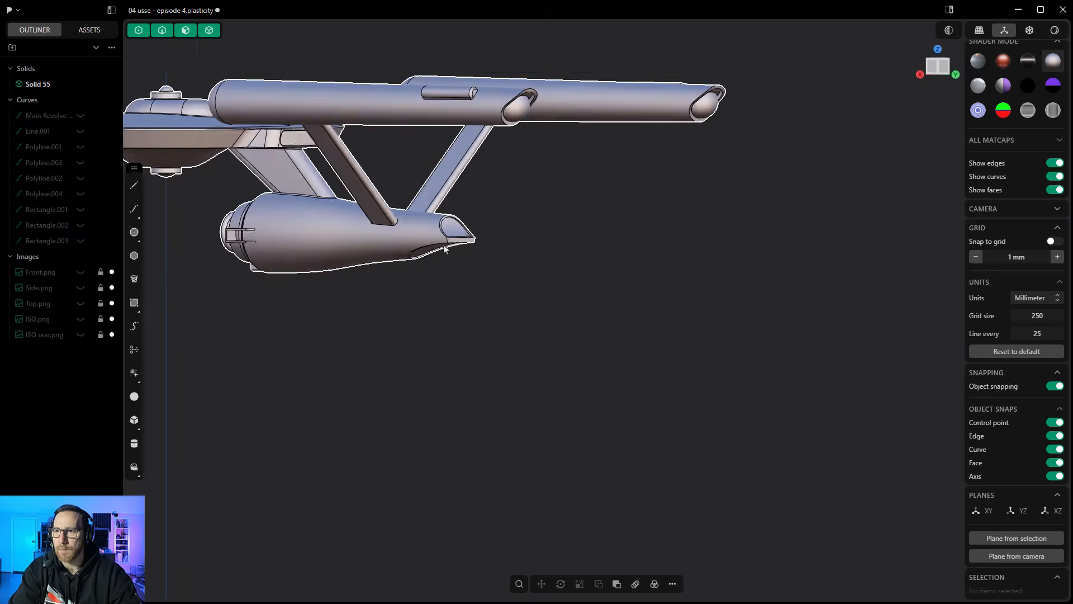
pyautogui.scroll(8, 450, 226)
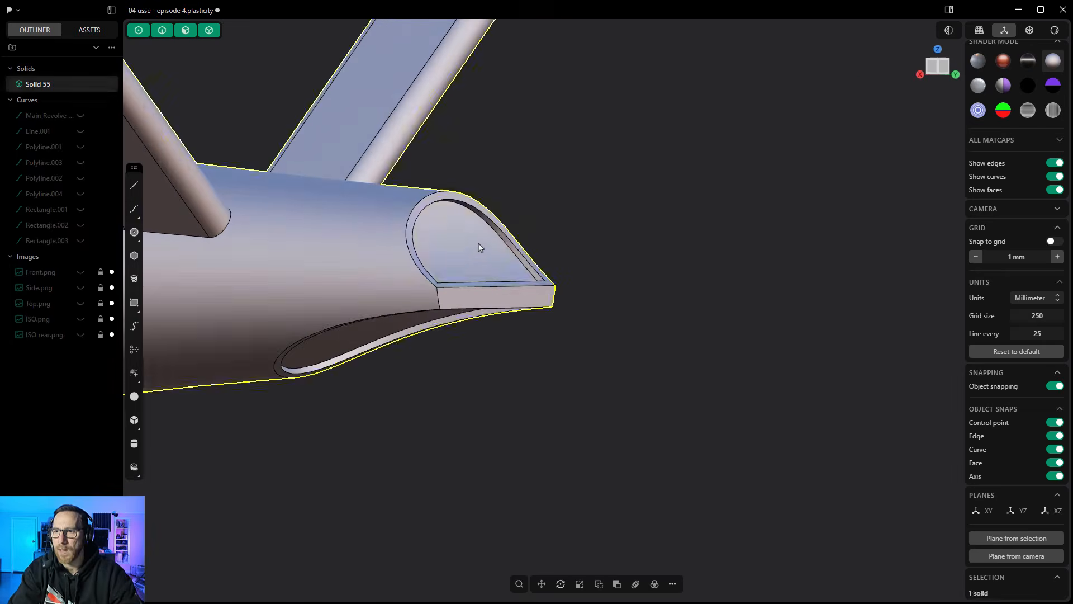
pyautogui.click(475, 246)
pyautogui.press('o')
pyautogui.moveTo(472, 247); pyautogui.dragTo(454, 256, button='middle')
pyautogui.press('o')
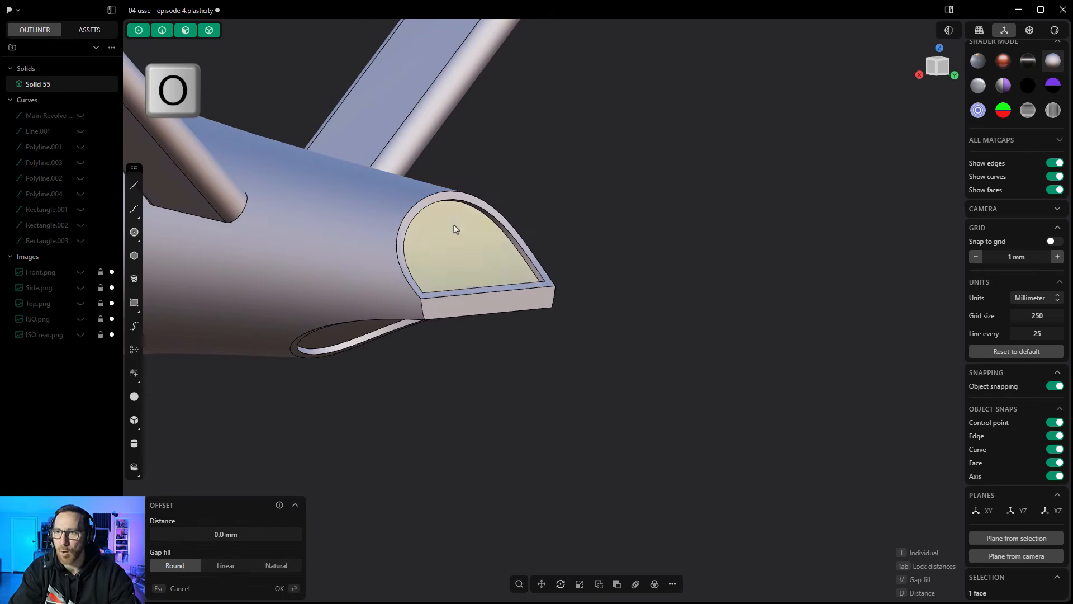
pyautogui.click(459, 218)
pyautogui.rightClick(459, 221)
pyautogui.press('o')
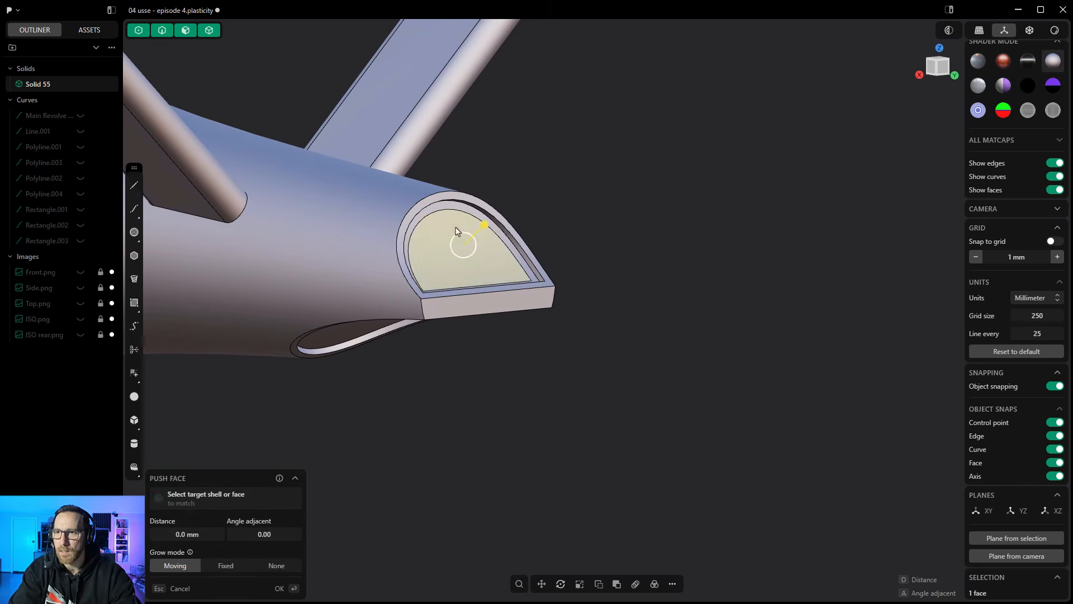
pyautogui.moveTo(485, 230); pyautogui.dragTo(593, 241)
pyautogui.rightClick(592, 240)
# - Fillet the raised rear panel's two lower corner edges by 5.83 mm and round the outline of its outer face
pyautogui.scroll(5, 429, 276)
pyautogui.click(425, 288)
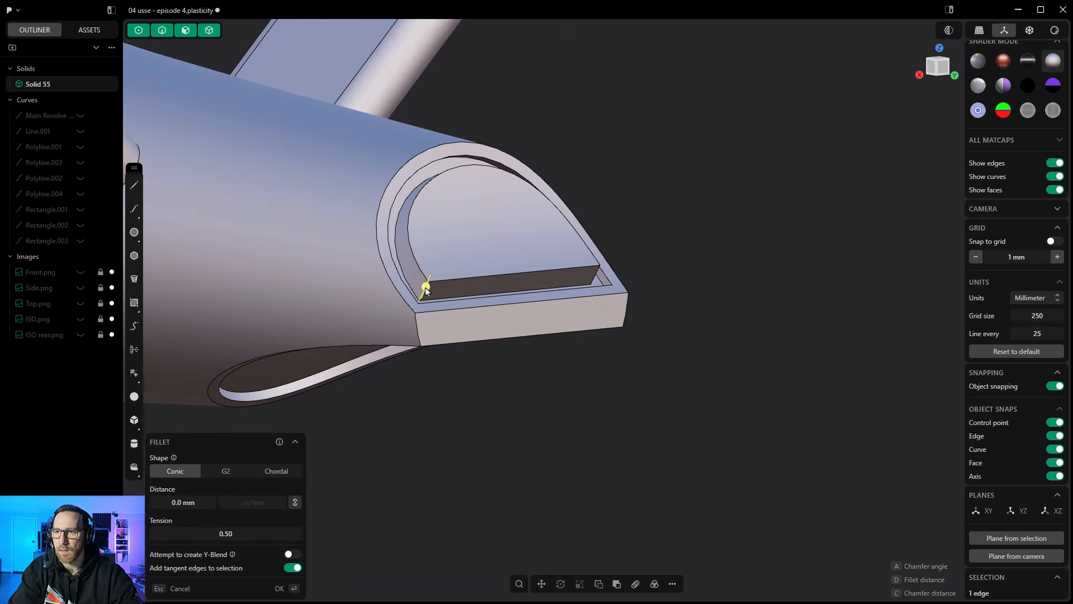
pyautogui.moveTo(426, 289); pyautogui.dragTo(599, 280)
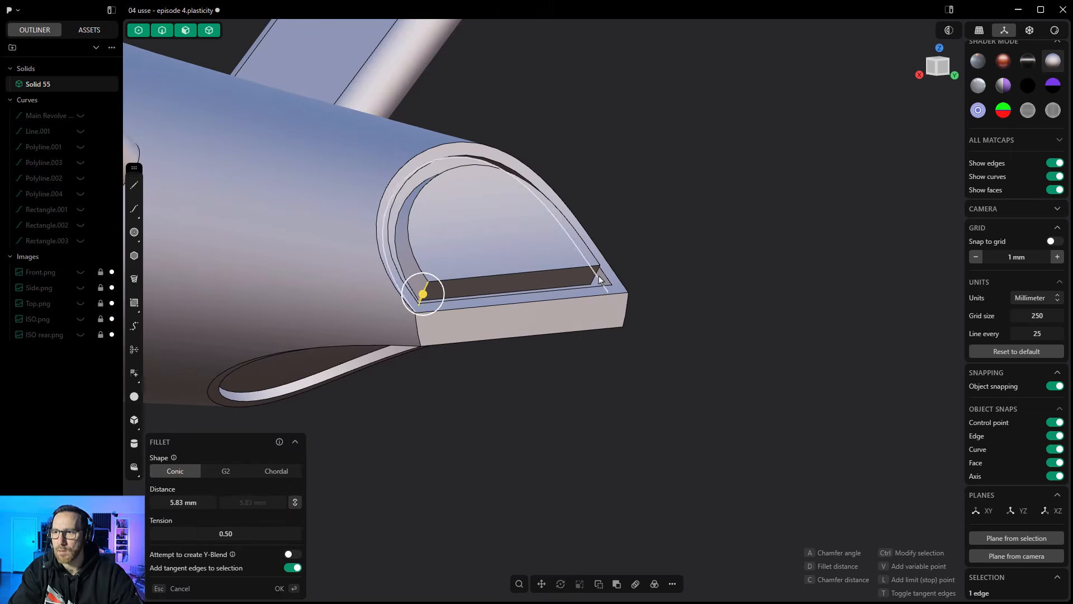
pyautogui.rightClick(674, 241)
pyautogui.click(545, 272)
pyautogui.moveTo(545, 272); pyautogui.dragTo(550, 272)
pyautogui.rightClick(640, 219)
# - Fillet the lower corners of the recess surrounding the raised rear panel by 3.58 mm
pyautogui.scroll(-5, 639, 218)
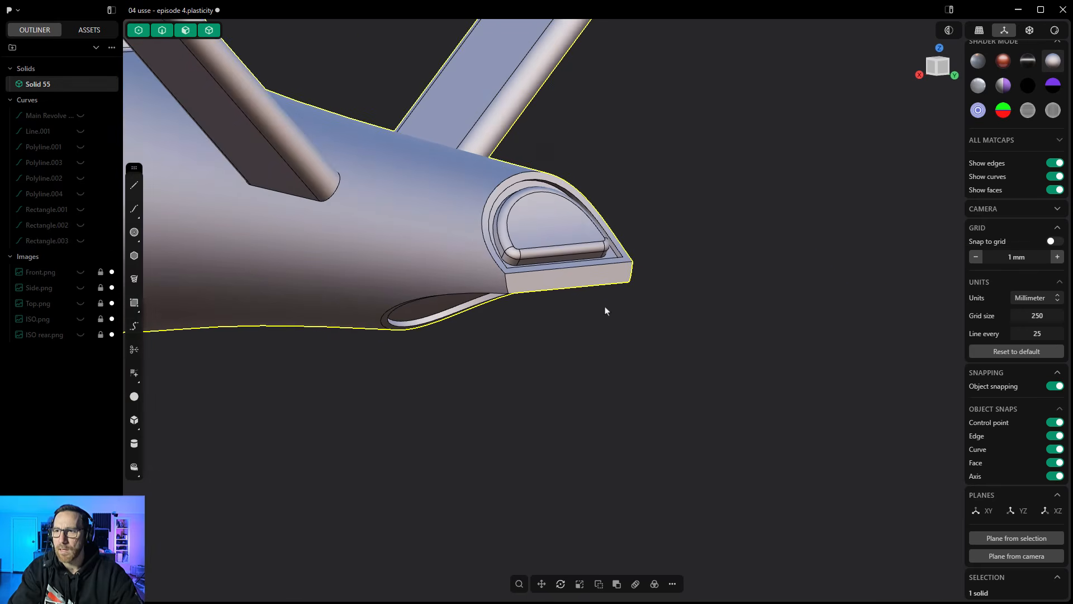
pyautogui.click(607, 311)
pyautogui.moveTo(502, 344); pyautogui.dragTo(558, 319, button='middle')
pyautogui.scroll(6, 620, 285)
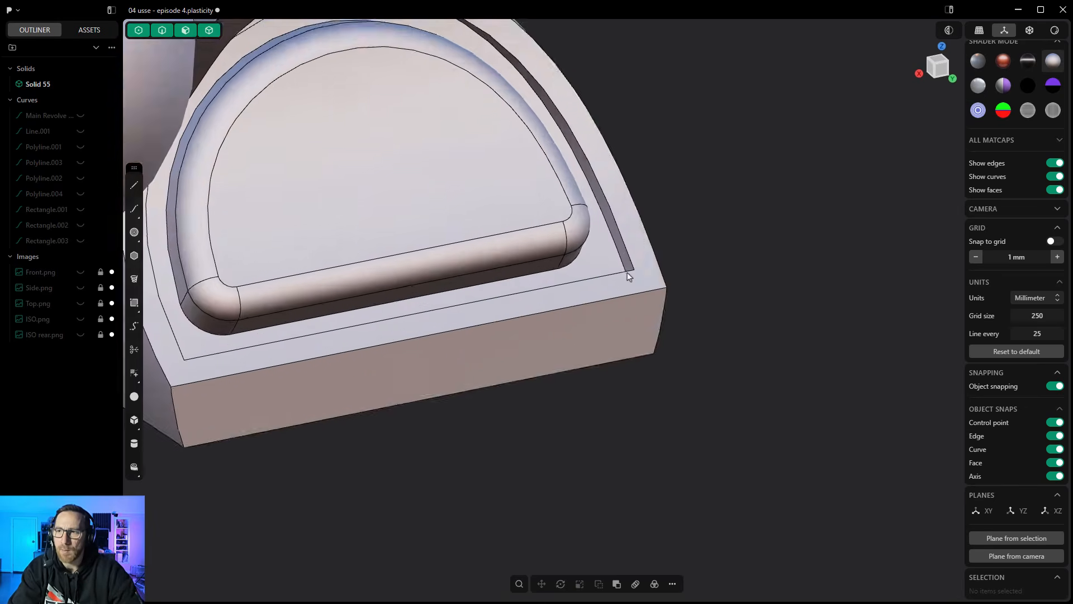
pyautogui.moveTo(629, 276)
pyautogui.mouseDown(button='middle')
pyautogui.moveTo(622, 300)
pyautogui.moveTo(632, 268)
pyautogui.moveTo(652, 254)
pyautogui.moveTo(633, 266)
pyautogui.mouseUp(button='middle')
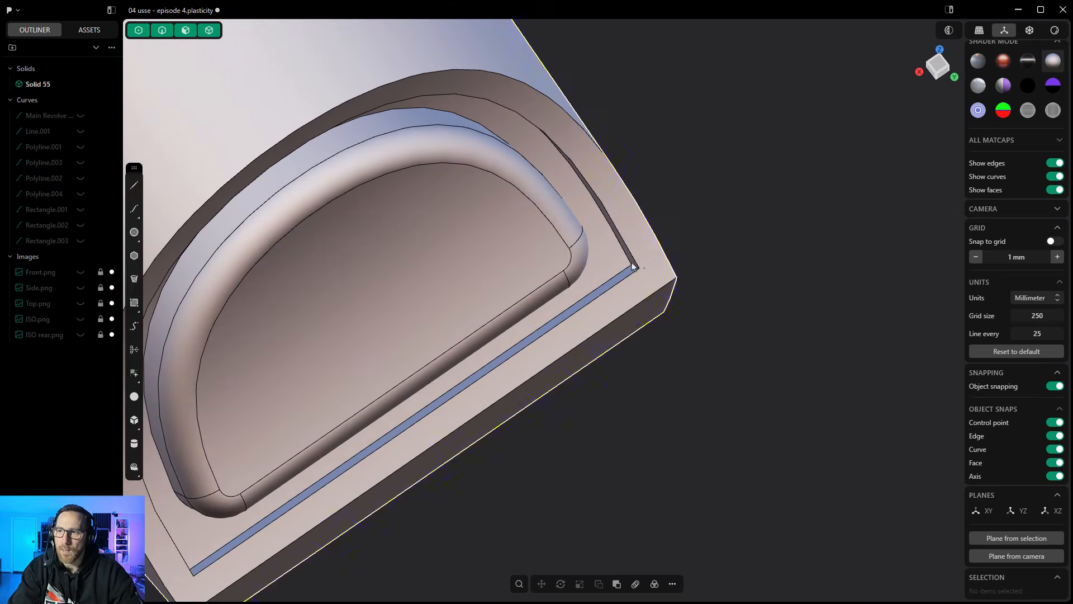
pyautogui.click(634, 267)
pyautogui.press('f')
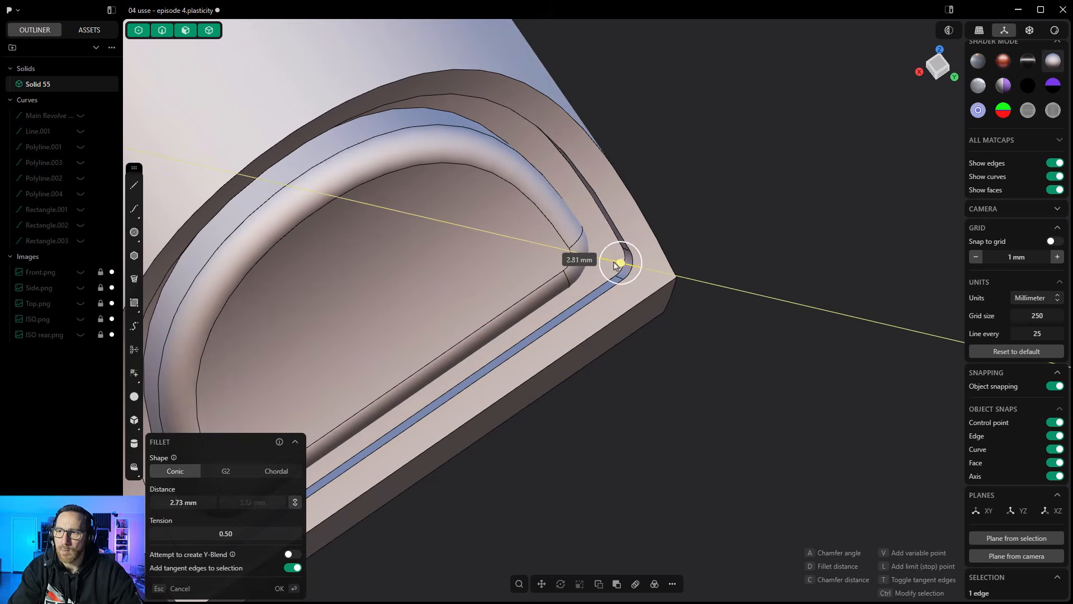
pyautogui.moveTo(615, 266); pyautogui.dragTo(609, 264)
pyautogui.scroll(-3, 679, 213)
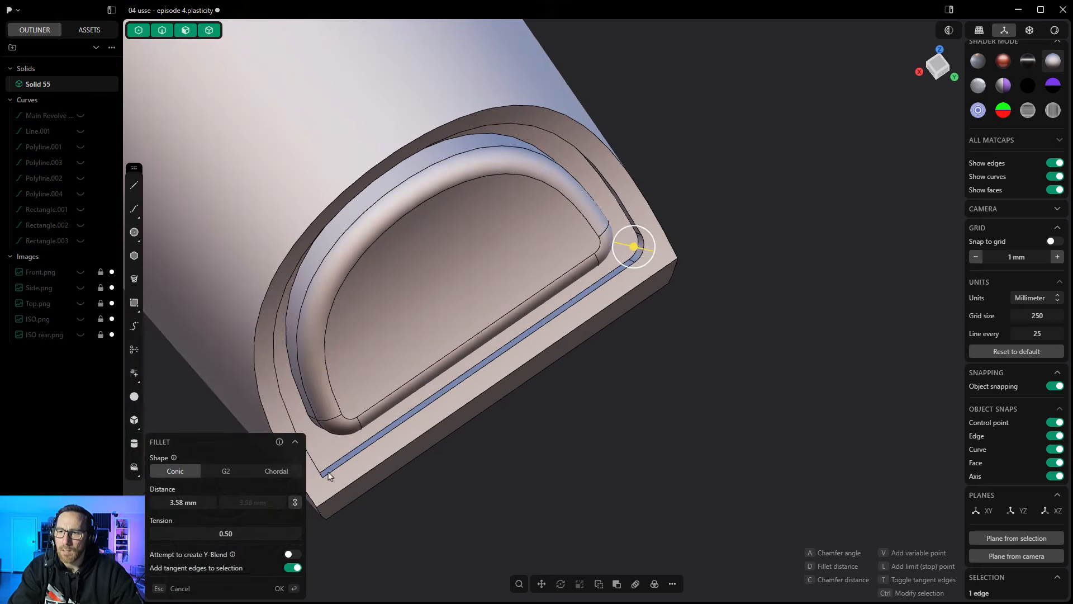
pyautogui.moveTo(328, 475); pyautogui.dragTo(444, 312, button='middle')
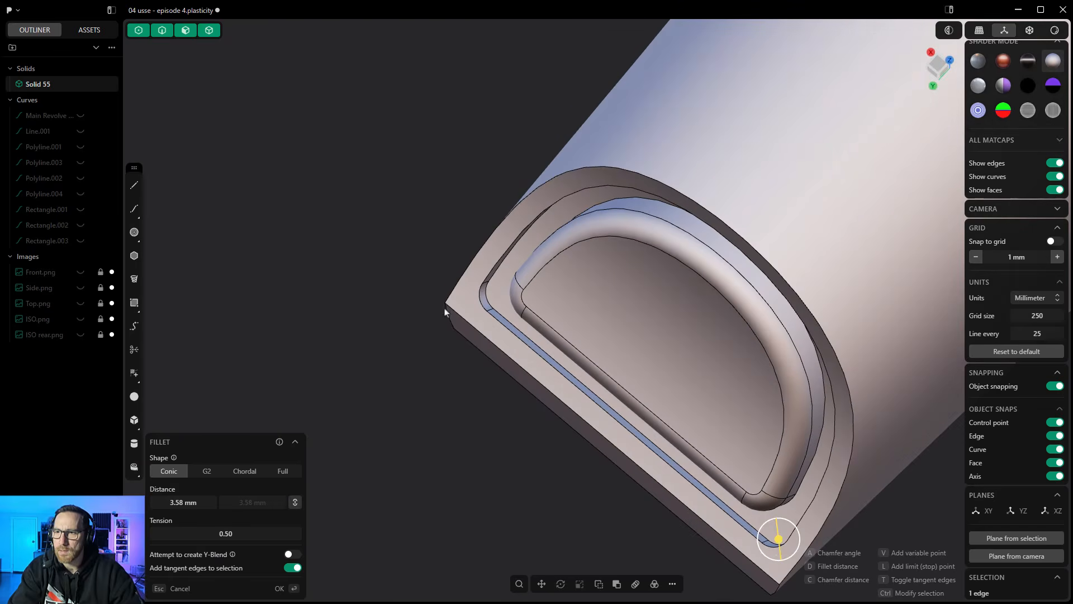
pyautogui.press('Return')
# - Examine the rear of the lower hull and the side face of the nacelle pylon, and deselect the ship
pyautogui.scroll(-4, 365, 222)
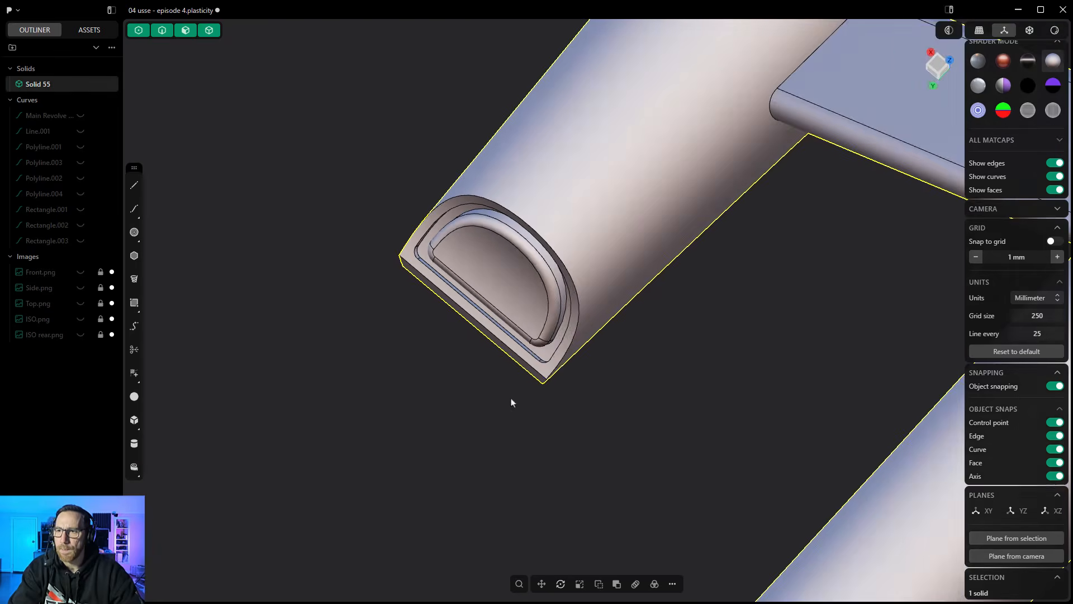
pyautogui.moveTo(511, 402); pyautogui.dragTo(707, 293, button='middle')
pyautogui.scroll(-6, 711, 299)
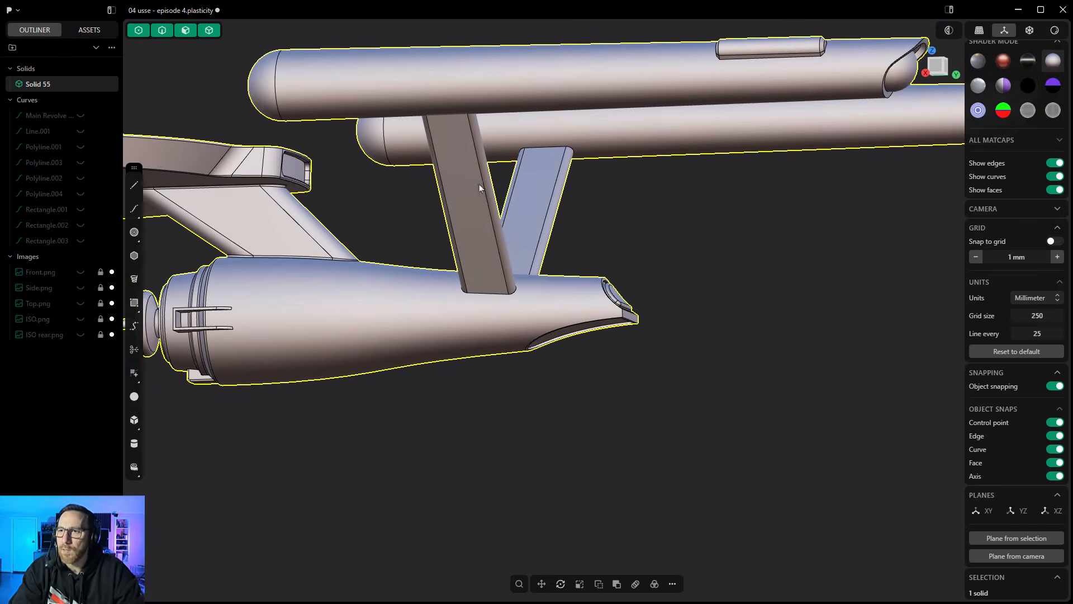
pyautogui.moveTo(461, 215); pyautogui.dragTo(484, 157, button='middle')
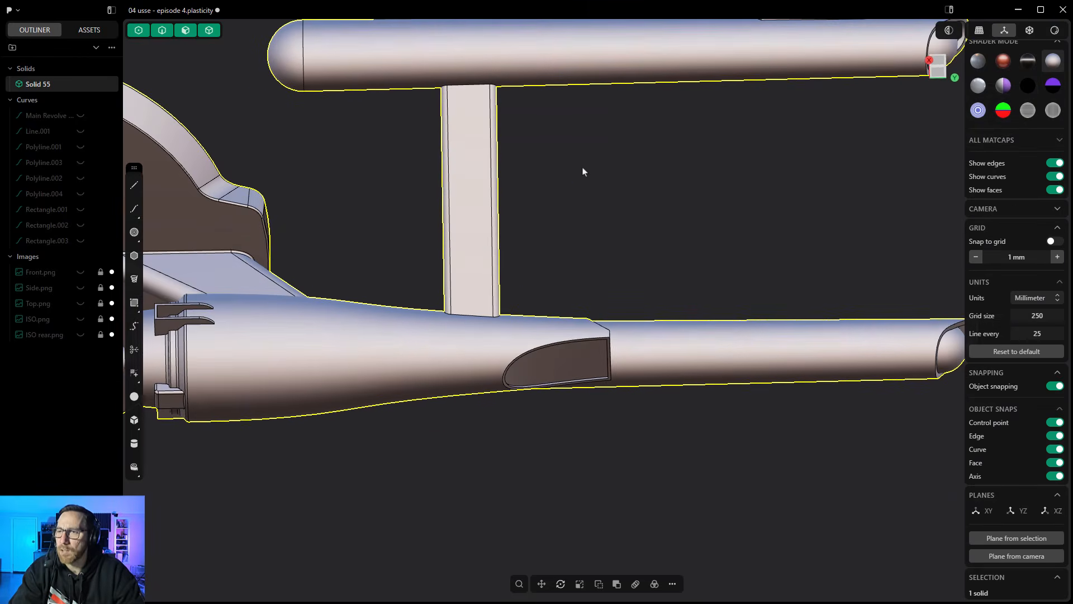
pyautogui.moveTo(582, 172); pyautogui.dragTo(615, 287, button='middle')
pyautogui.scroll(3, 525, 254)
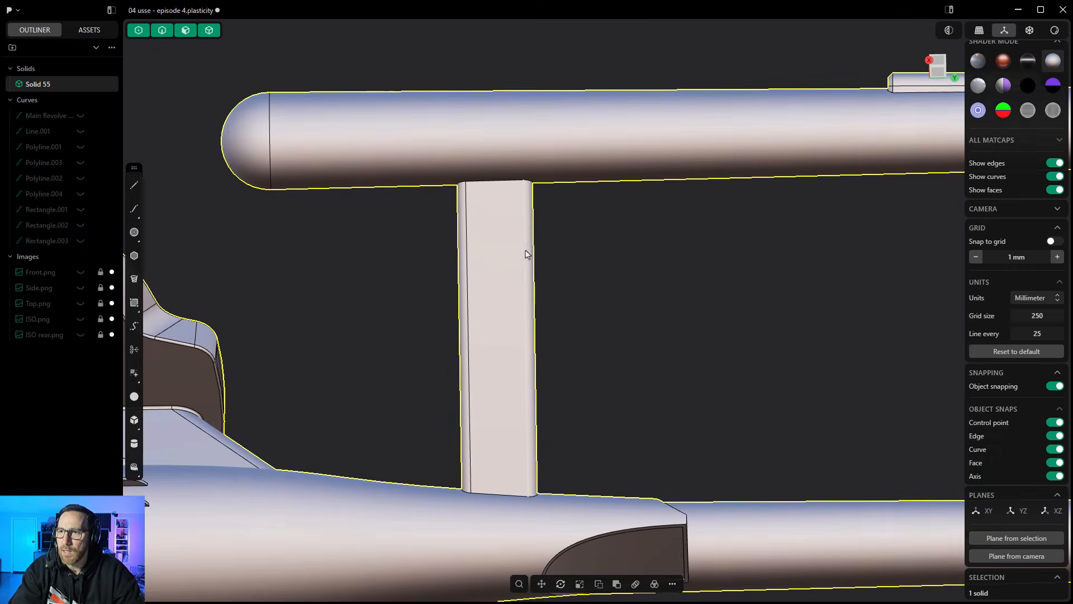
pyautogui.scroll(2, 525, 255)
pyautogui.click(579, 247)
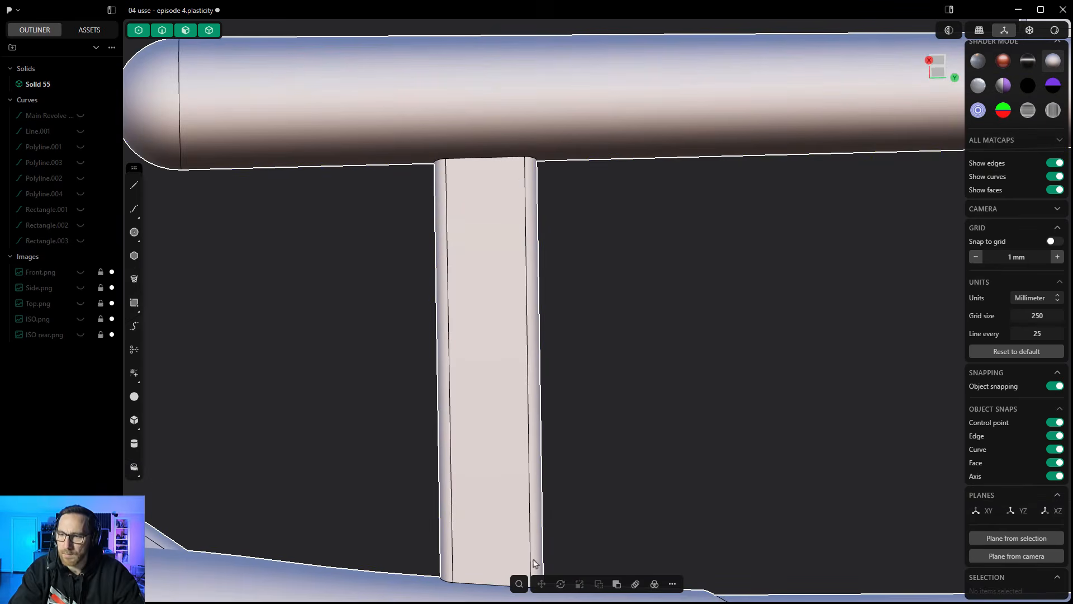
pyautogui.click(519, 583)
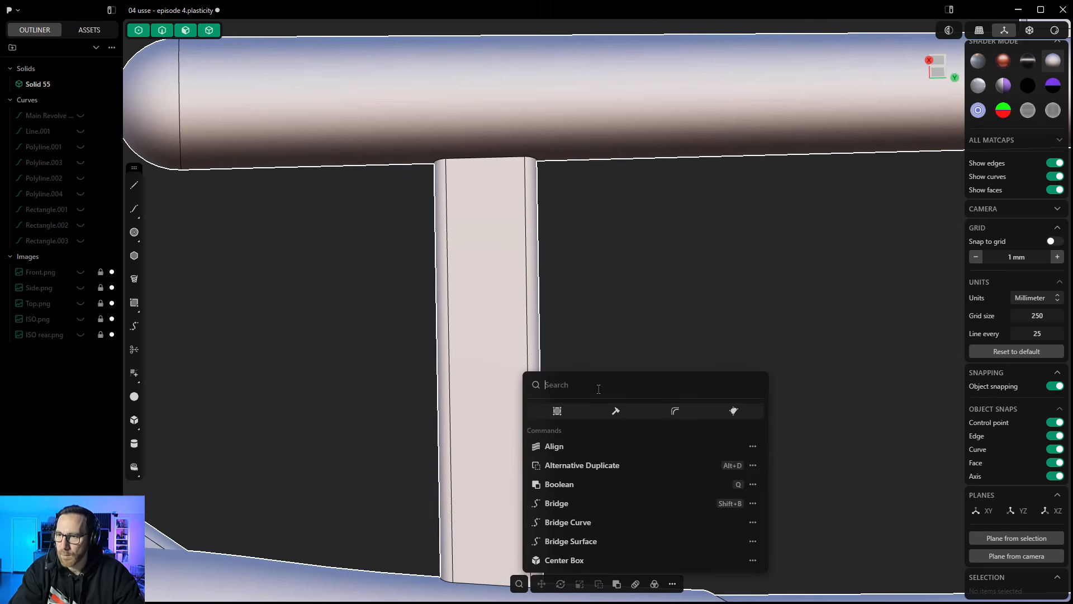
pyautogui.write('im')
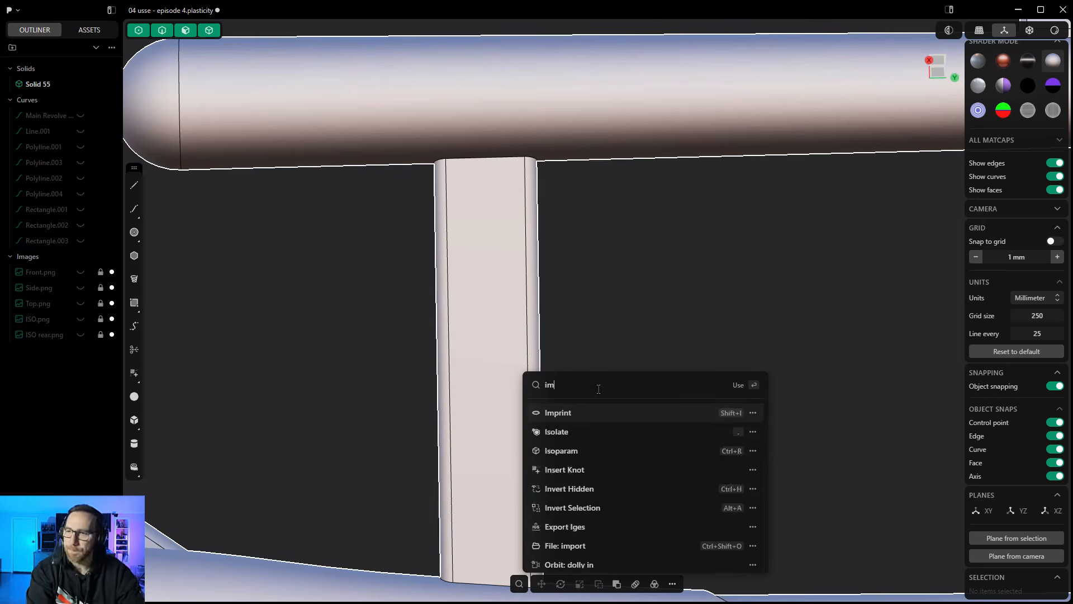
pyautogui.press('BackSpace')
pyautogui.press('BackSpace')
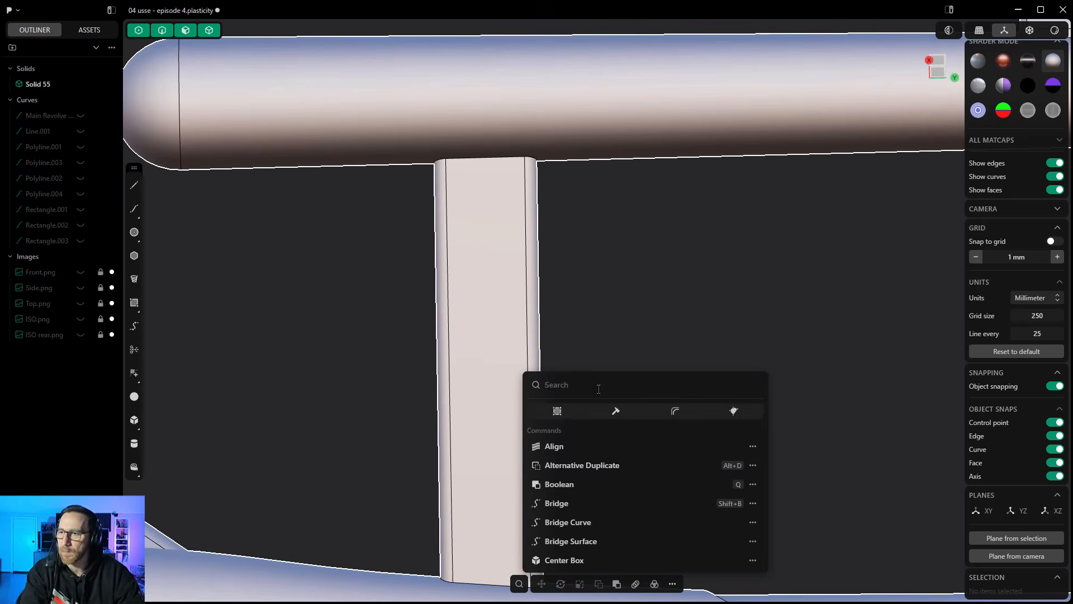
pyautogui.press('Escape')
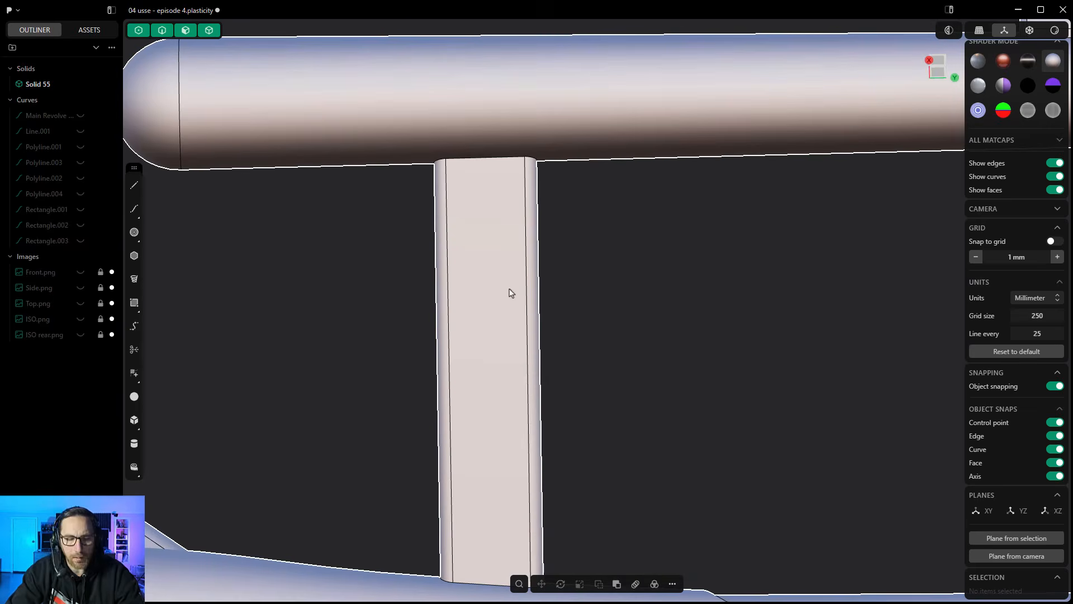
pyautogui.press('o')
pyautogui.press('Escape')
# - Preview a single Isoparam cut in the U direction across the nacelle pylon's face and cancel it
pyautogui.scroll(1, 489, 292)
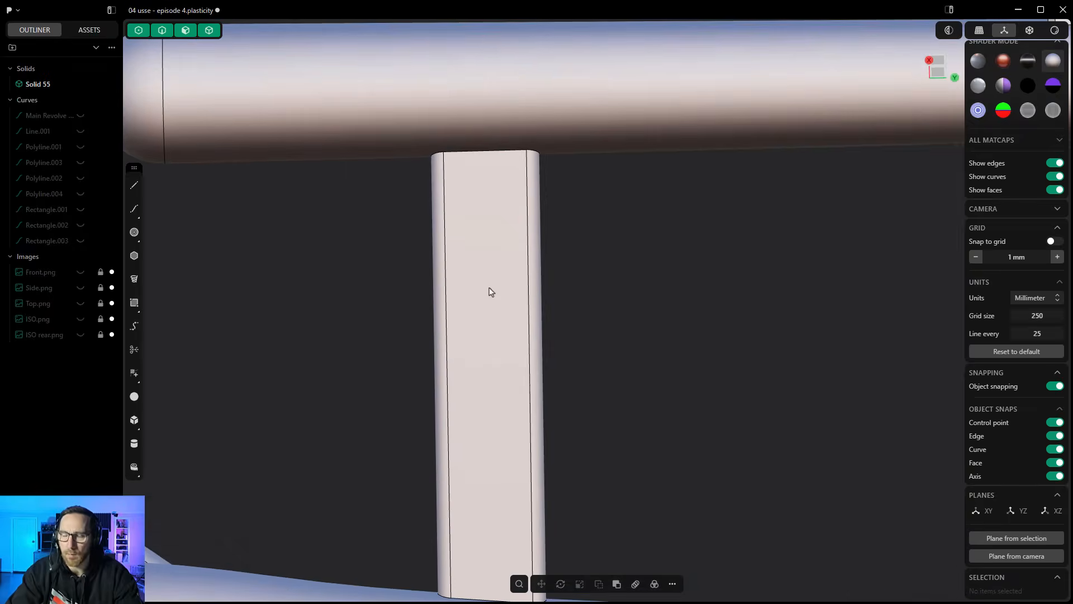
pyautogui.hotkey('ctrl', 'r')
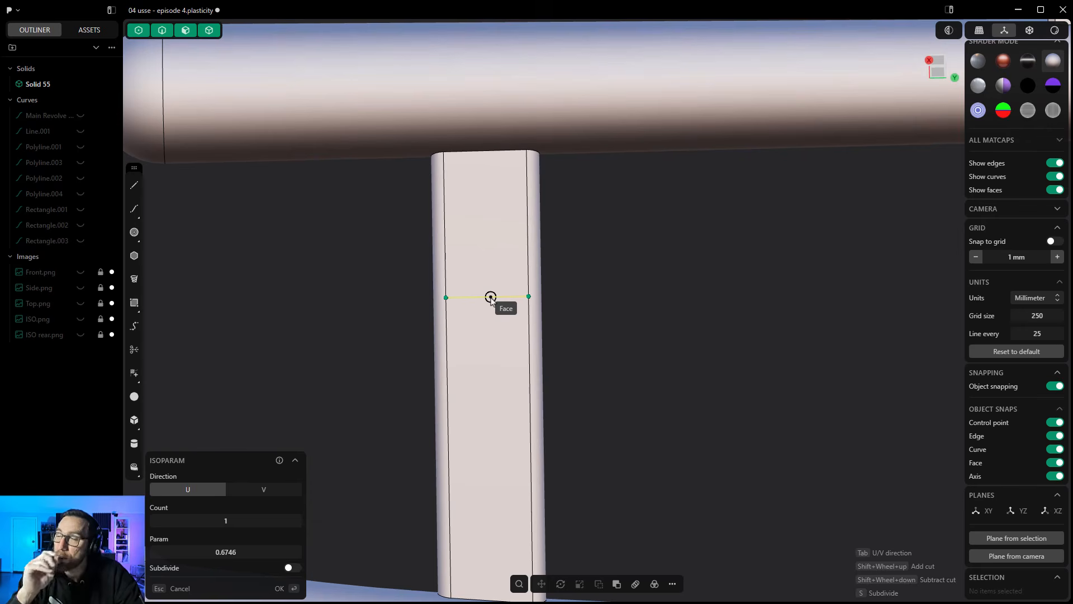
pyautogui.press('Escape')
# - Split the domed face on top of the saucer with 14 radial Isoparam cuts in the V direction
pyautogui.scroll(-10, 546, 299)
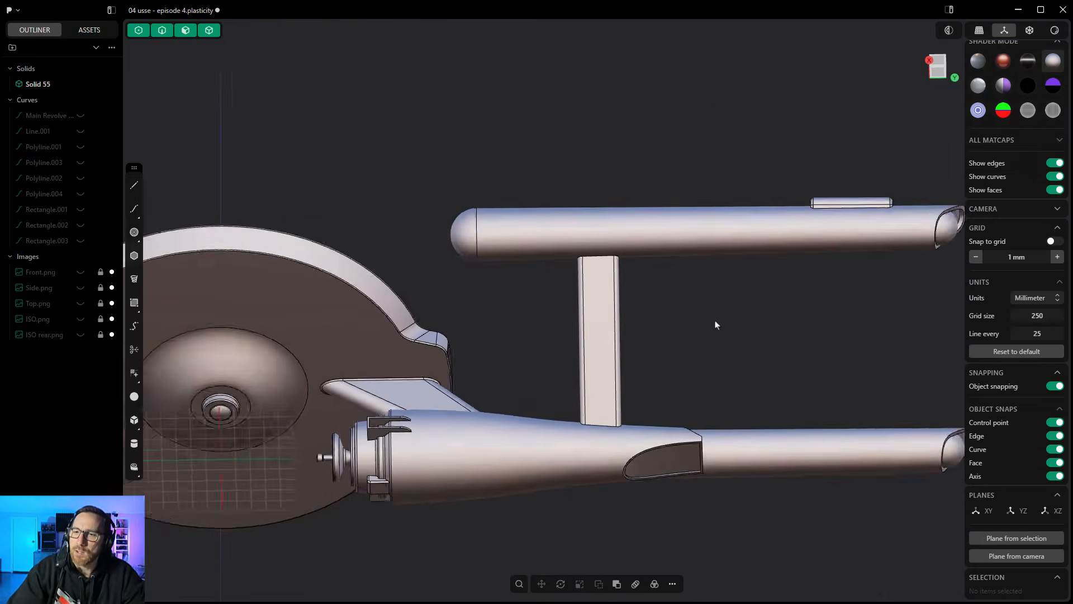
pyautogui.moveTo(552, 332); pyautogui.dragTo(525, 436, button='middle')
pyautogui.scroll(5, 463, 184)
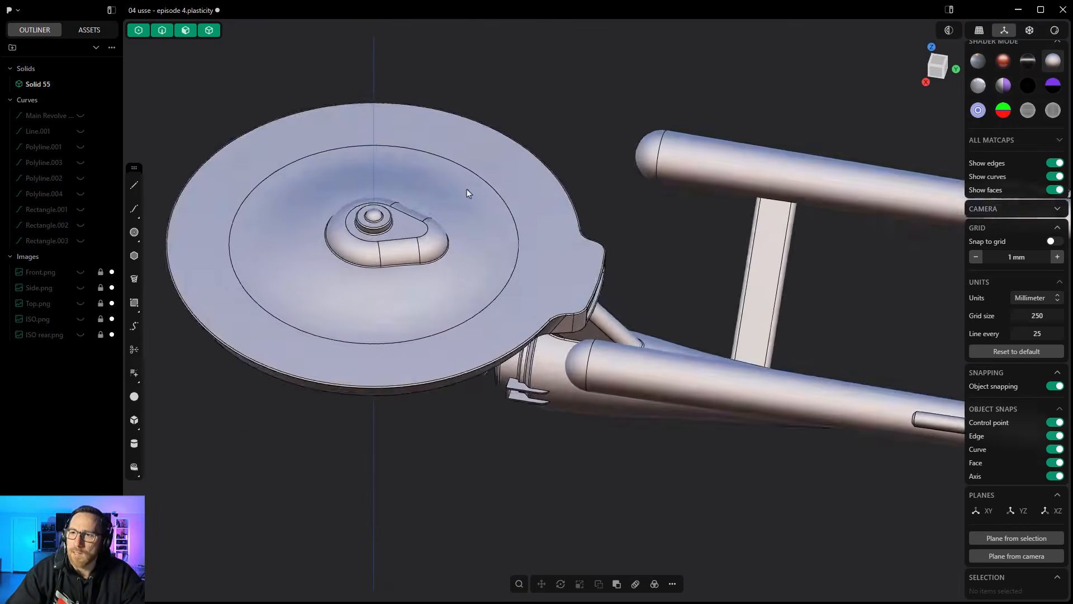
pyautogui.moveTo(471, 220); pyautogui.dragTo(472, 224, button='middle')
pyautogui.hotkey('ctrl', 'r')
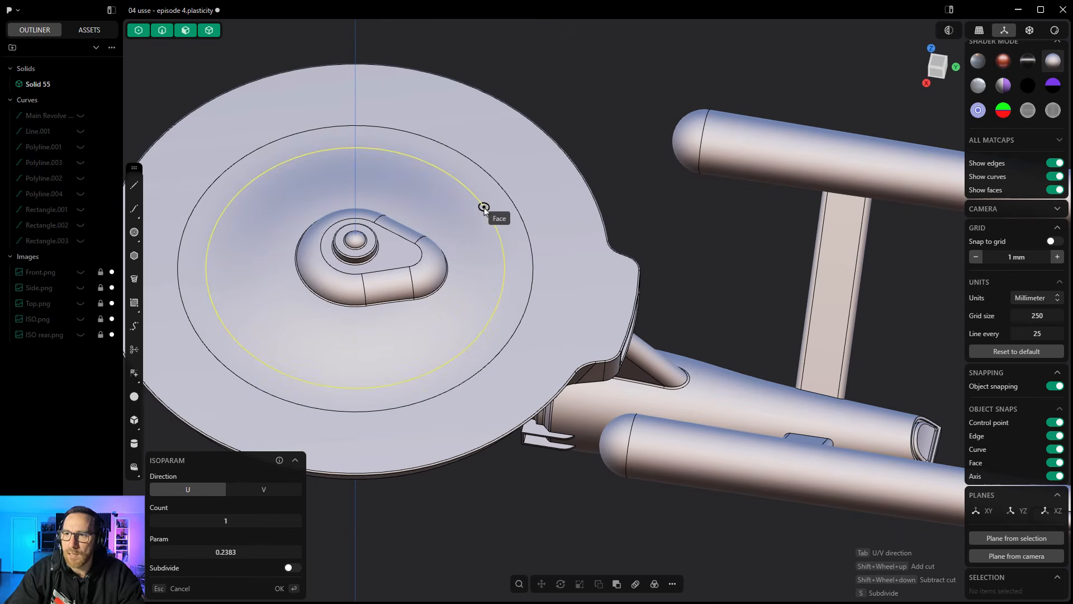
pyautogui.press('Tab')
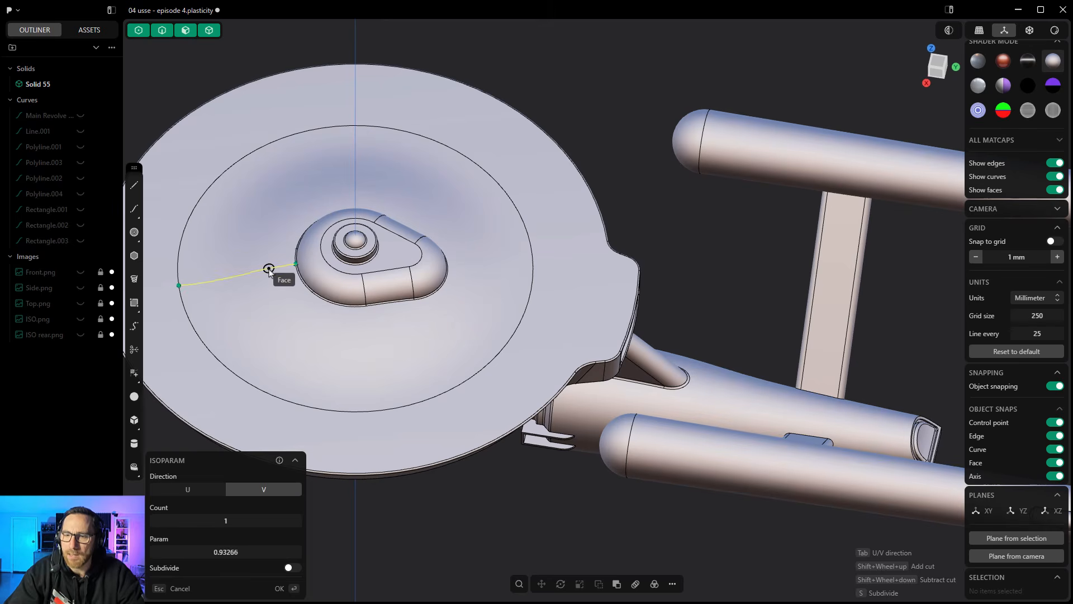
pyautogui.keyDown('shift'); pyautogui.scroll(8, 269, 268); pyautogui.keyUp('shift')
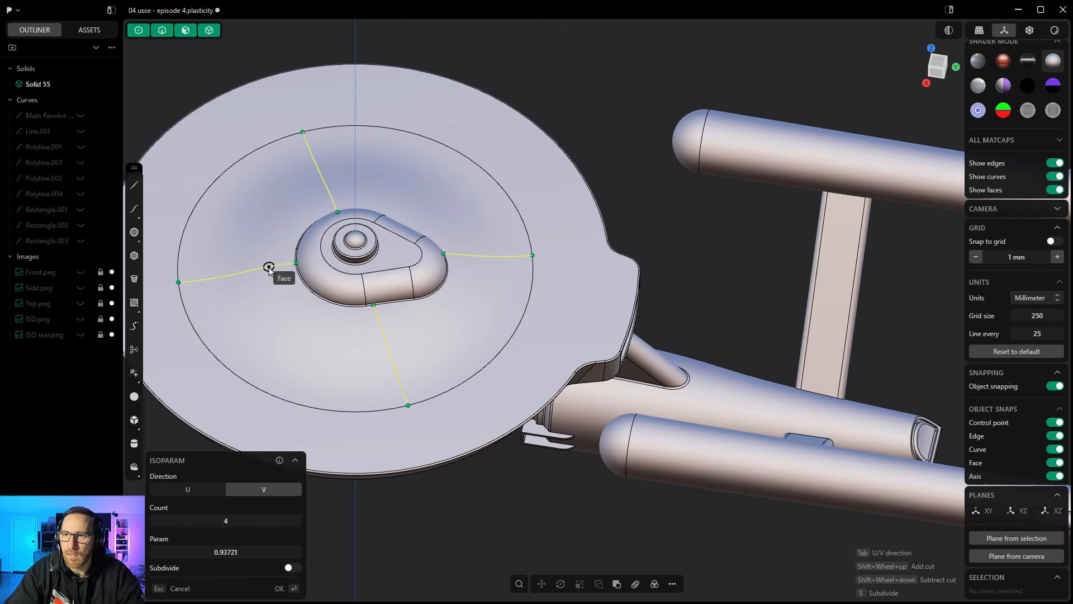
pyautogui.keyDown('shift'); pyautogui.scroll(2, 269, 267); pyautogui.keyUp('shift')
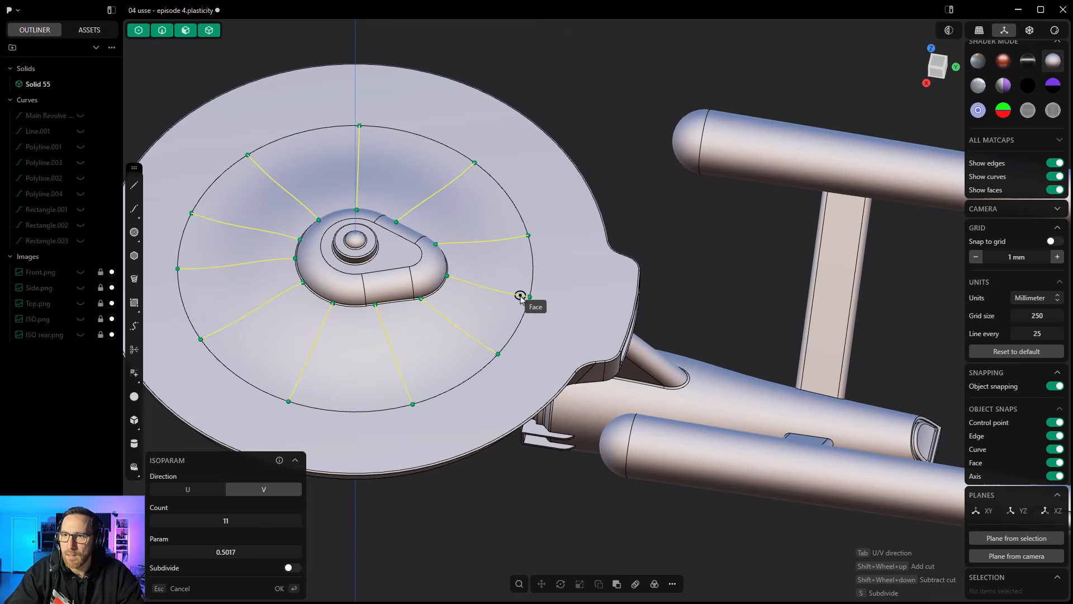
pyautogui.keyDown('shift'); pyautogui.scroll(1, 520, 296); pyautogui.keyUp('shift')
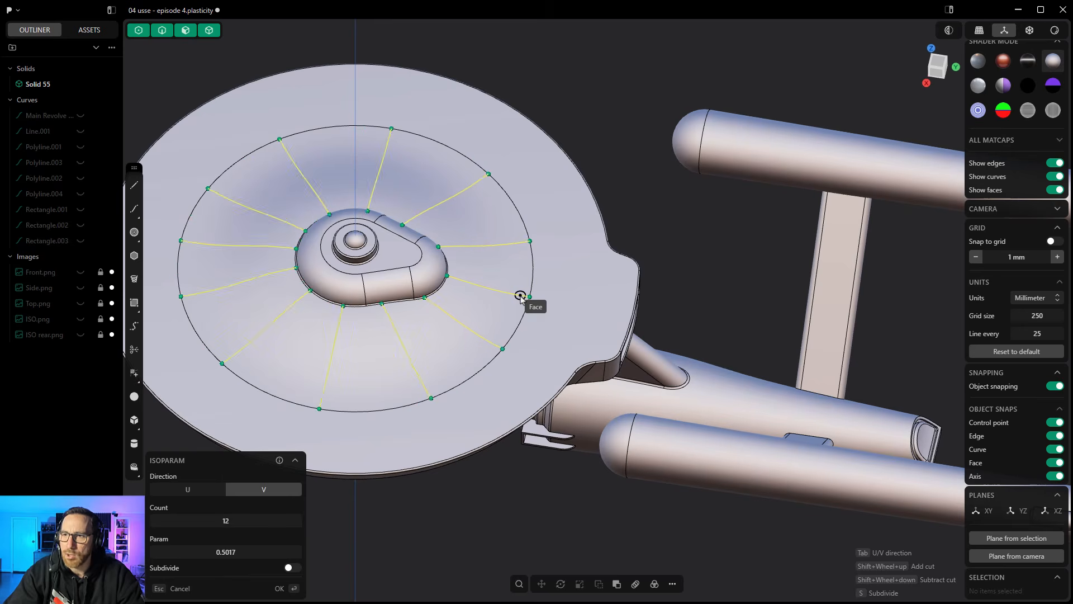
pyautogui.keyDown('shift'); pyautogui.scroll(2, 521, 296); pyautogui.keyUp('shift')
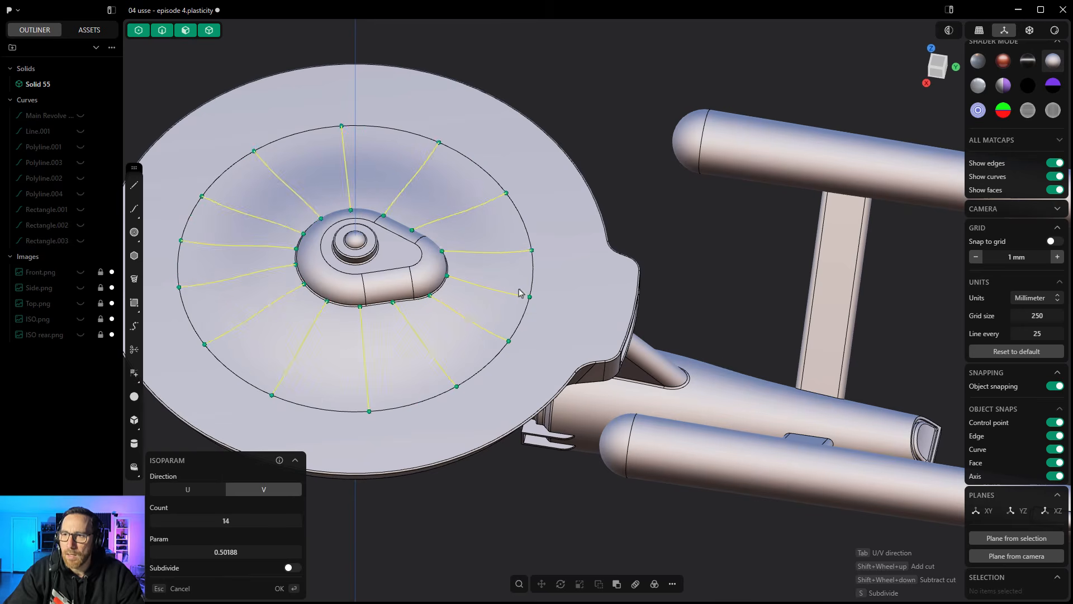
pyautogui.click(520, 292)
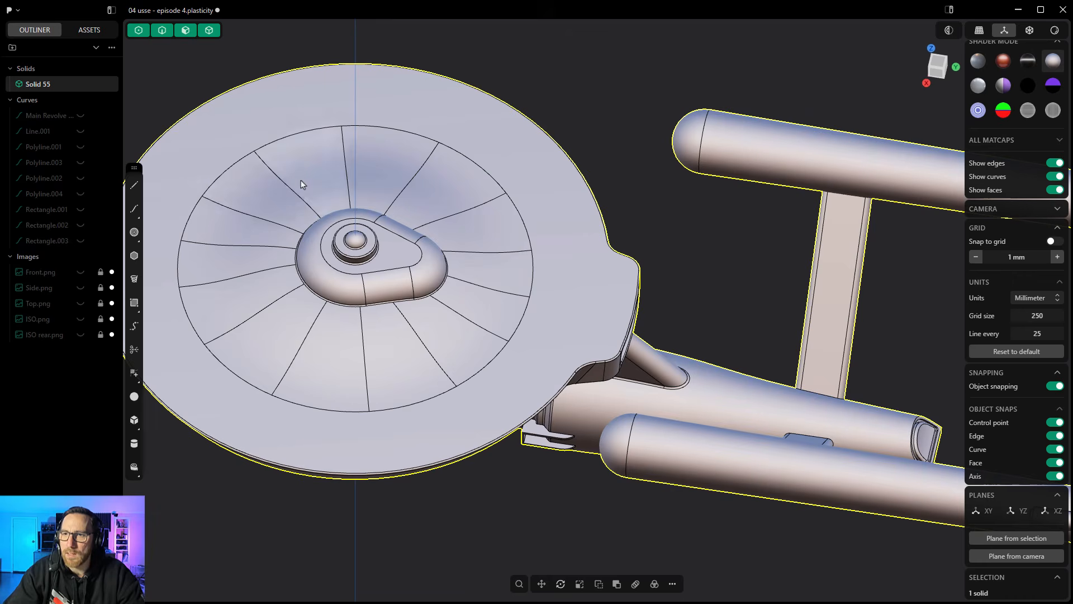
# - Try to push seven alternating segments of the saucer's upper dome by 3.11 mm
pyautogui.click(282, 199)
pyautogui.keyDown('shift'); pyautogui.click(249, 262); pyautogui.keyUp('shift')
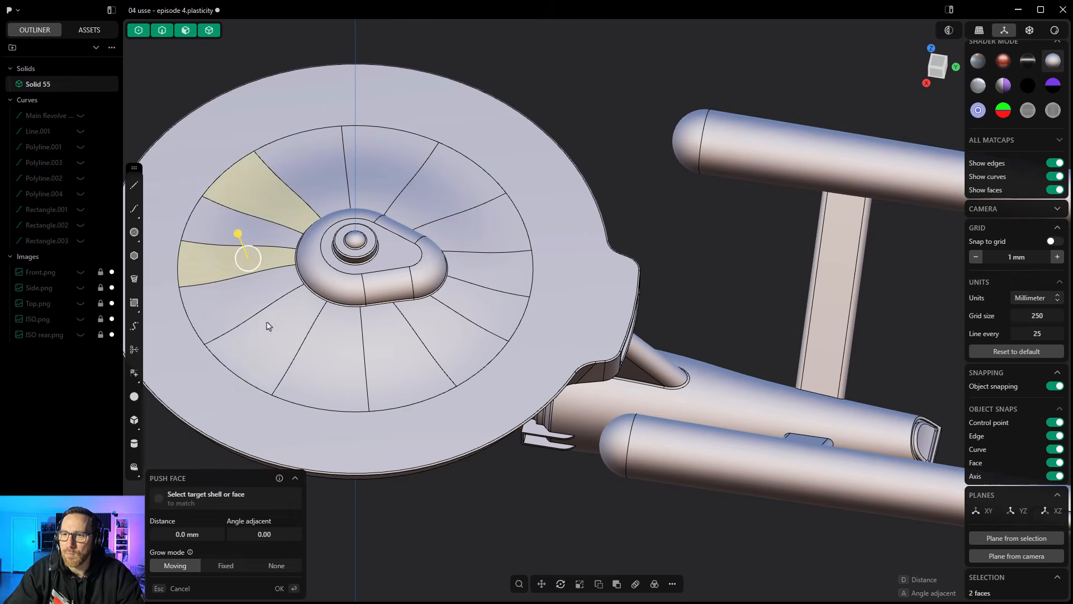
pyautogui.keyDown('shift'); pyautogui.click(274, 331); pyautogui.keyUp('shift')
pyautogui.keyDown('shift'); pyautogui.click(372, 360); pyautogui.keyUp('shift')
pyautogui.keyDown('shift'); pyautogui.click(475, 302); pyautogui.keyUp('shift')
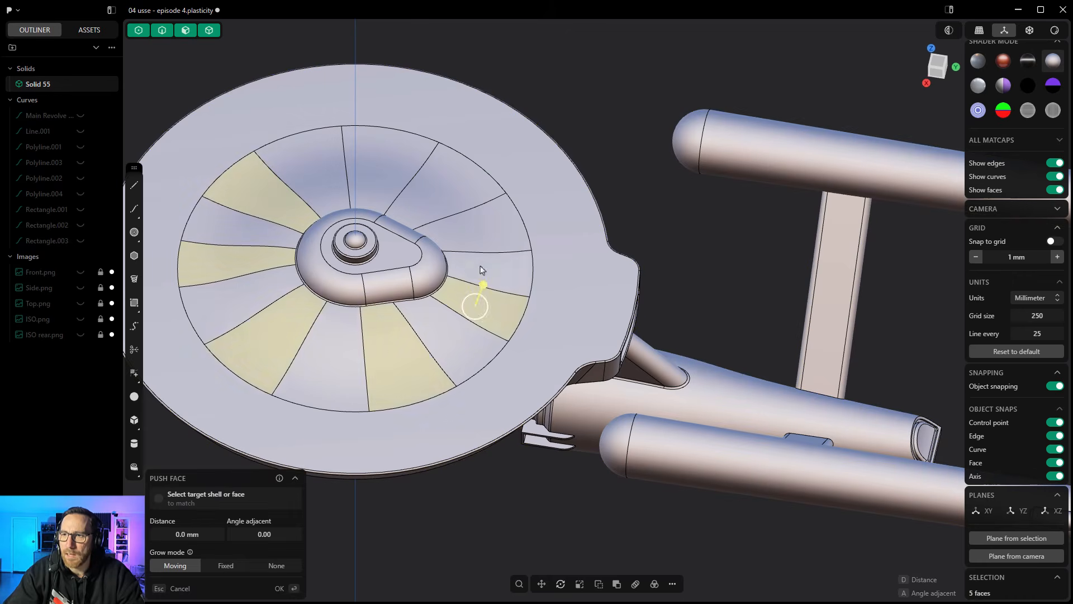
pyautogui.keyDown('shift'); pyautogui.click(477, 230); pyautogui.keyUp('shift')
pyautogui.keyDown('shift'); pyautogui.click(385, 171); pyautogui.keyUp('shift')
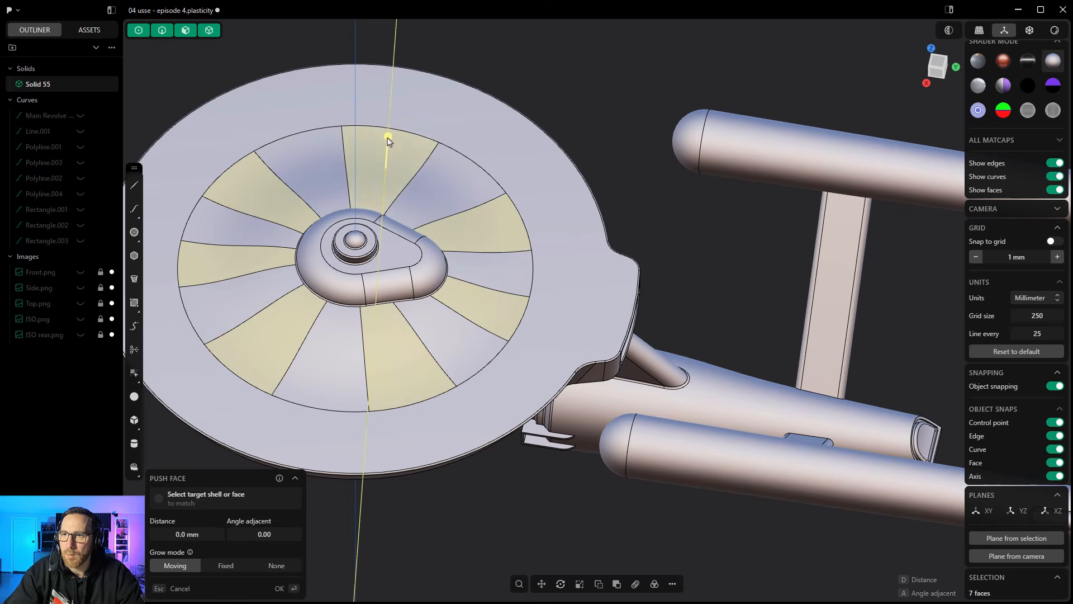
pyautogui.moveTo(388, 138); pyautogui.dragTo(390, 139)
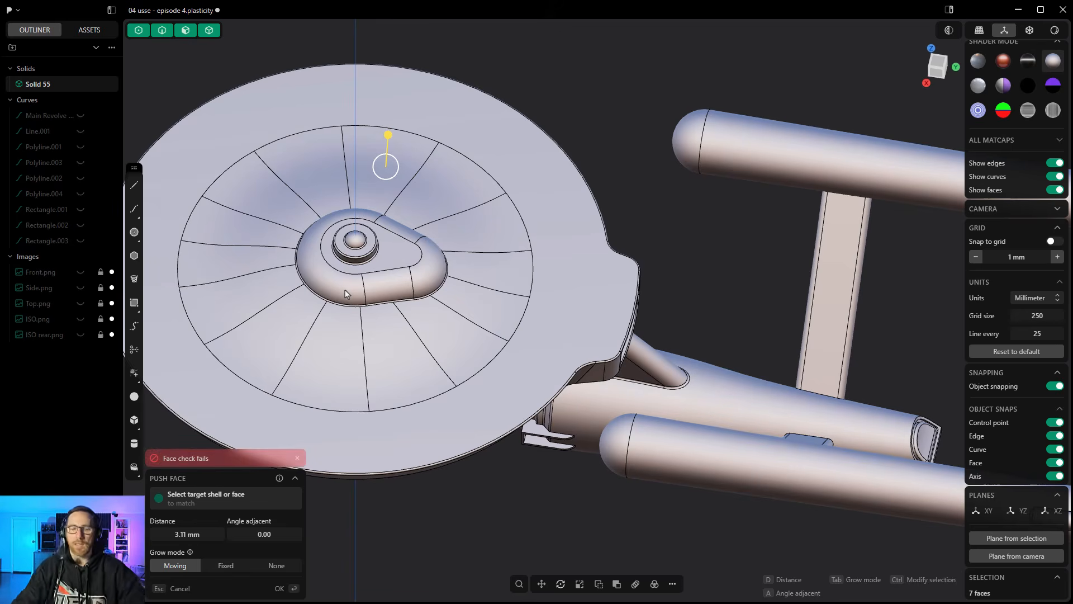
# - Cancel the face push and undo the radial cuts on the saucer's upper dome
pyautogui.press('Escape')
pyautogui.hotkey('ctrl', 'z')
pyautogui.hotkey('ctrl', 'z')
pyautogui.hotkey('ctrl', 'z')
pyautogui.hotkey('ctrl', 'z')
pyautogui.hotkey('ctrl', 'z')
pyautogui.hotkey('ctrl', 'z')
pyautogui.hotkey('ctrl', 'z')
pyautogui.hotkey('ctrl', 'z')
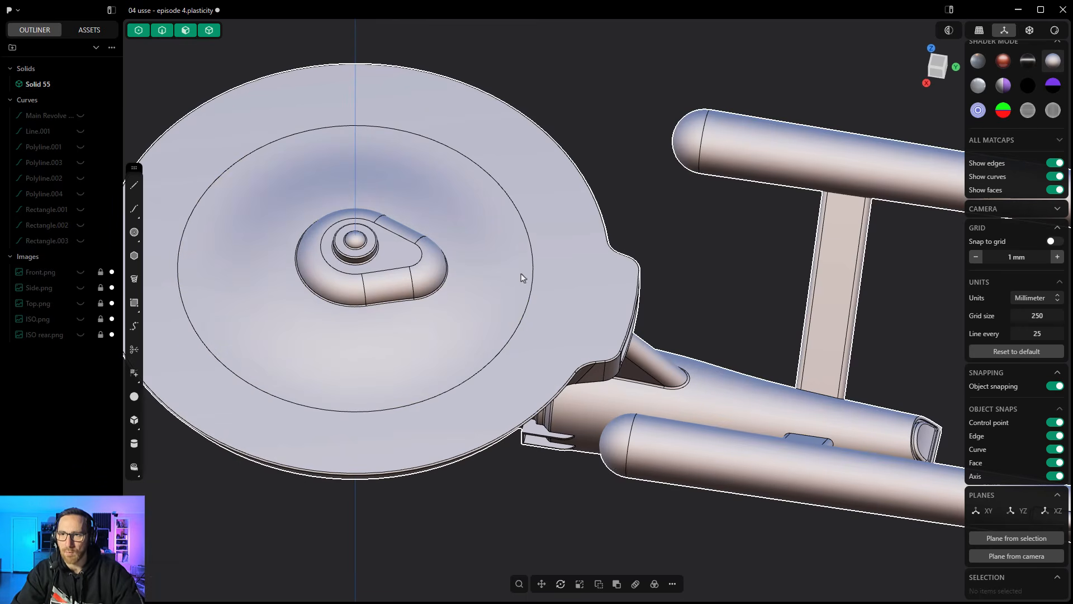
# - Preview eight Isoparam cuts on the lower hull in the U and V directions, and cancel them
pyautogui.scroll(-4, 637, 327)
pyautogui.moveTo(703, 512); pyautogui.dragTo(716, 409, button='middle')
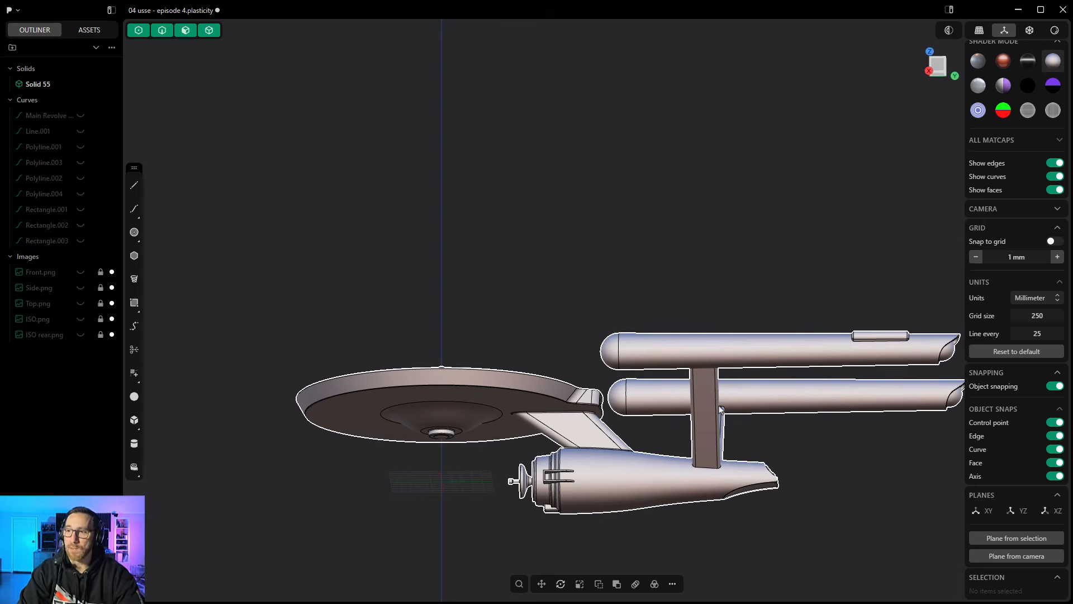
pyautogui.scroll(3, 696, 417)
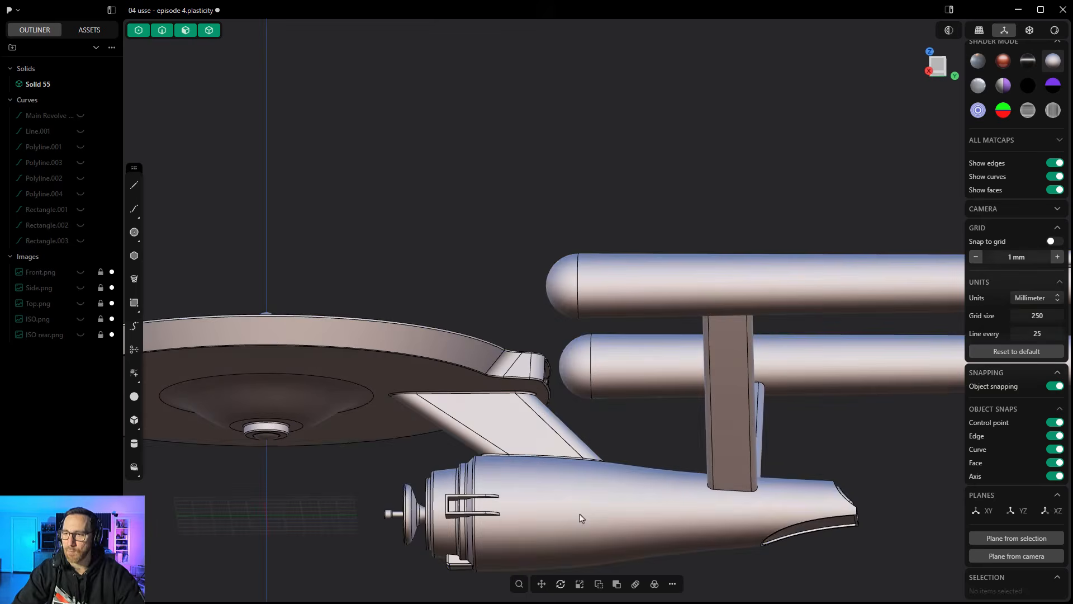
pyautogui.click(552, 507)
pyautogui.hotkey('ctrl', 'r')
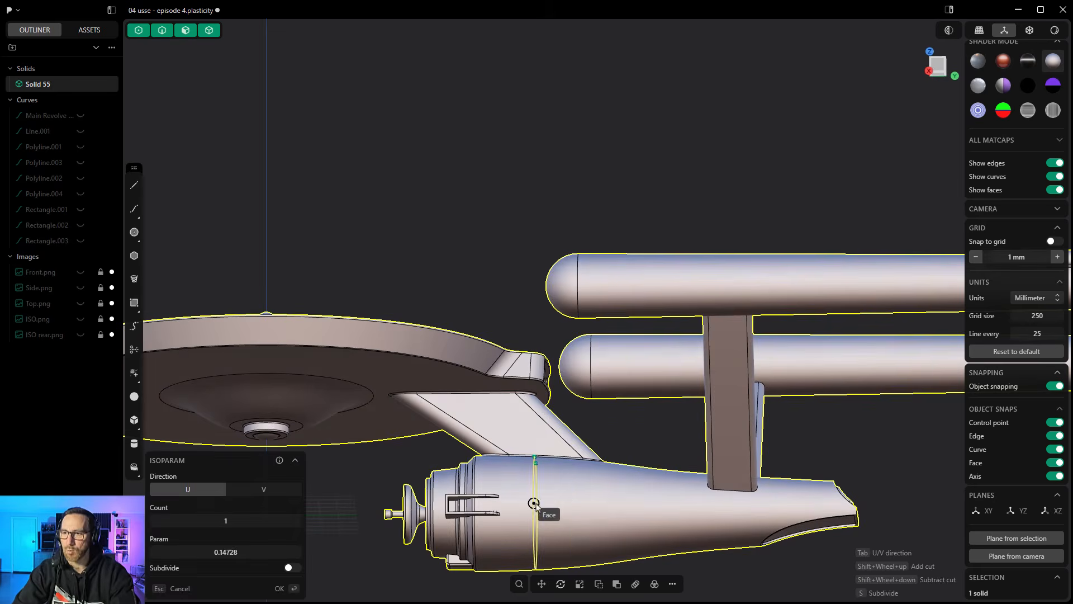
pyautogui.keyDown('shift'); pyautogui.scroll(6, 578, 505); pyautogui.keyUp('shift')
pyautogui.keyDown('shift'); pyautogui.scroll(1, 578, 506); pyautogui.keyUp('shift')
pyautogui.moveTo(579, 506); pyautogui.dragTo(565, 524, button='middle')
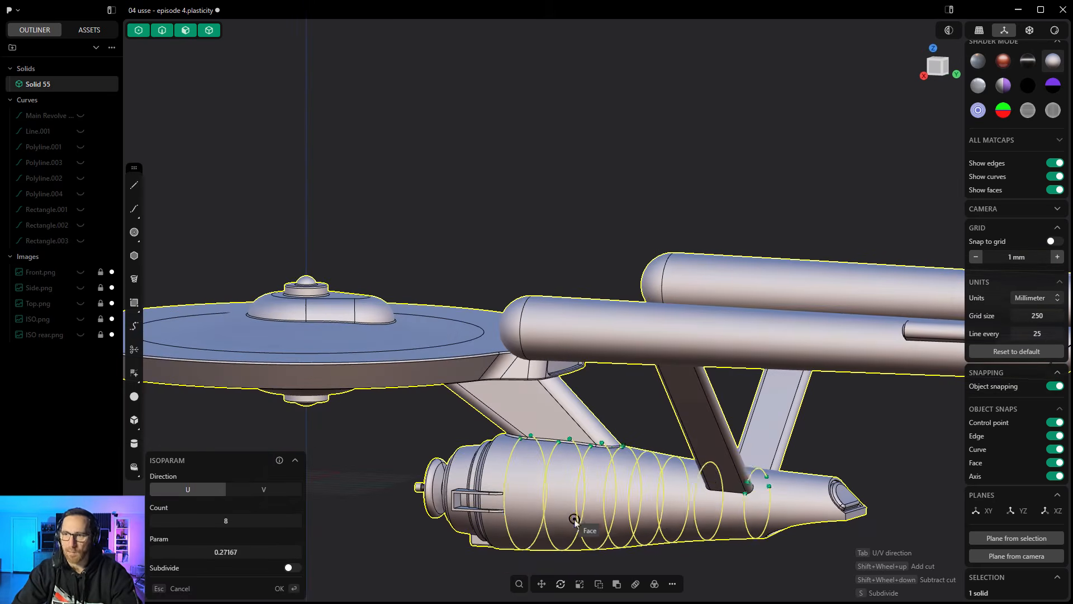
pyautogui.press('Tab')
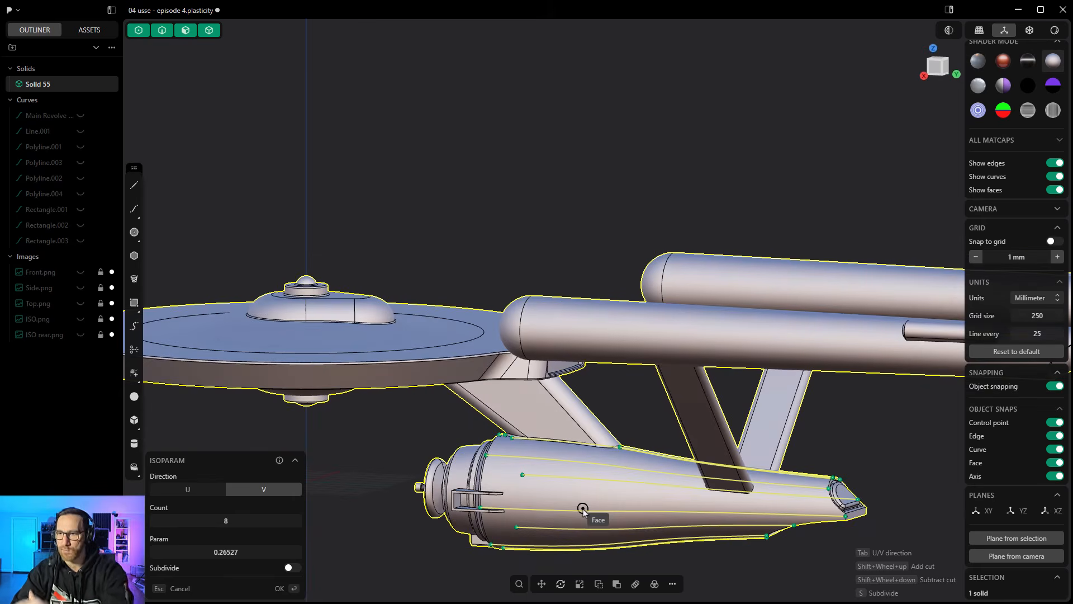
pyautogui.press('Escape')
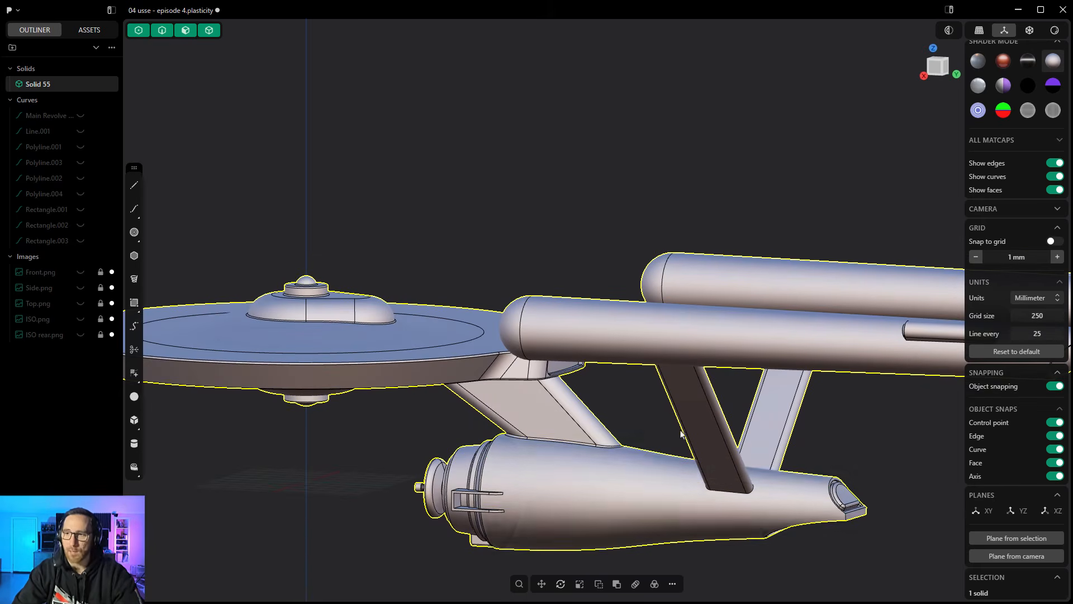
# - Split the nacelle pylon's side face lengthwise with three Isoparam cuts in the V direction
pyautogui.moveTo(637, 529); pyautogui.dragTo(741, 340, button='middle')
pyautogui.scroll(5, 740, 340)
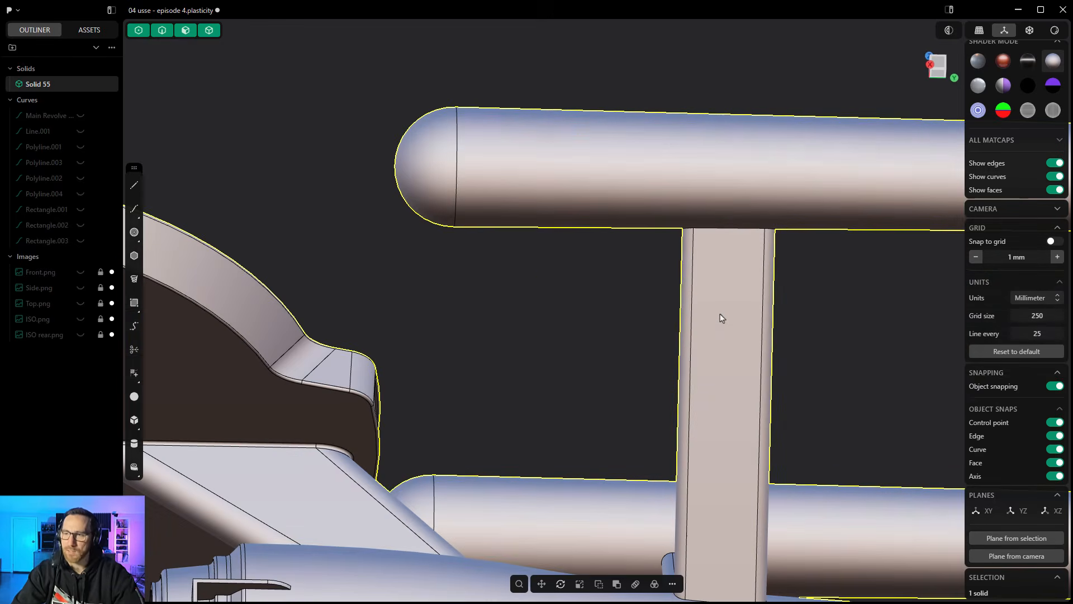
pyautogui.hotkey('ctrl', 'r')
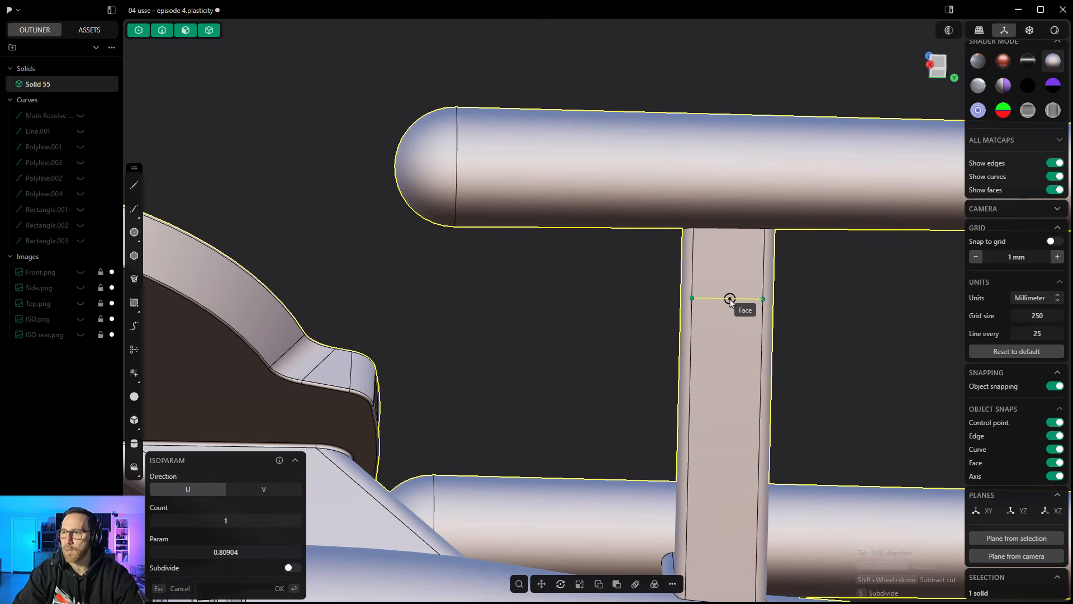
pyautogui.press('Tab')
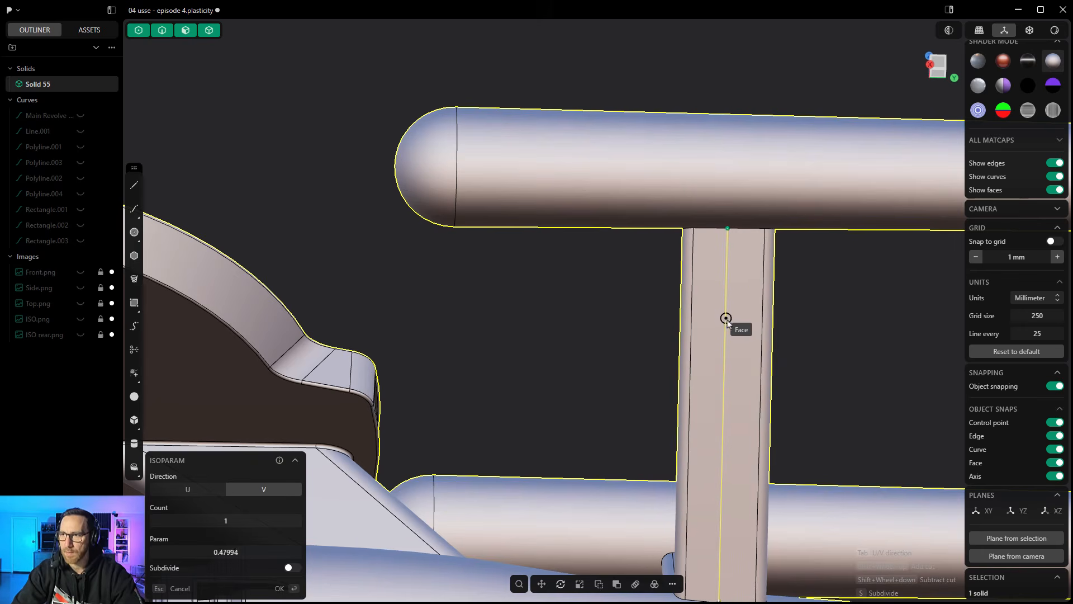
pyautogui.keyDown('shift'); pyautogui.scroll(1, 728, 322); pyautogui.keyUp('shift')
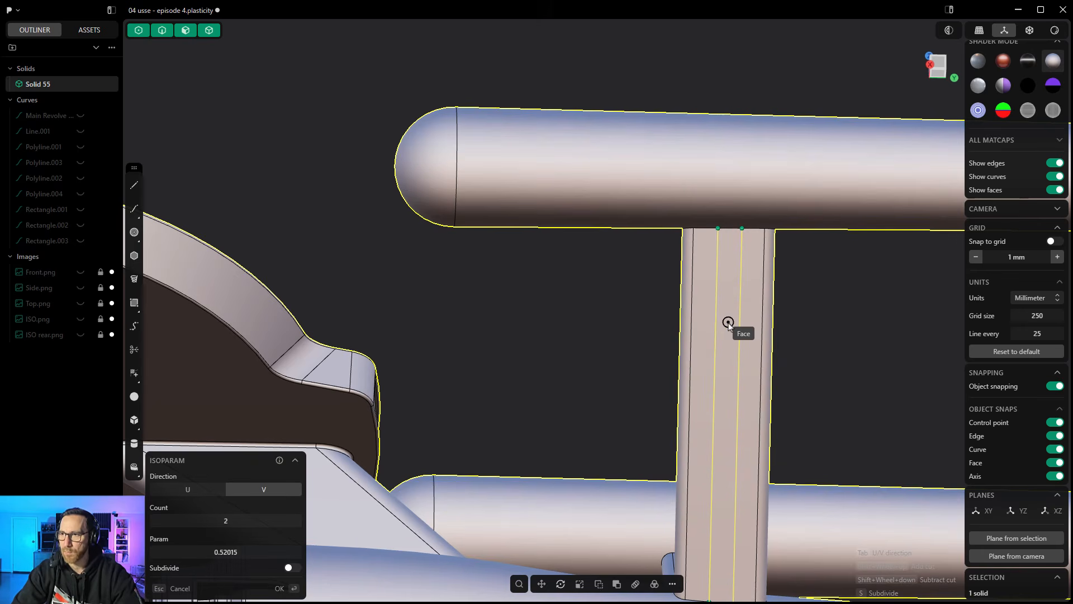
pyautogui.keyDown('shift'); pyautogui.scroll(1, 736, 323); pyautogui.keyUp('shift')
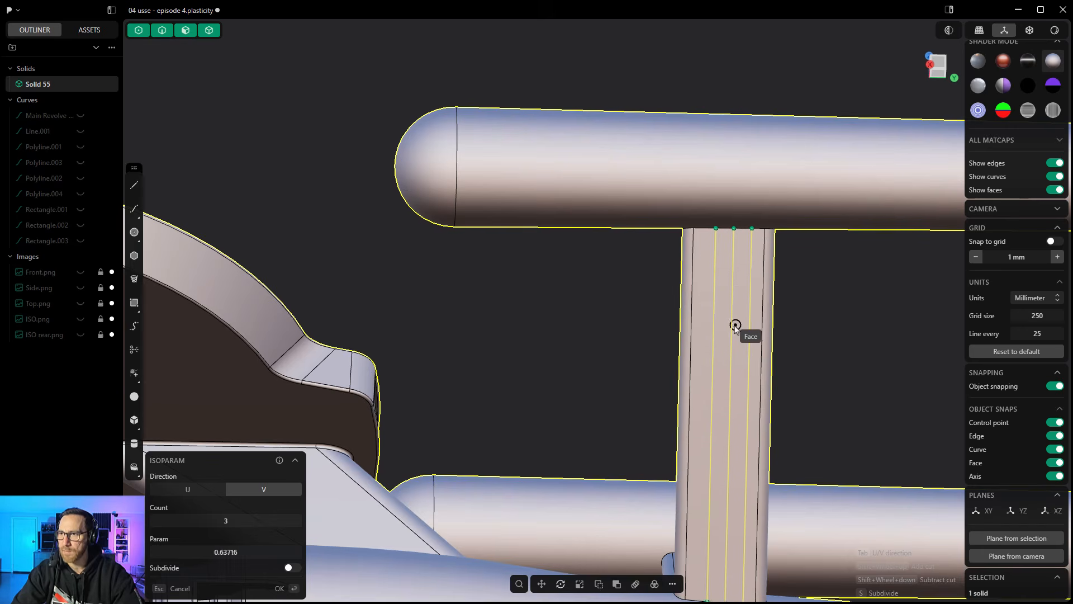
pyautogui.click(730, 327)
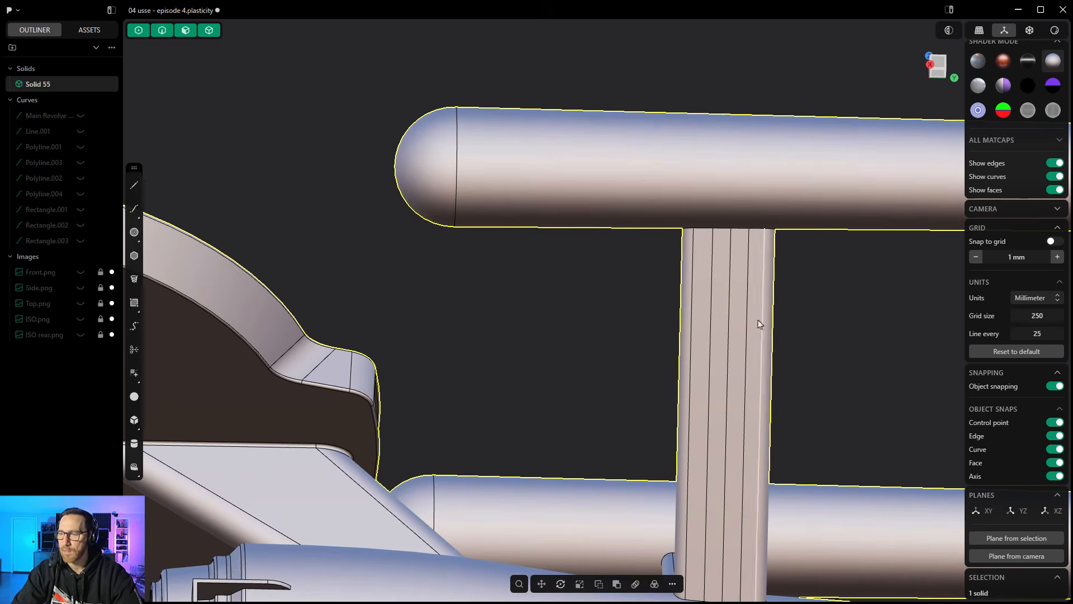
# - Delete the middle one of the three lengthwise cut edges on the pylon's face
pyautogui.click(731, 298)
pyautogui.press('b')
pyautogui.press('Escape')
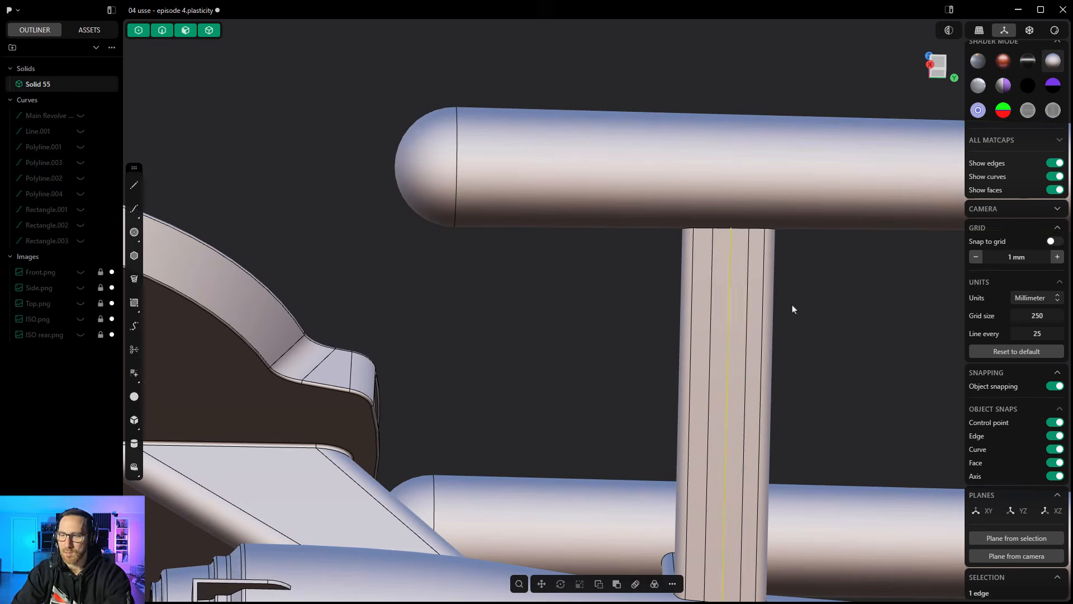
pyautogui.press('x')
# - Split the pylon's central strip crosswise with 13 Isoparam cuts in the U direction
pyautogui.scroll(-4, 734, 277)
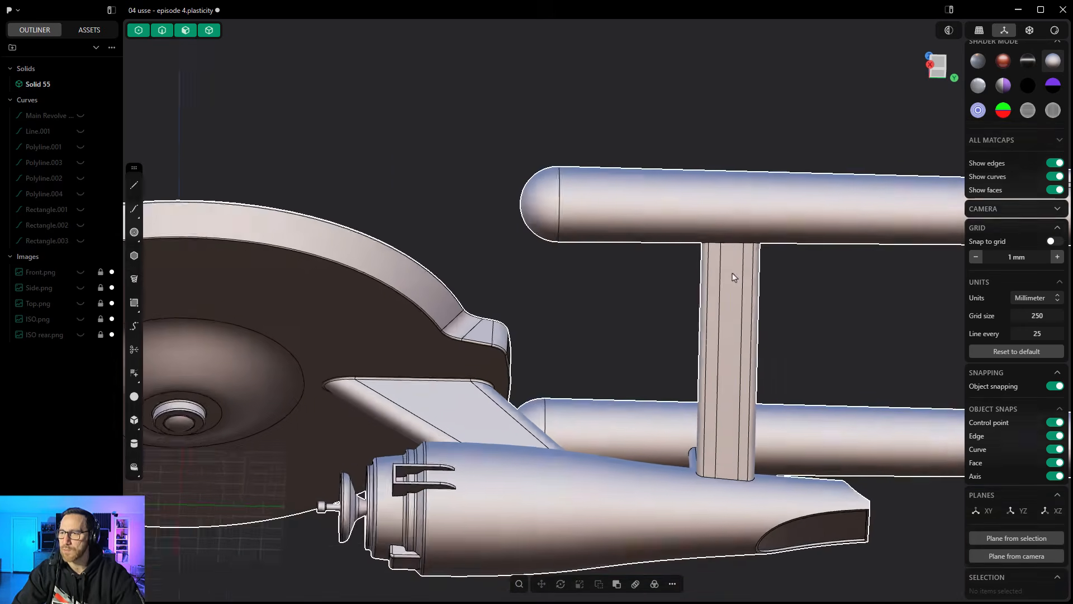
pyautogui.moveTo(733, 278); pyautogui.dragTo(720, 355, button='middle')
pyautogui.scroll(5, 720, 355)
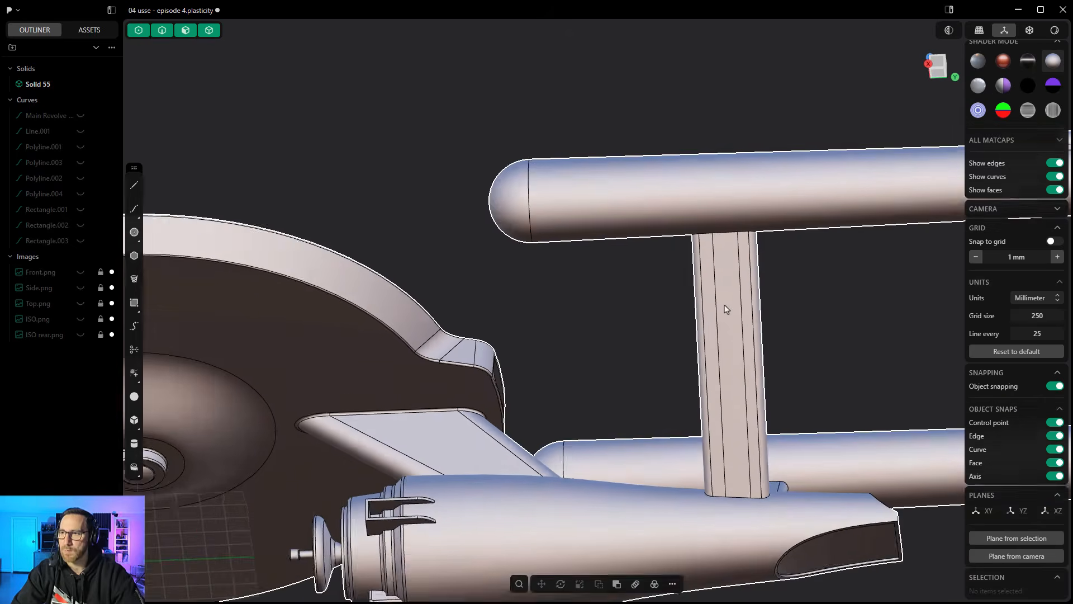
pyautogui.hotkey('ctrl', 'r')
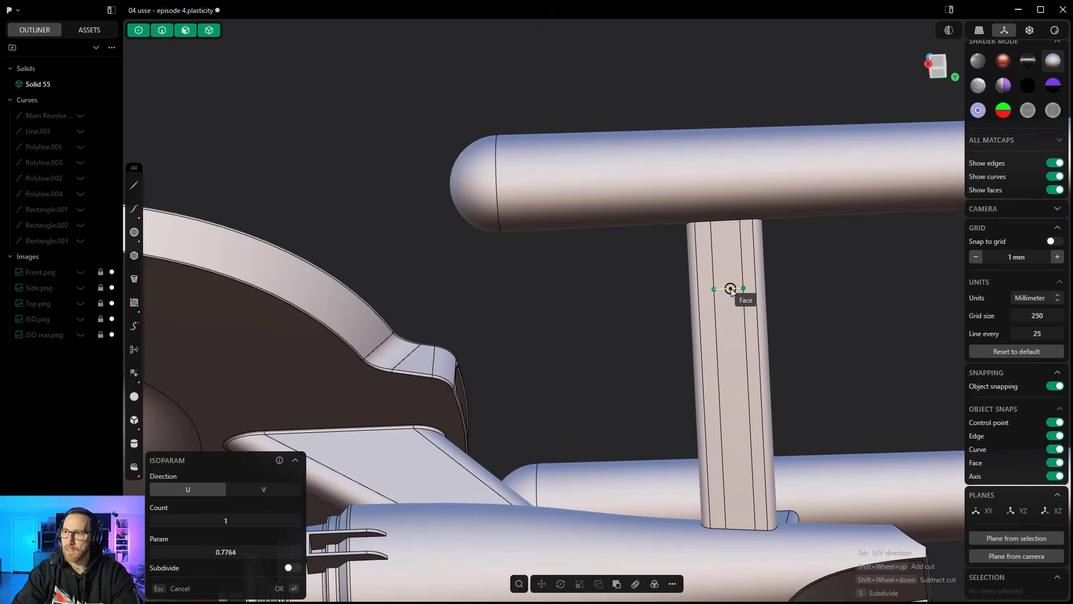
pyautogui.keyDown('shift'); pyautogui.scroll(3, 731, 289); pyautogui.keyUp('shift')
pyautogui.keyDown('shift'); pyautogui.scroll(7, 731, 289); pyautogui.keyUp('shift')
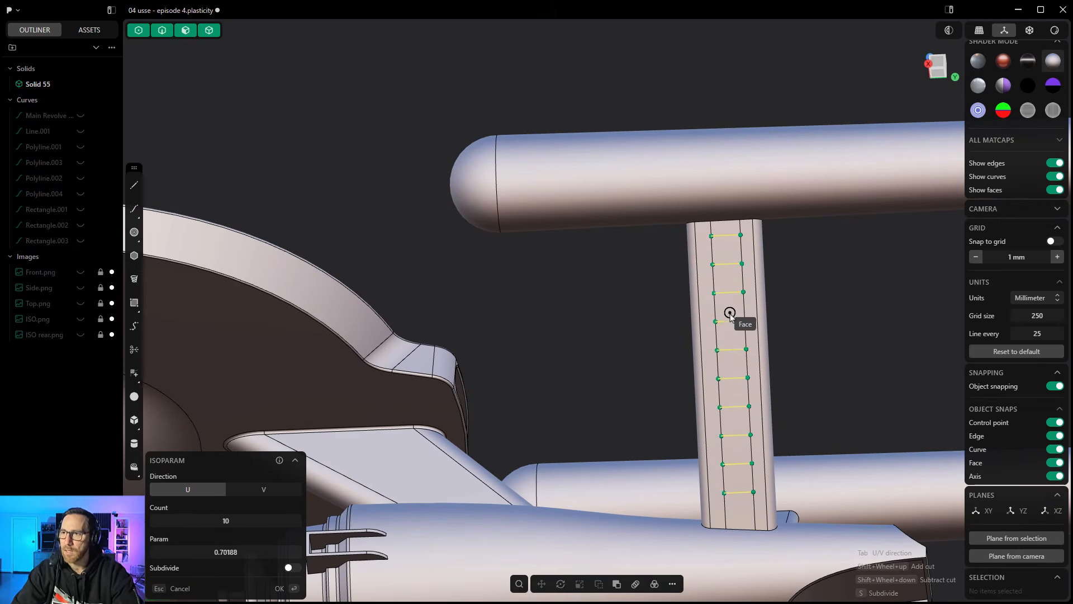
pyautogui.keyDown('shift'); pyautogui.scroll(2, 730, 320); pyautogui.keyUp('shift')
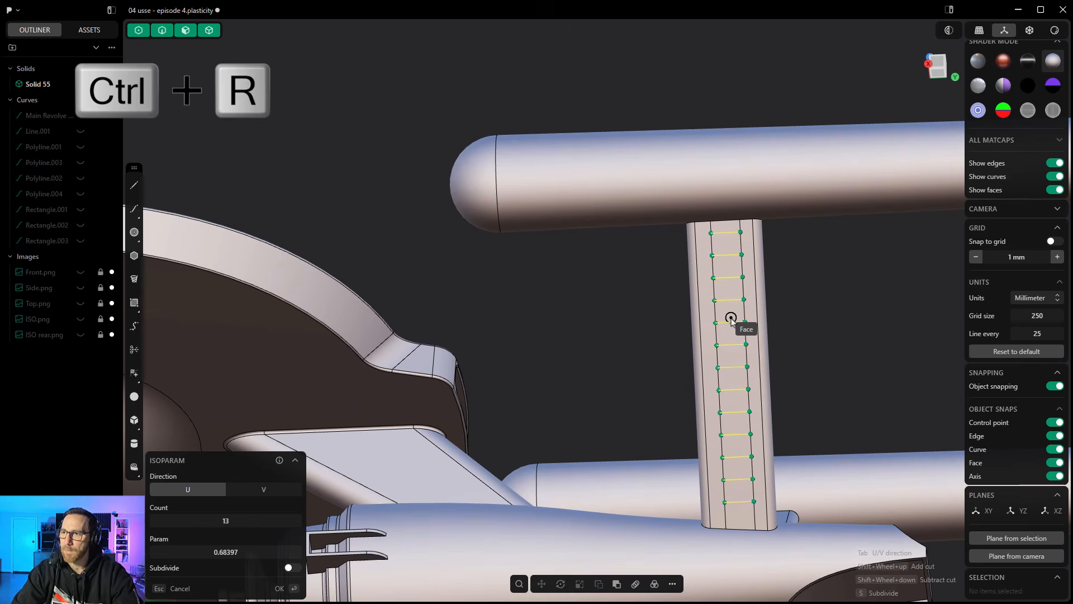
pyautogui.click(731, 319)
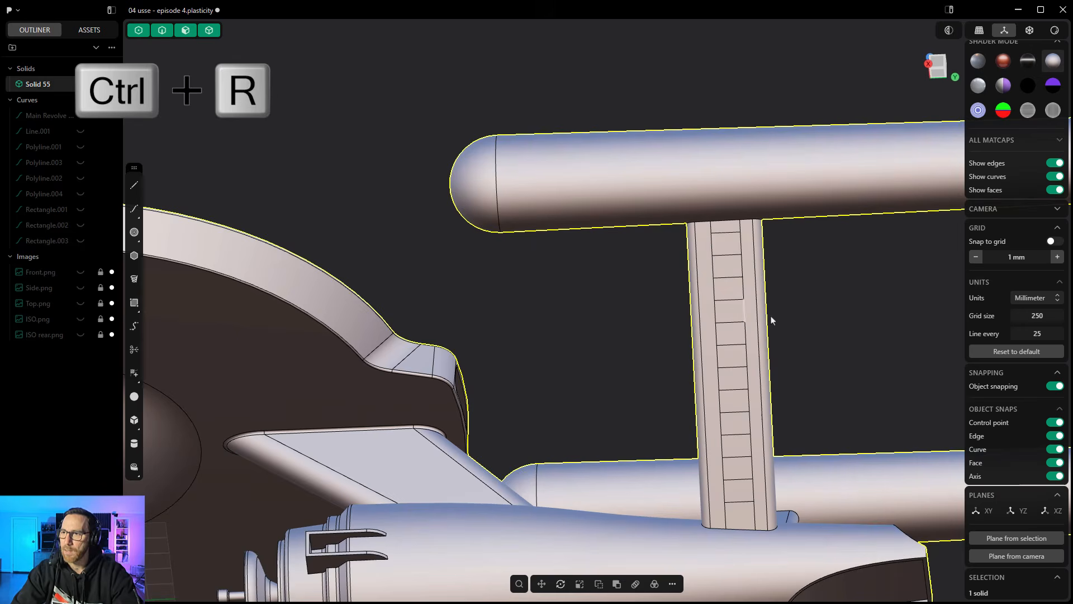
# - Push six alternating segments of the pylon's central strip inward by about 2.31 mm
pyautogui.click(727, 247)
pyautogui.keyDown('shift'); pyautogui.click(730, 289); pyautogui.keyUp('shift')
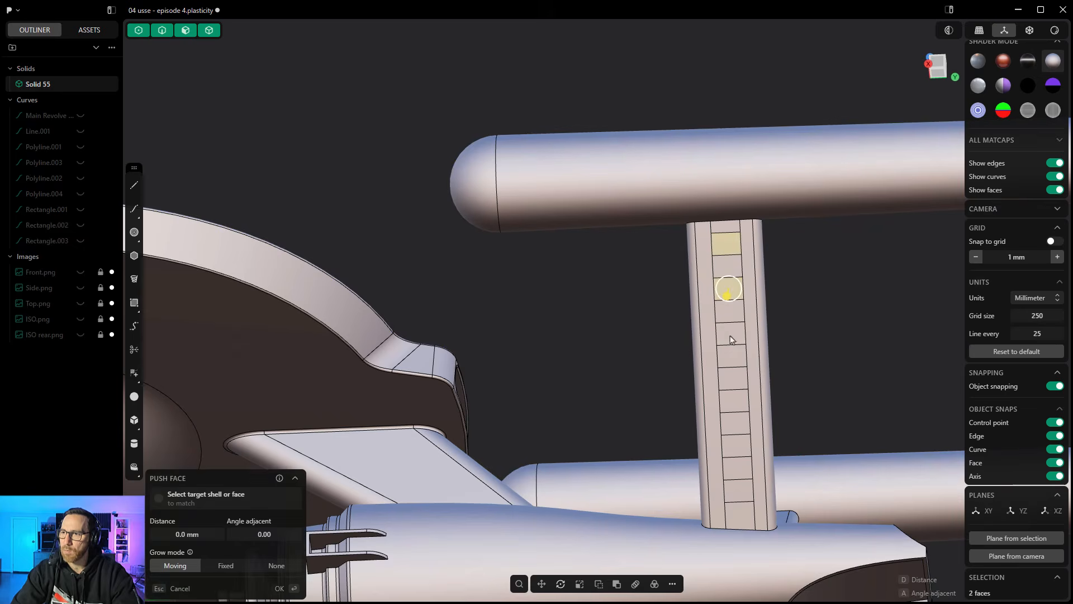
pyautogui.keyDown('shift'); pyautogui.click(730, 333); pyautogui.keyUp('shift')
pyautogui.keyDown('shift'); pyautogui.click(732, 378); pyautogui.keyUp('shift')
pyautogui.keyDown('shift'); pyautogui.click(732, 423); pyautogui.keyUp('shift')
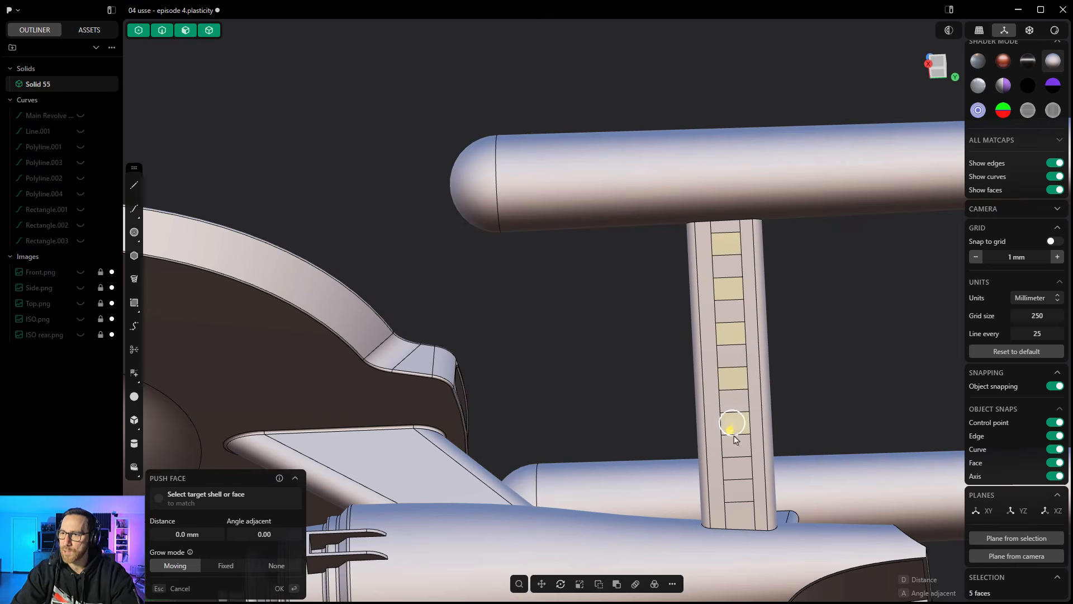
pyautogui.keyDown('shift'); pyautogui.click(735, 474); pyautogui.keyUp('shift')
pyautogui.moveTo(736, 478); pyautogui.dragTo(749, 490, button='middle')
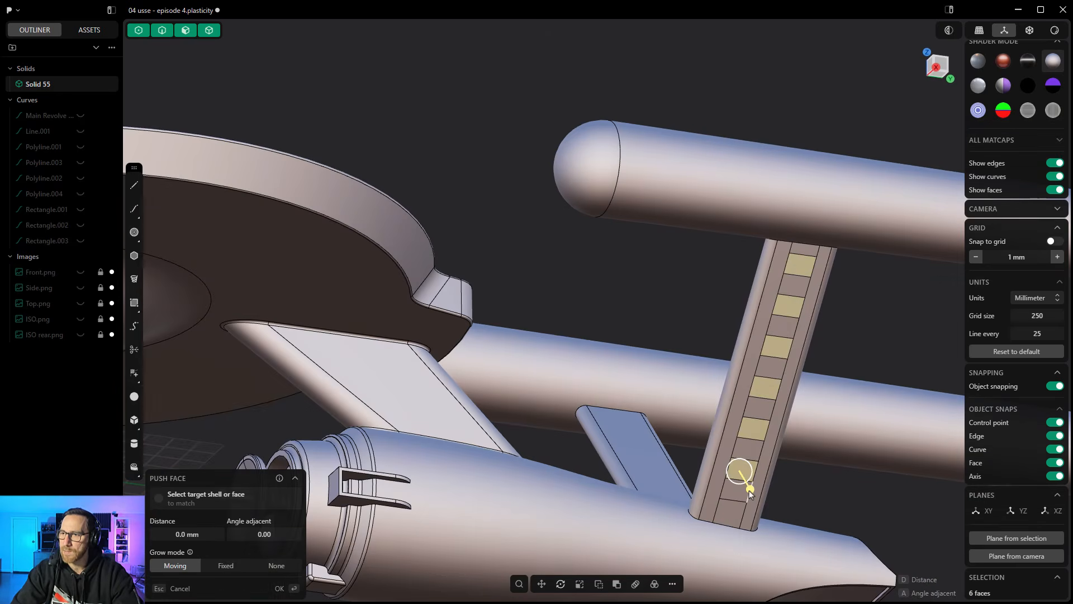
pyautogui.moveTo(749, 491); pyautogui.dragTo(749, 492)
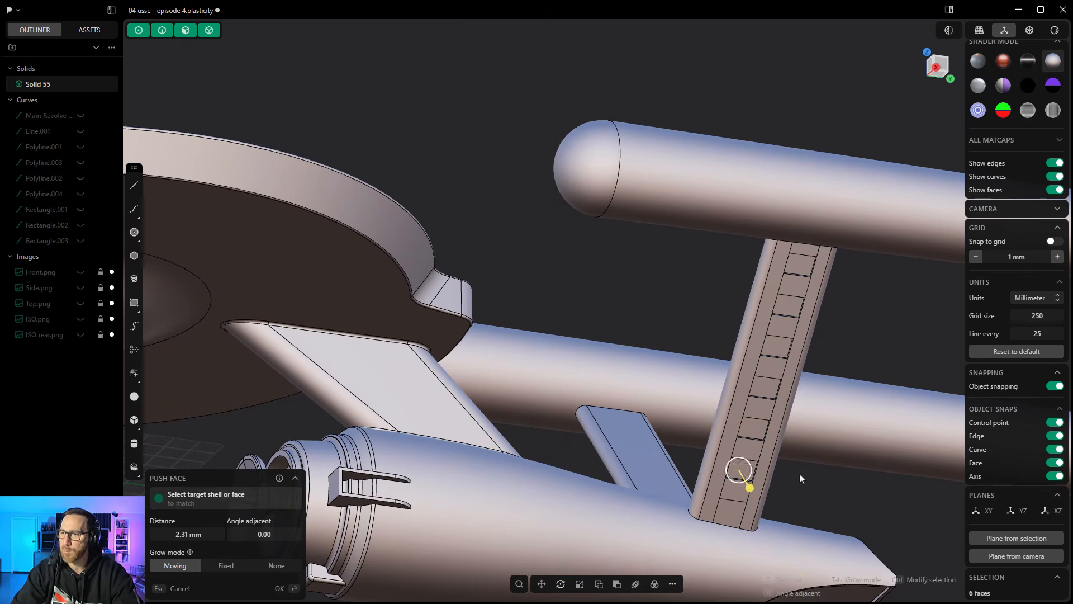
pyautogui.press('Return')
# - Hide the model's edges to inspect the recessed pylon segments, and show the edges again
pyautogui.moveTo(801, 478); pyautogui.dragTo(797, 456, button='middle')
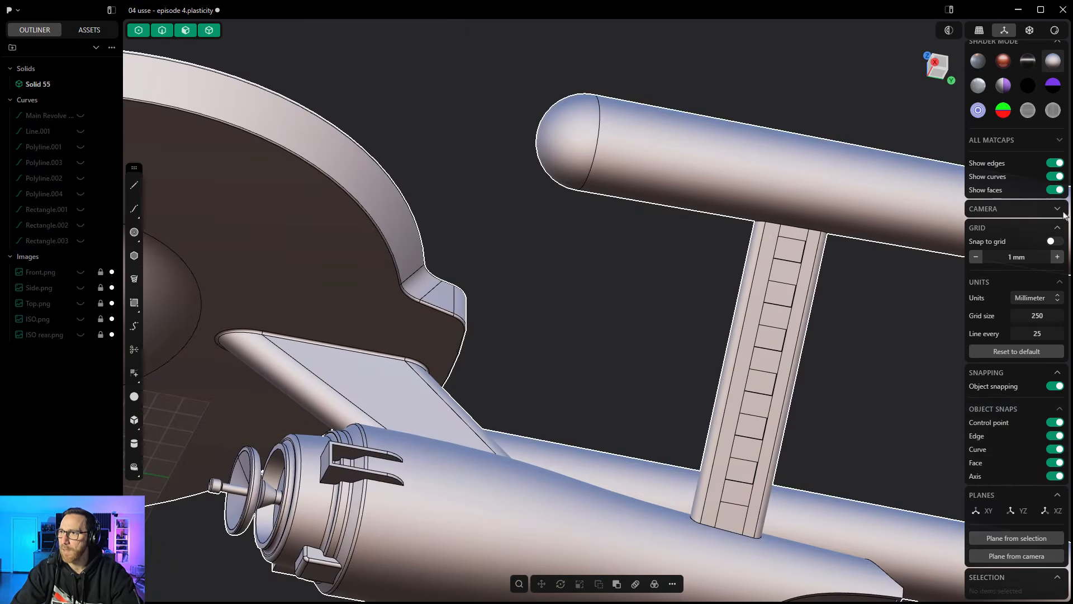
pyautogui.click(1054, 166)
pyautogui.moveTo(854, 320); pyautogui.dragTo(796, 317, button='middle')
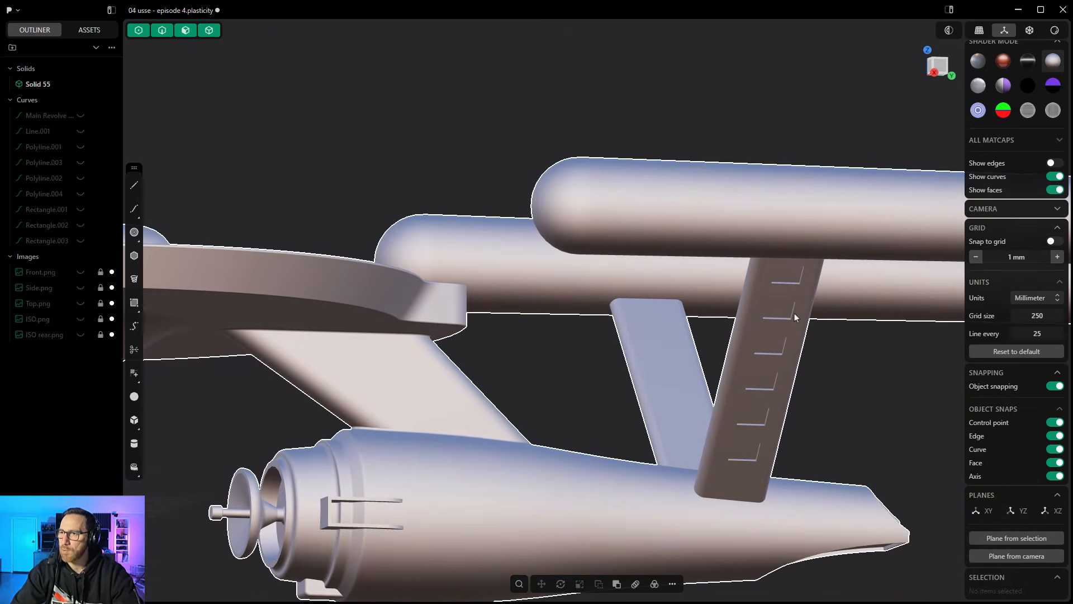
pyautogui.click(1055, 163)
pyautogui.scroll(-2, 657, 329)
pyautogui.scroll(-2, 657, 329)
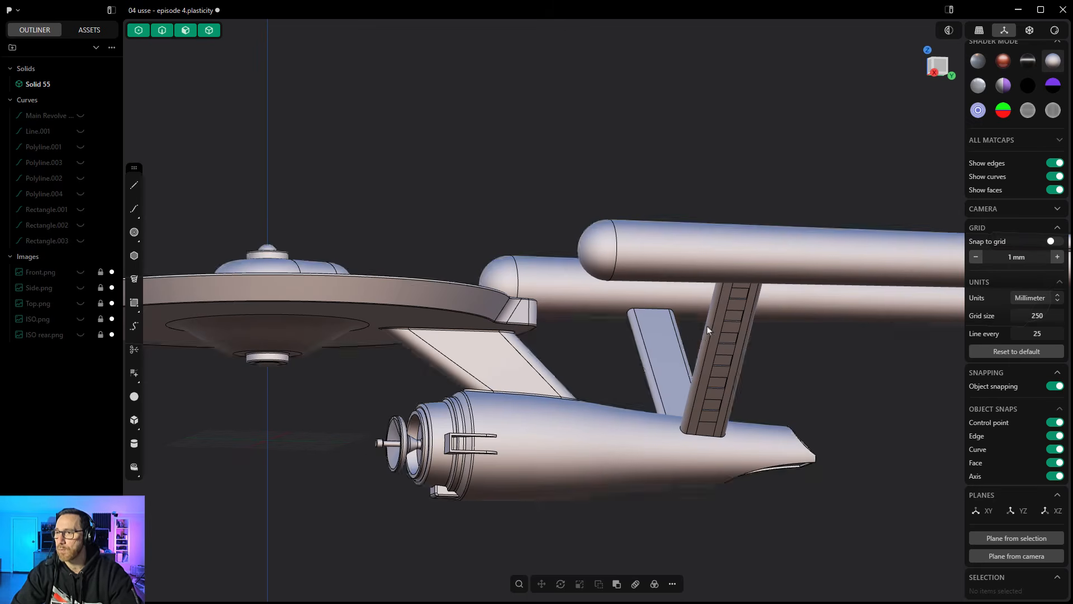
pyautogui.scroll(2, 738, 362)
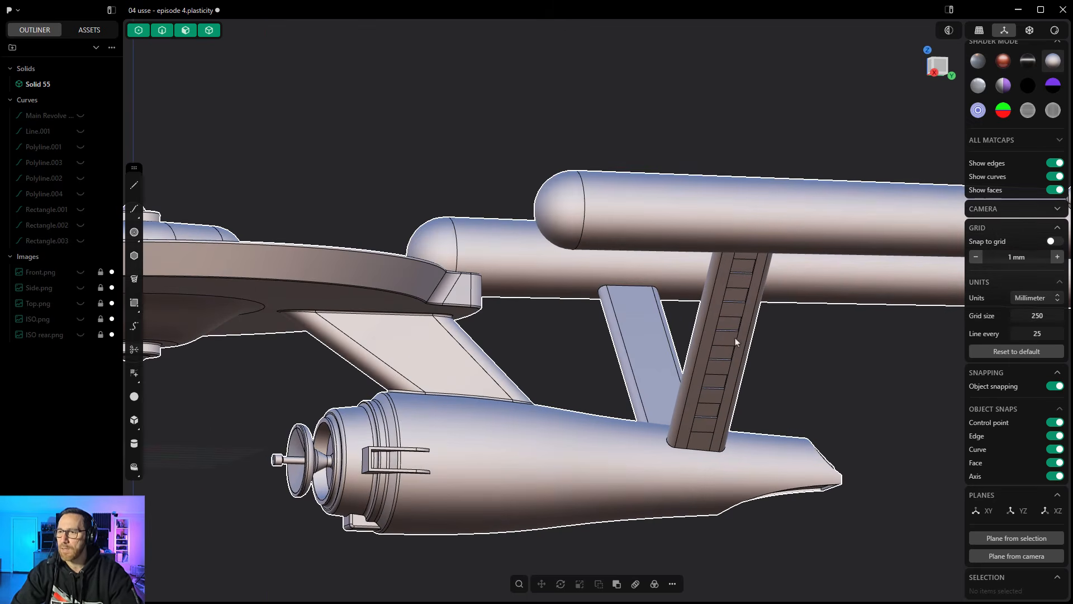
# - Undo the face push and the crosswise Isoparam cuts on the nacelle pylon
pyautogui.hotkey('ctrl', 'z')
pyautogui.hotkey('ctrl', 'z')
pyautogui.hotkey('ctrl', 'z')
pyautogui.hotkey('ctrl', 'z')
pyautogui.hotkey('ctrl', 'z')
pyautogui.hotkey('ctrl', 'z')
pyautogui.hotkey('ctrl', 'z')
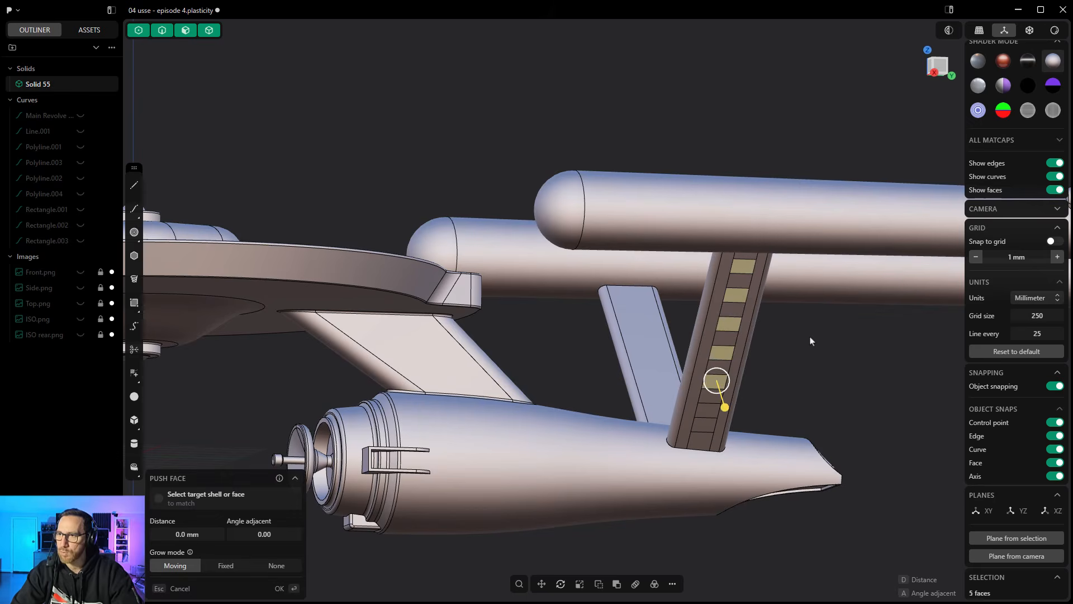
pyautogui.hotkey('ctrl', 'z')
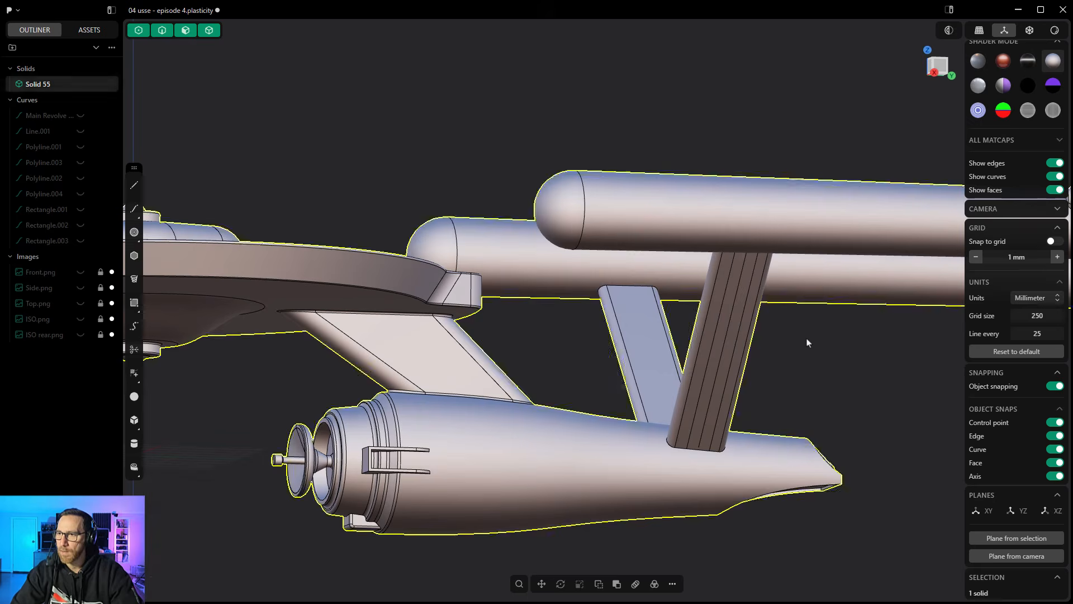
# - Examine the nacelles, their side bars and the saucer from above, behind and the side
pyautogui.moveTo(772, 337); pyautogui.dragTo(558, 457, button='middle')
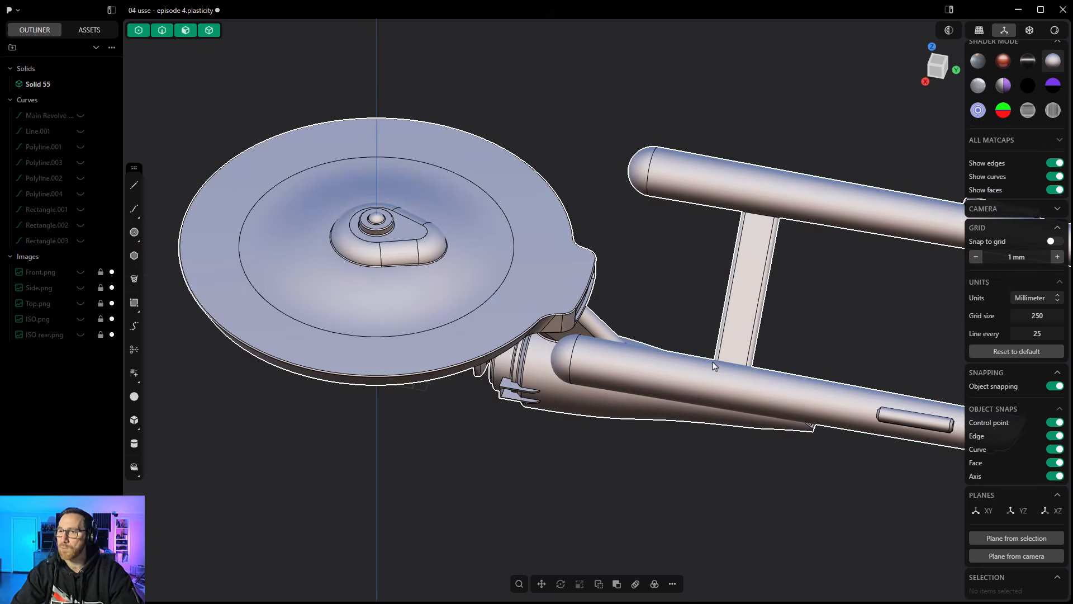
pyautogui.moveTo(713, 366); pyautogui.dragTo(564, 288, button='middle')
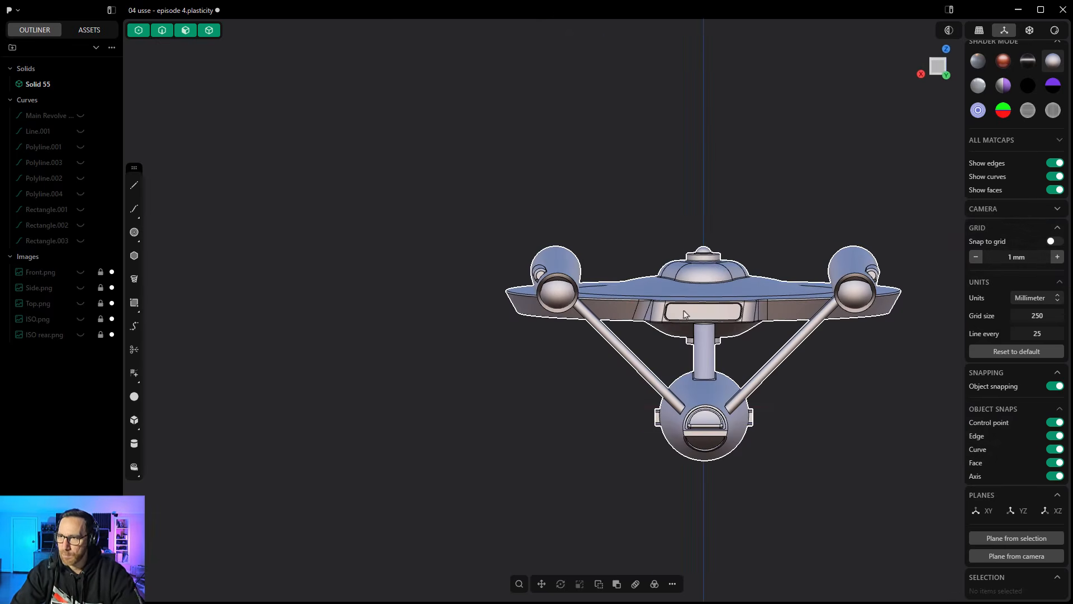
pyautogui.moveTo(710, 311)
pyautogui.mouseDown(button='middle')
pyautogui.moveTo(718, 320)
pyautogui.moveTo(714, 310)
pyautogui.mouseUp(button='middle')
pyautogui.moveTo(669, 291); pyautogui.dragTo(381, 244, button='middle')
pyautogui.moveTo(572, 289); pyautogui.dragTo(584, 296, button='middle')
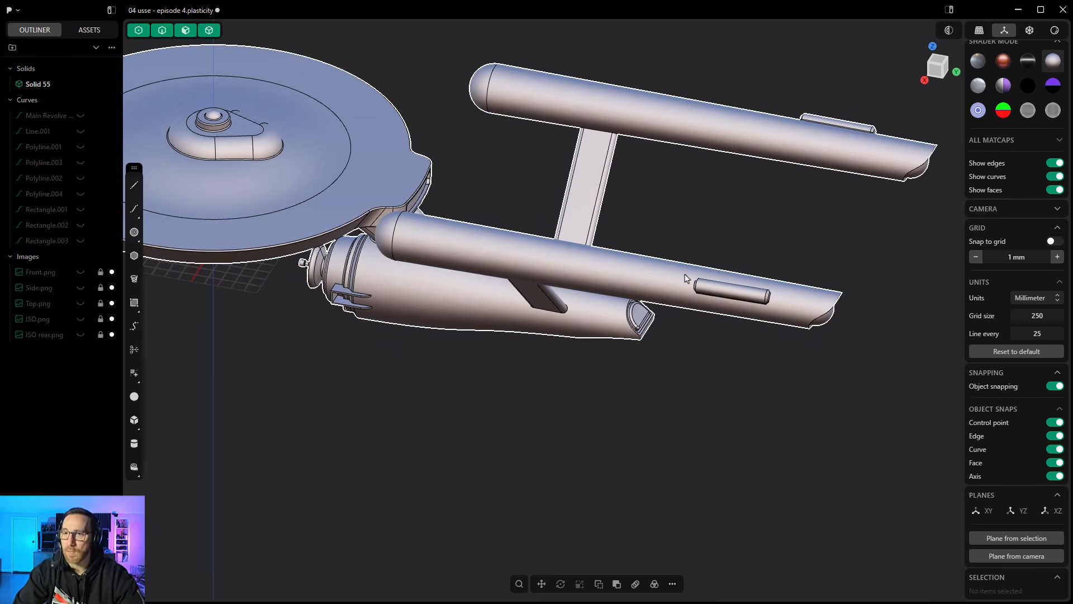
pyautogui.moveTo(686, 278); pyautogui.dragTo(702, 267, button='middle')
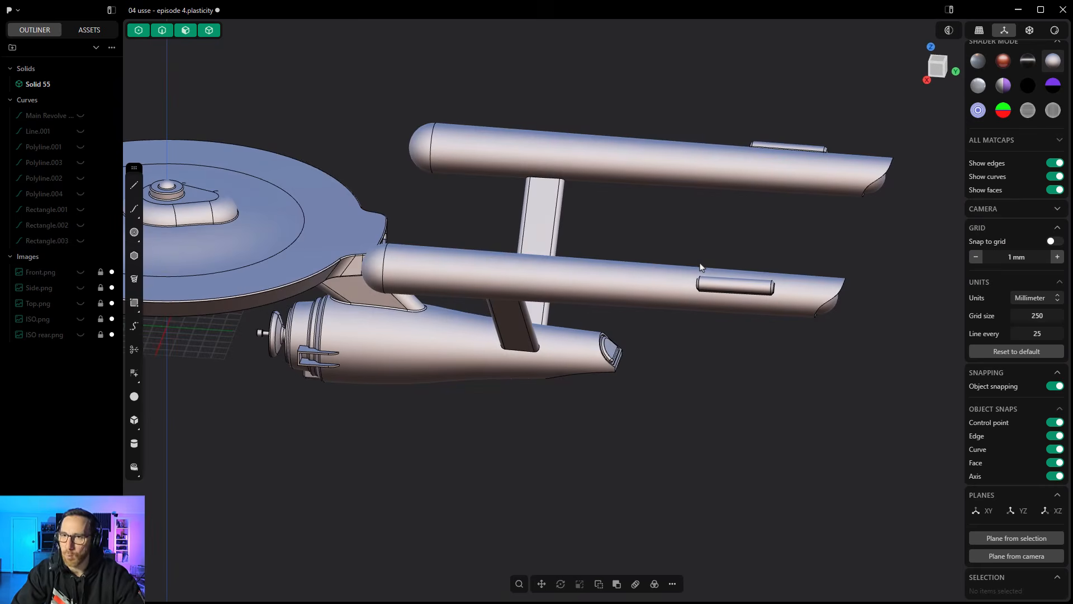
pyautogui.moveTo(764, 298); pyautogui.dragTo(735, 312, button='middle')
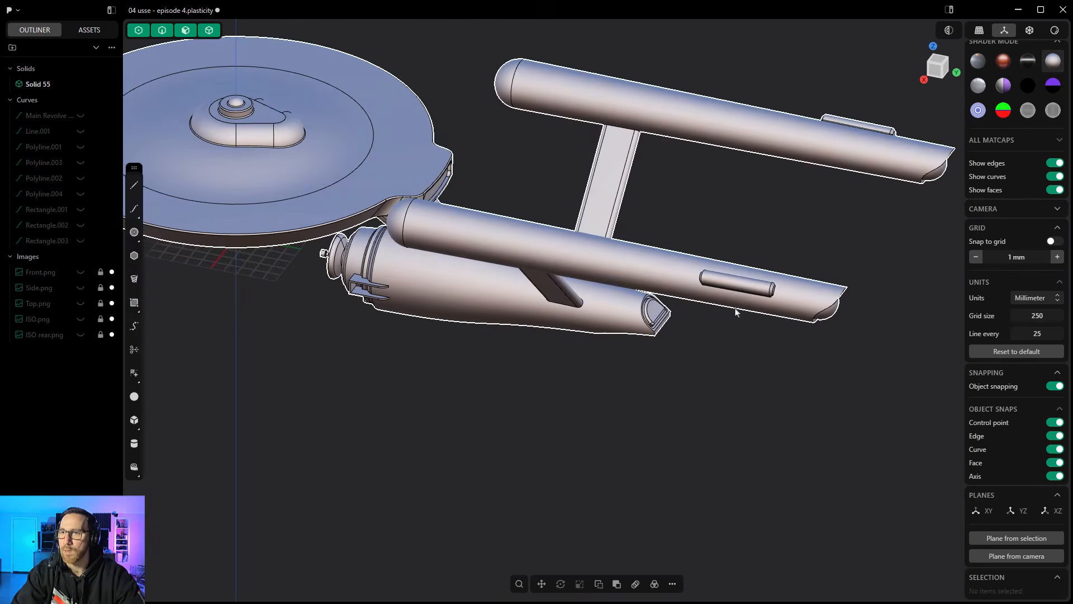
pyautogui.scroll(5, 738, 294)
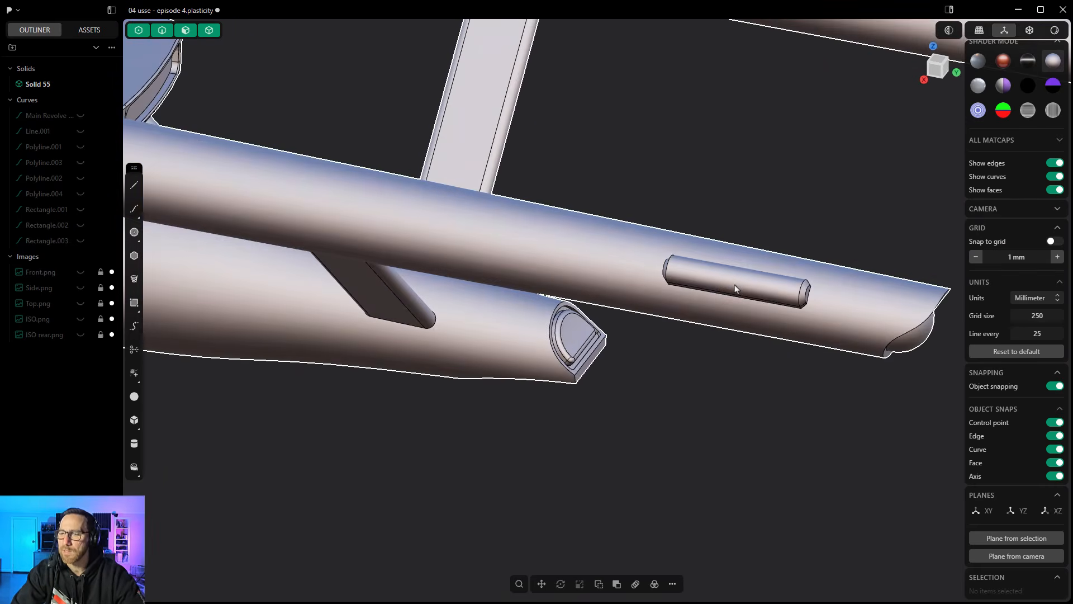
pyautogui.scroll(-2, 734, 284)
pyautogui.scroll(-3, 733, 291)
# - Cut a small rectangle into the recessed face at the saucer's rear with a closed line in Knife mode
pyautogui.moveTo(625, 296); pyautogui.dragTo(596, 338, button='middle')
pyautogui.scroll(10, 616, 199)
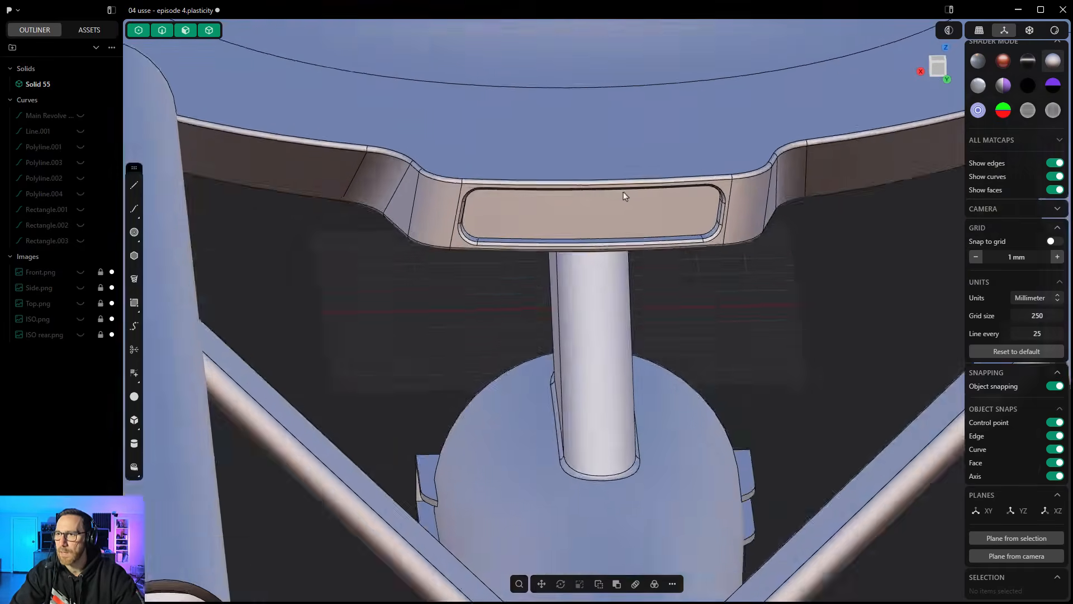
pyautogui.moveTo(616, 199); pyautogui.dragTo(596, 171, button='middle')
pyautogui.scroll(1, 507, 223)
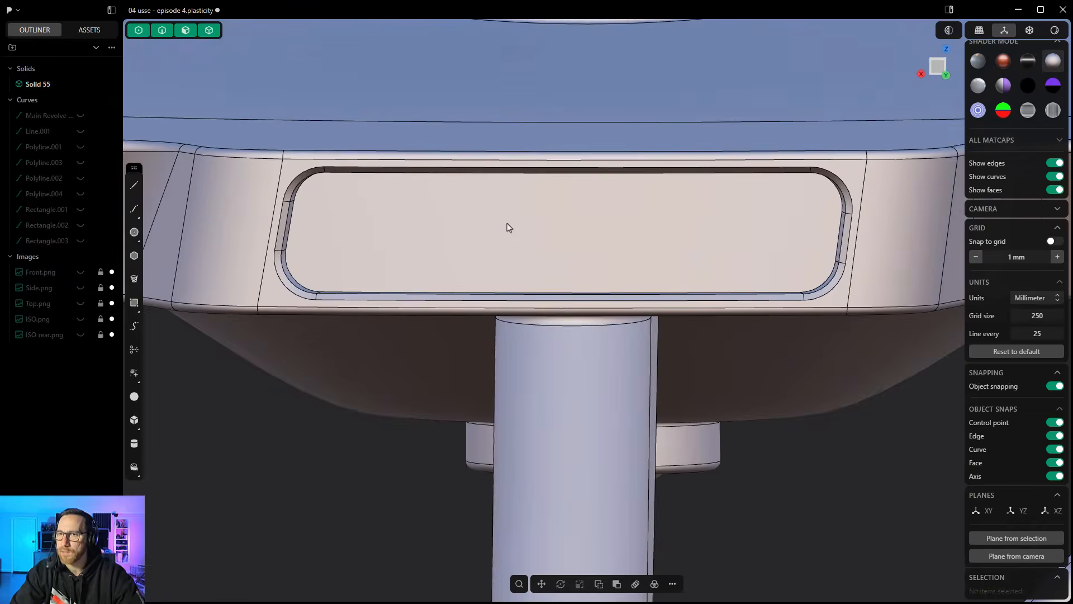
pyautogui.click(132, 187)
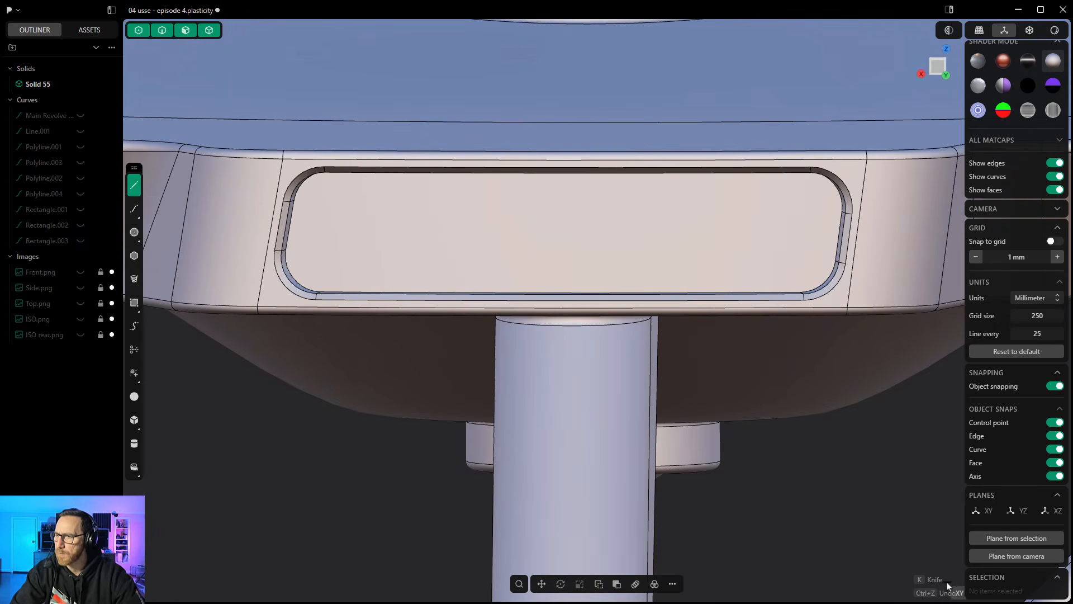
pyautogui.press('k')
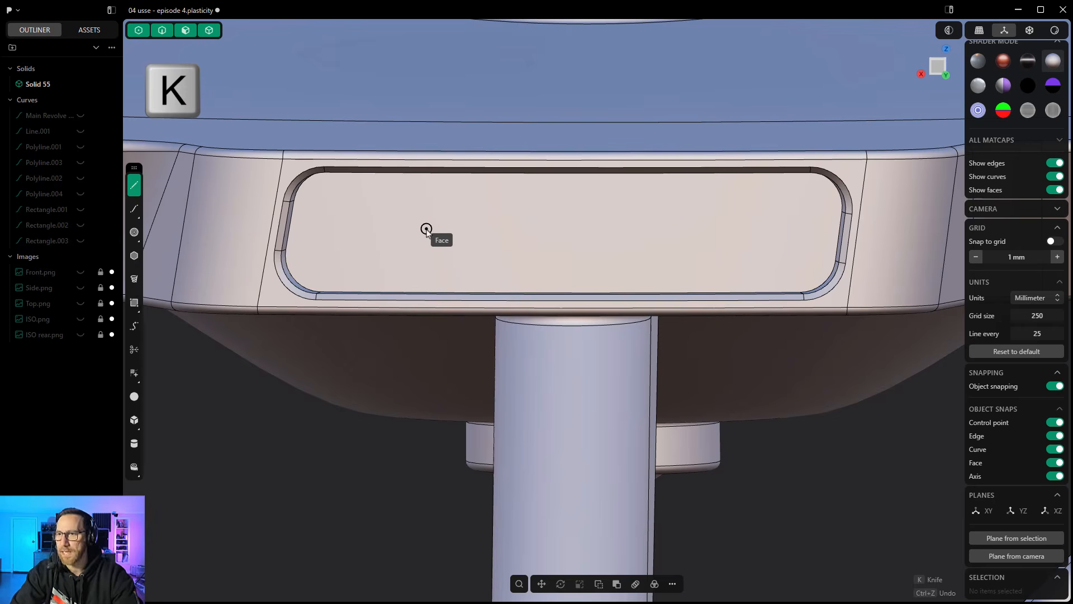
pyautogui.click(394, 218)
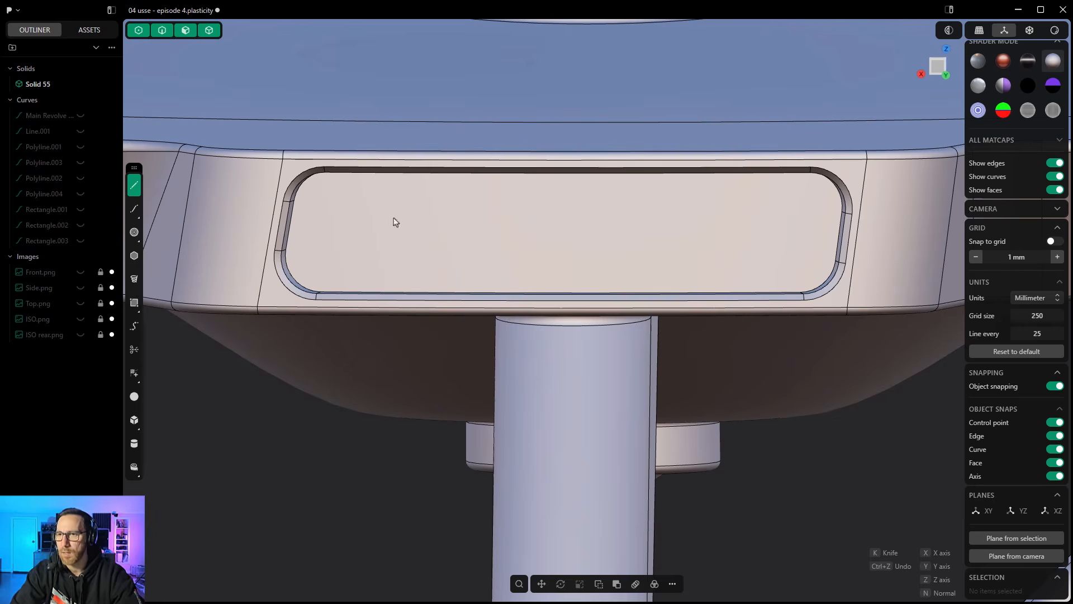
pyautogui.click(394, 247)
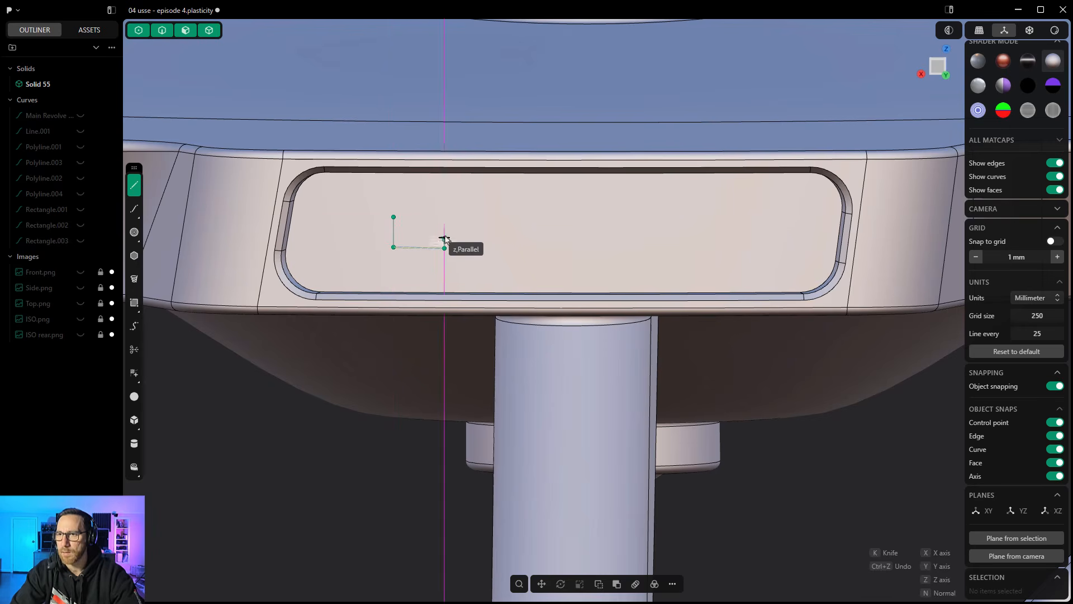
pyautogui.click(444, 217)
pyautogui.click(394, 217)
pyautogui.press('k')
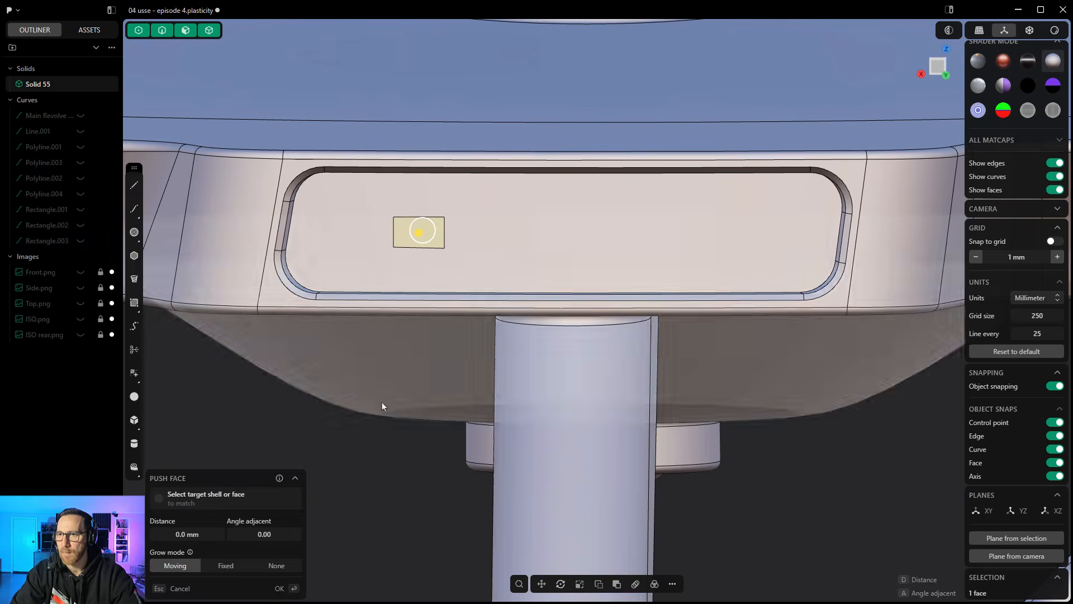
# - Push the small rectangular face in the saucer's rear recess outward by about 1.08 mm
pyautogui.moveTo(371, 476); pyautogui.dragTo(441, 462, button='middle')
pyautogui.scroll(8, 416, 246)
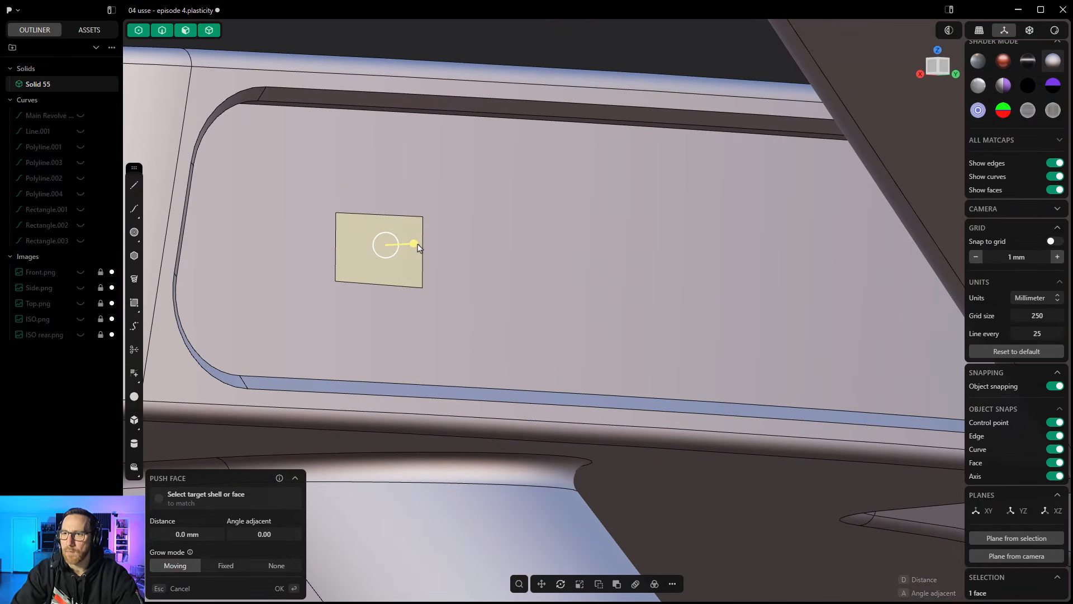
pyautogui.moveTo(418, 247); pyautogui.dragTo(422, 249)
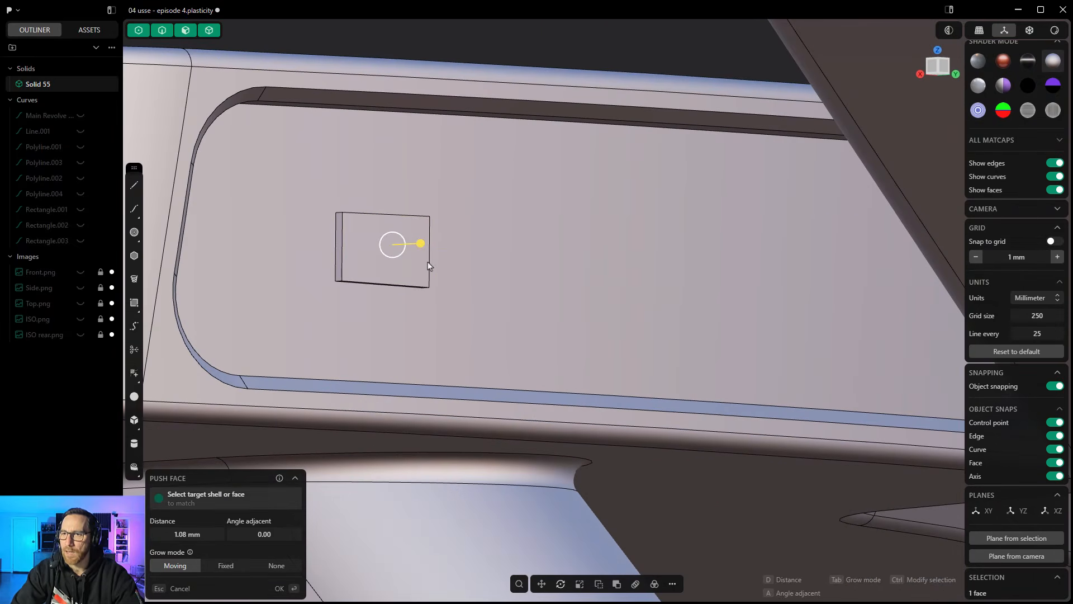
pyautogui.scroll(-5, 420, 262)
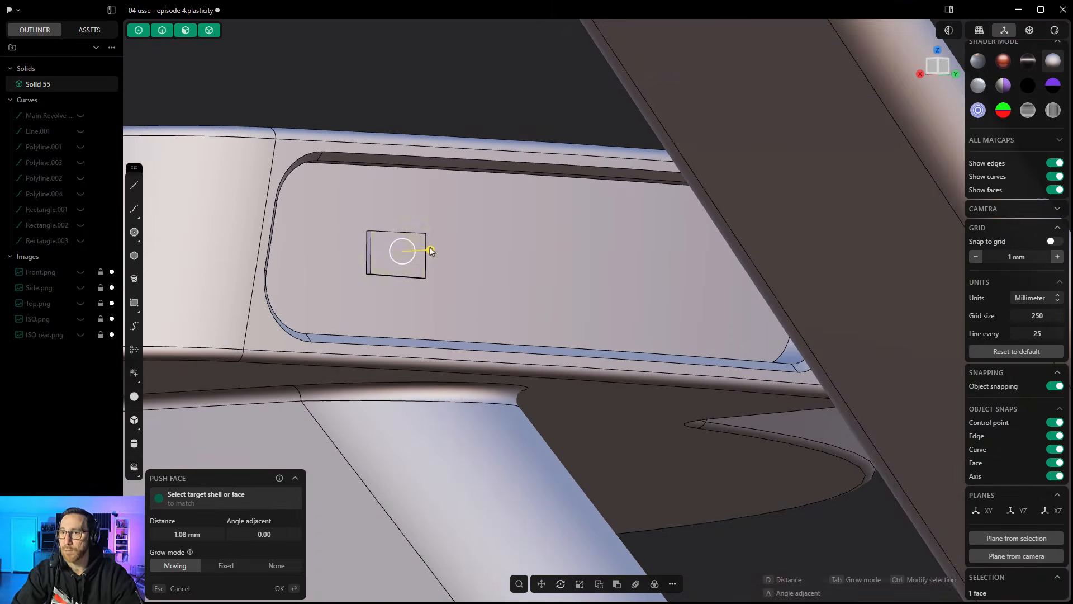
pyautogui.click(468, 89)
pyautogui.press('Escape')
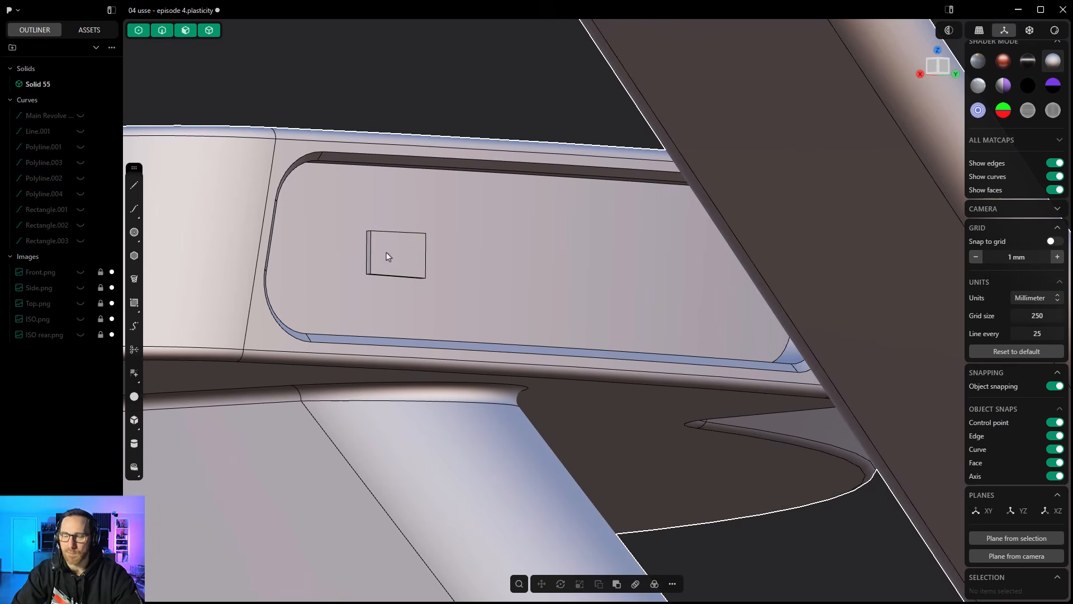
# - Undo the push and the rectangular knife cut in the saucer's rear recess
pyautogui.hotkey('ctrl', 'z')
pyautogui.hotkey('ctrl', 'z')
pyautogui.hotkey('ctrl', 'z')
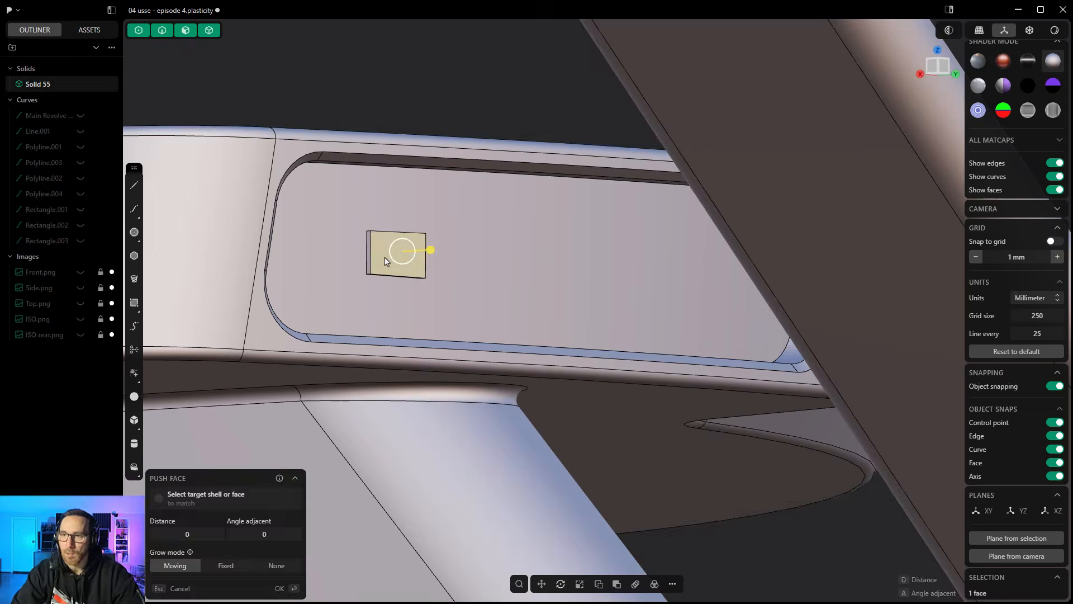
pyautogui.scroll(-3, 370, 217)
pyautogui.moveTo(370, 222); pyautogui.dragTo(268, 233, button='middle')
# - Cut the saucer's rear recessed face with a six-point wavy curve in Knife mode, and undo the cut
pyautogui.click(134, 209)
pyautogui.scroll(2, 425, 235)
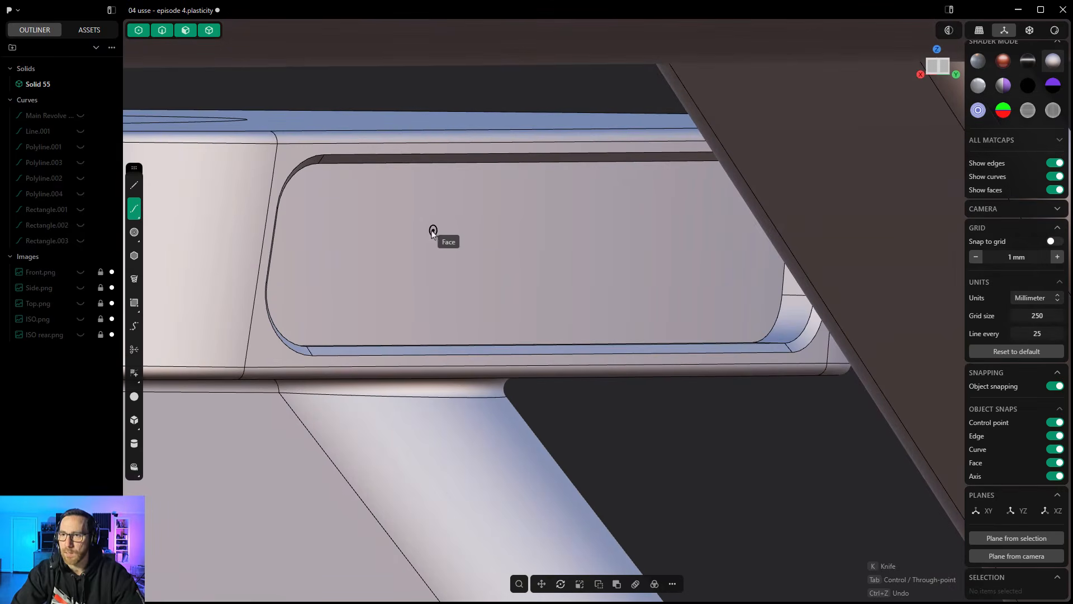
pyautogui.click(345, 188)
pyautogui.click(374, 245)
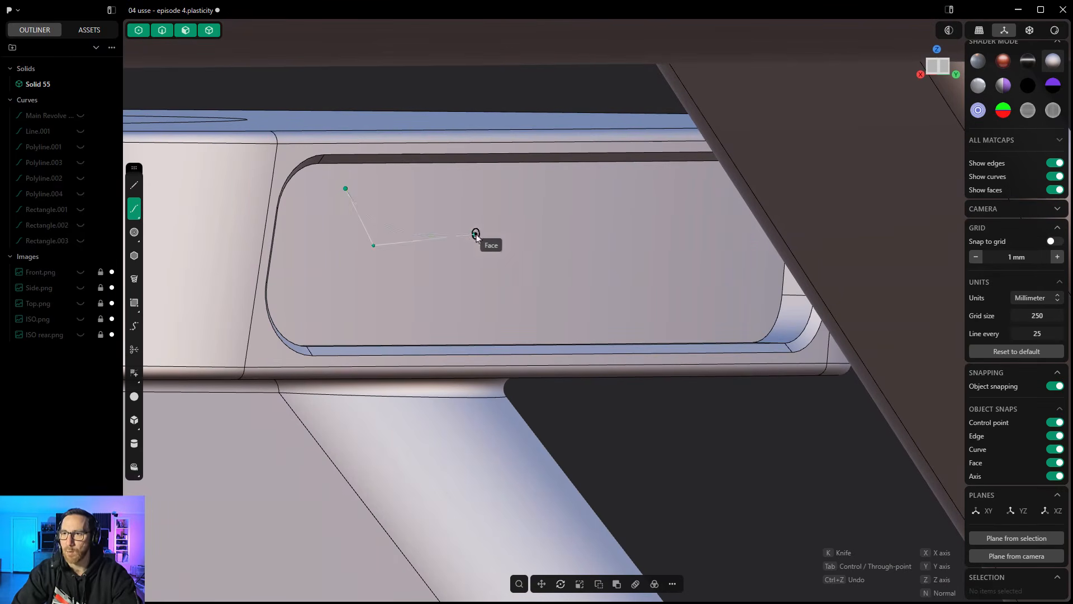
pyautogui.click(476, 233)
pyautogui.click(557, 279)
pyautogui.click(653, 278)
pyautogui.click(681, 303)
pyautogui.rightClick(694, 309)
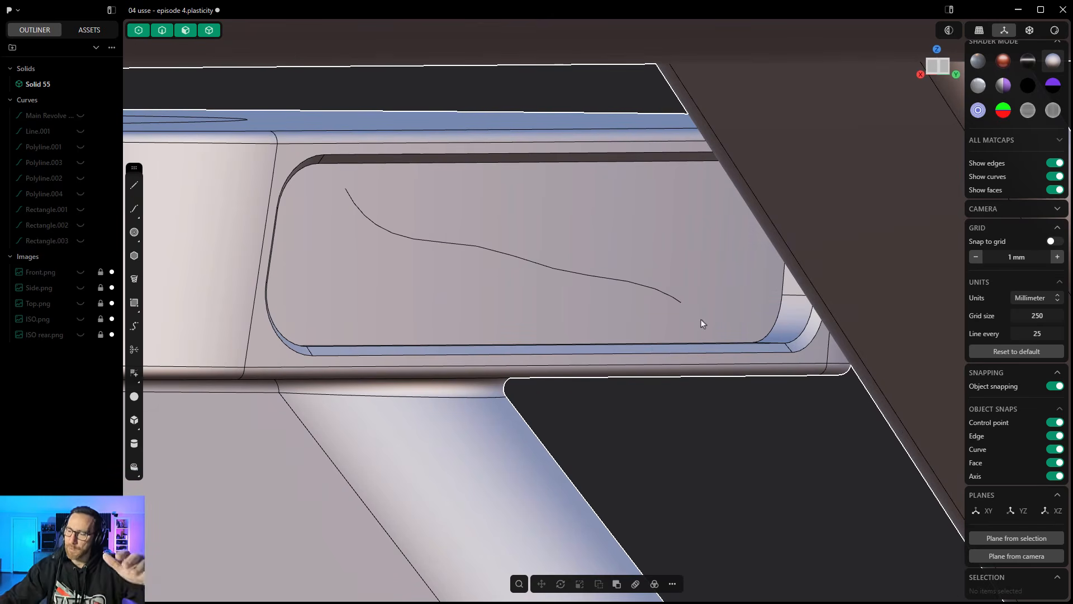
pyautogui.scroll(-8, 701, 320)
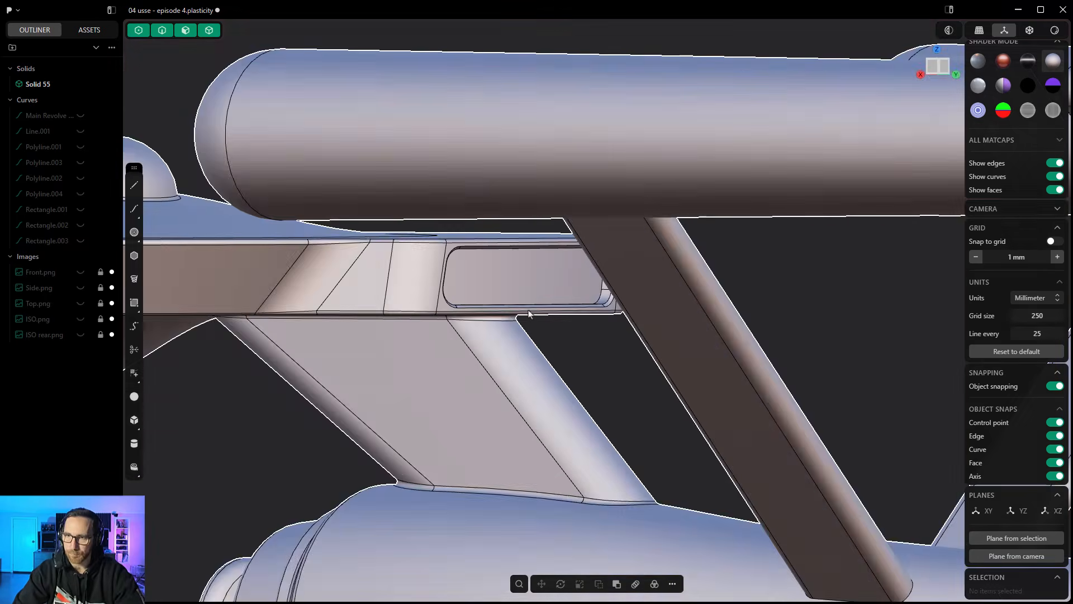
pyautogui.moveTo(529, 314); pyautogui.dragTo(508, 368, button='middle')
pyautogui.scroll(-8, 507, 363)
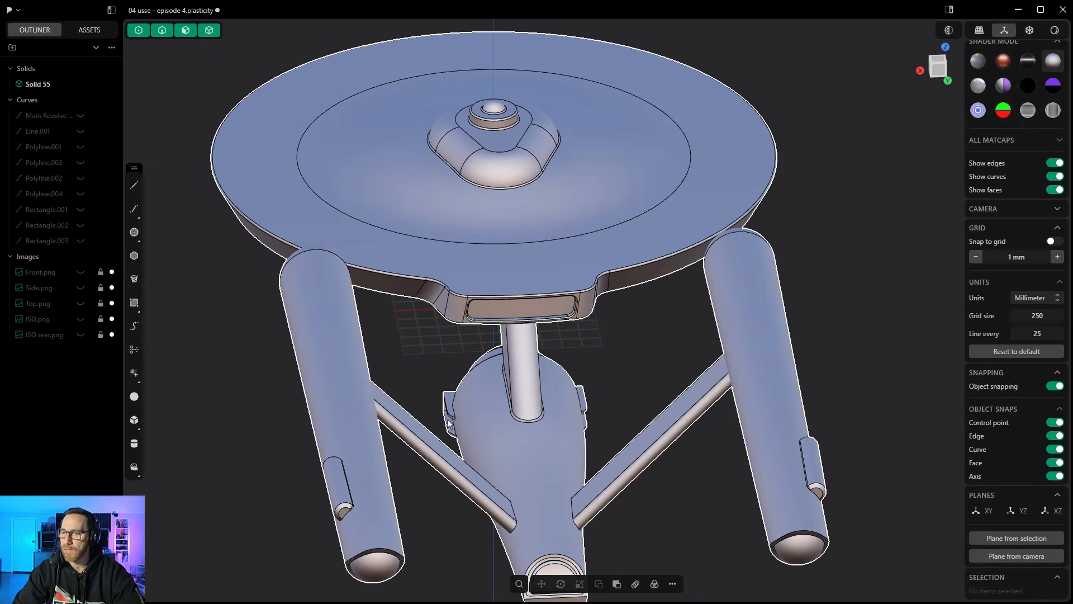
pyautogui.moveTo(507, 361); pyautogui.dragTo(225, 310, button='middle')
pyautogui.scroll(10, 343, 517)
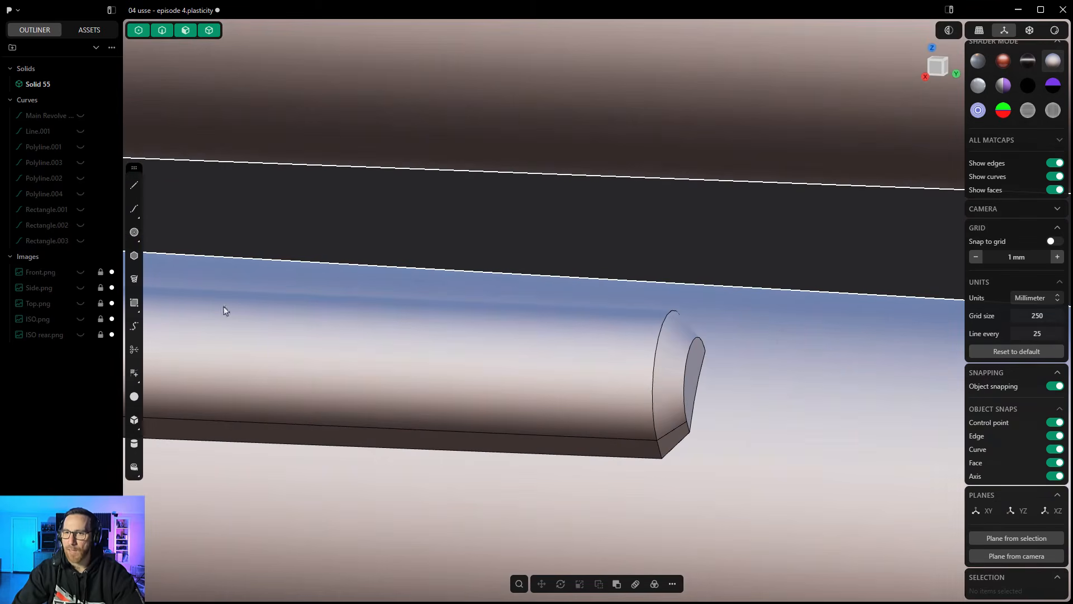
pyautogui.click(138, 309)
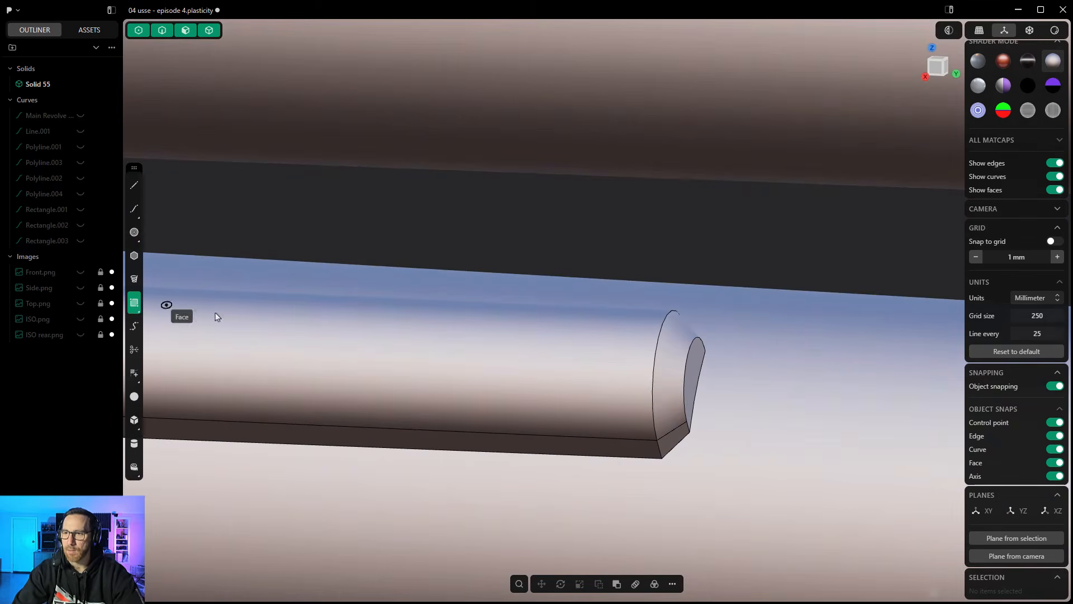
pyautogui.click(524, 366)
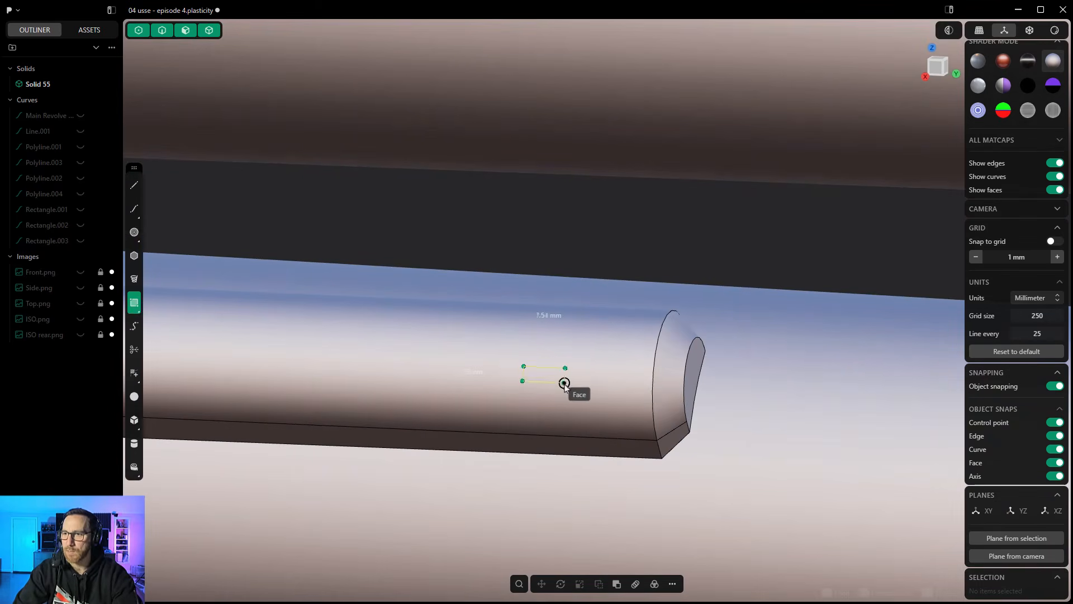
pyautogui.click(607, 394)
pyautogui.moveTo(604, 394); pyautogui.dragTo(584, 371, button='middle')
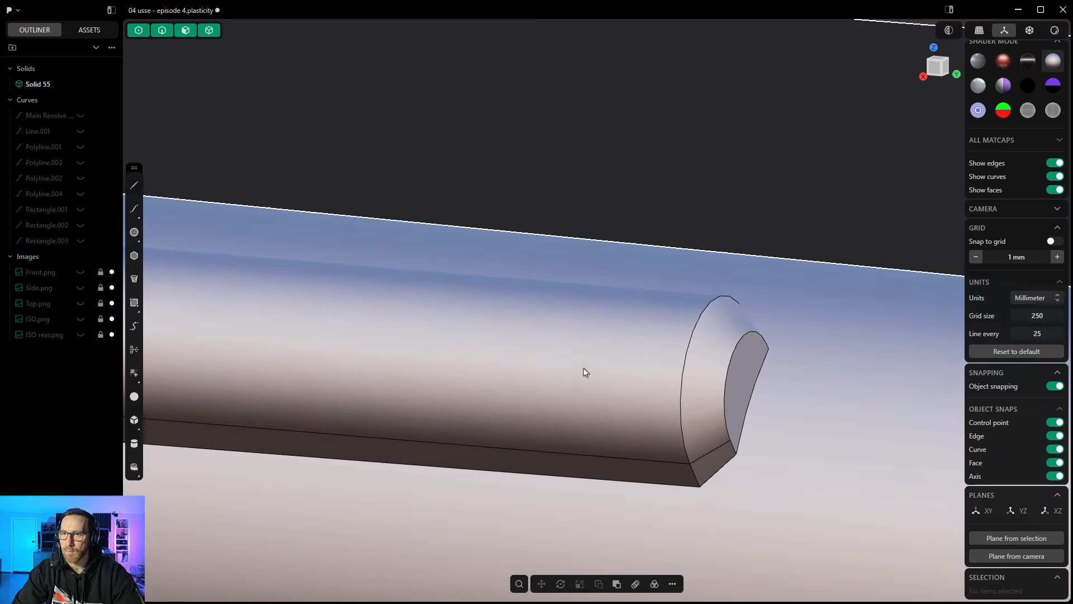
# - Cut a narrow four-sided outline into the curved face of the nacelle's raised pod with a closed line in Knife mode
pyautogui.click(134, 187)
pyautogui.moveTo(360, 343); pyautogui.dragTo(451, 371, button='middle')
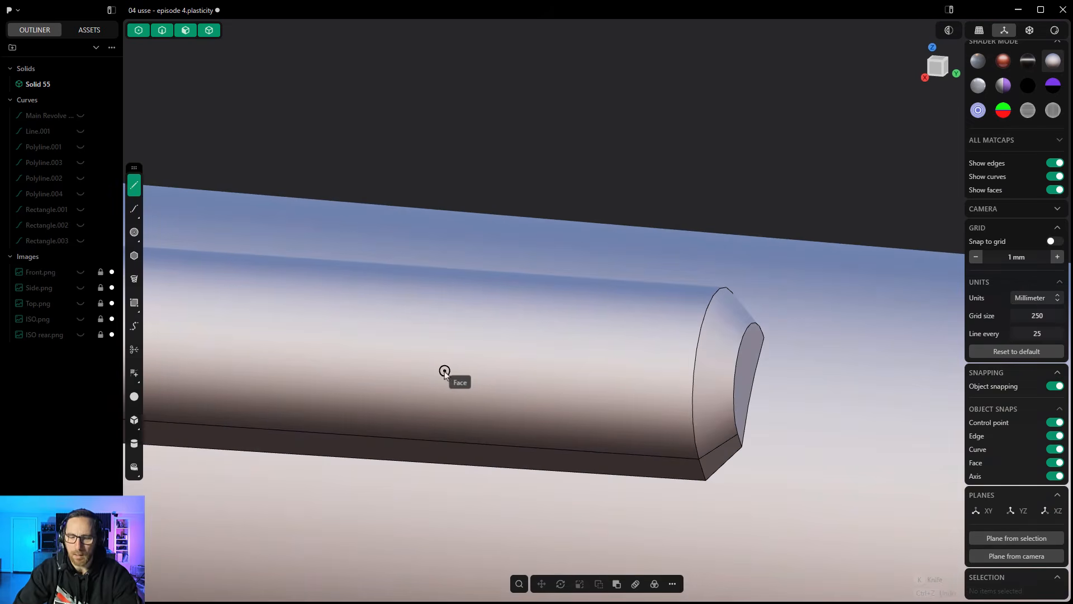
pyautogui.click(484, 348)
pyautogui.click(587, 355)
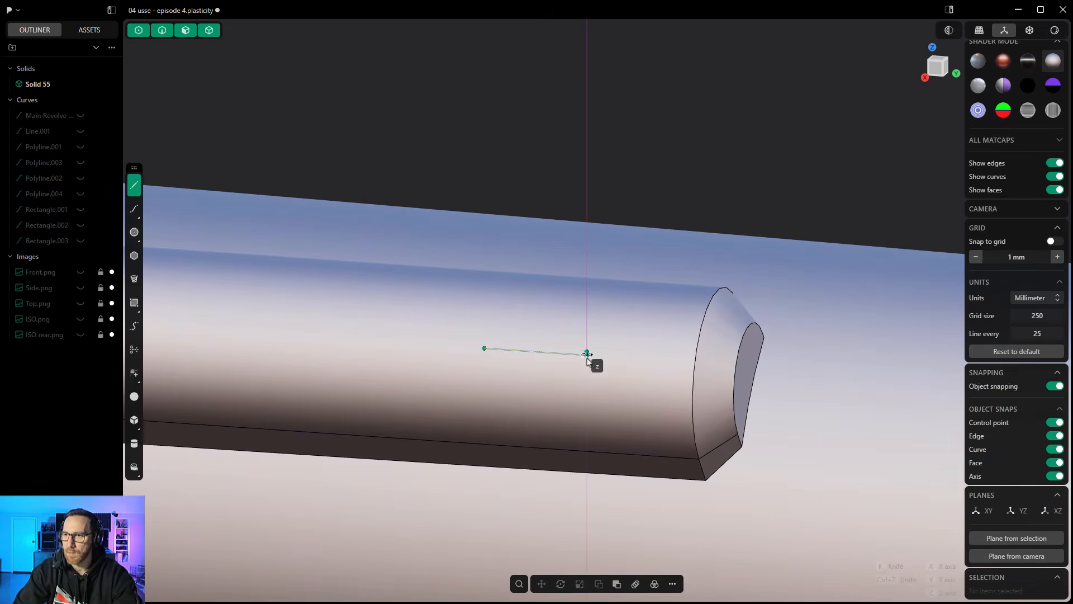
pyautogui.click(583, 371)
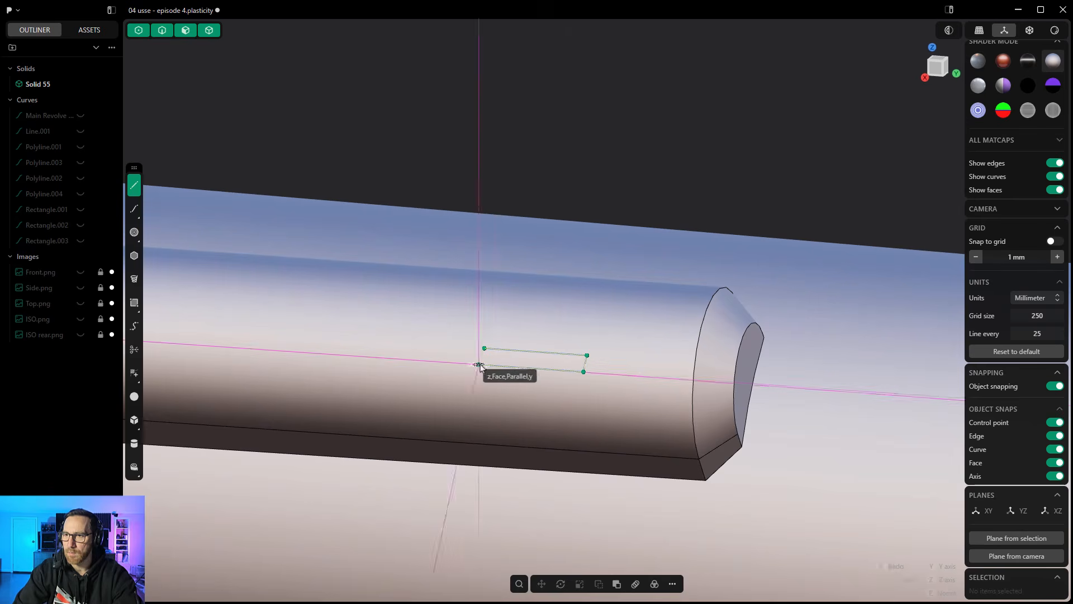
pyautogui.click(479, 363)
pyautogui.click(484, 351)
# - Push the narrow cut face on the nacelle pod inward by about 1.22 mm
pyautogui.click(528, 363)
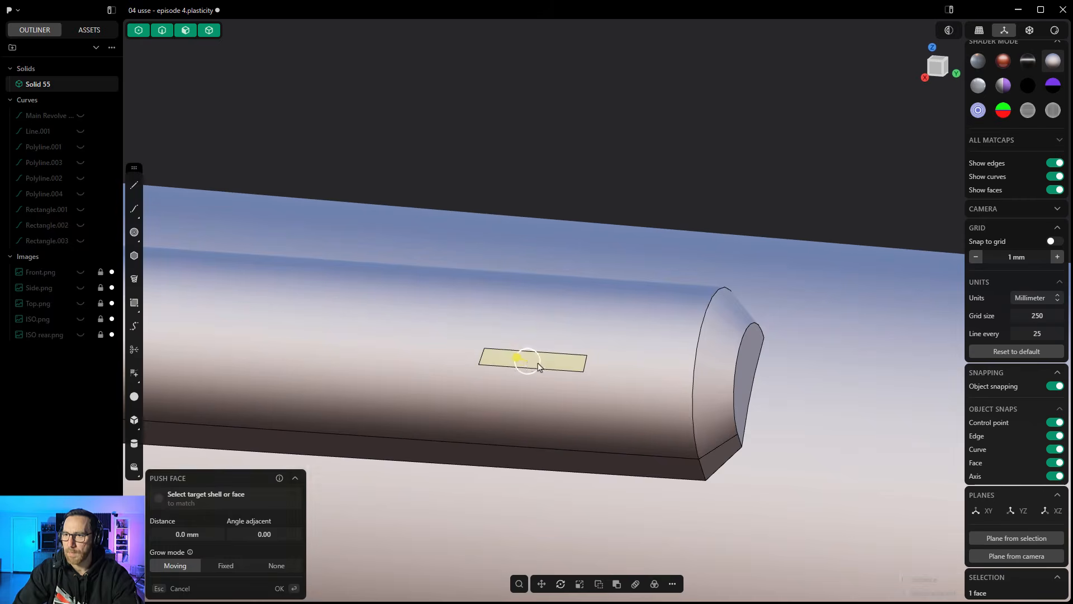
pyautogui.moveTo(537, 365); pyautogui.dragTo(501, 359, button='middle')
pyautogui.scroll(4, 514, 364)
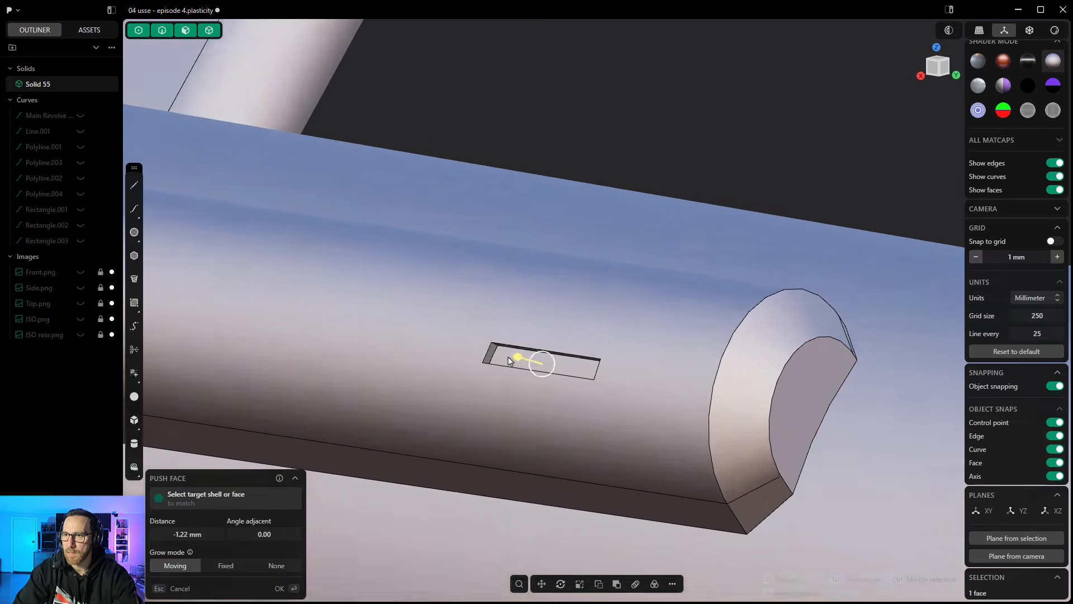
pyautogui.rightClick(517, 361)
# - Offset the boundary of the pocket's floor slightly inward to split off a smaller inner face
pyautogui.click(515, 358)
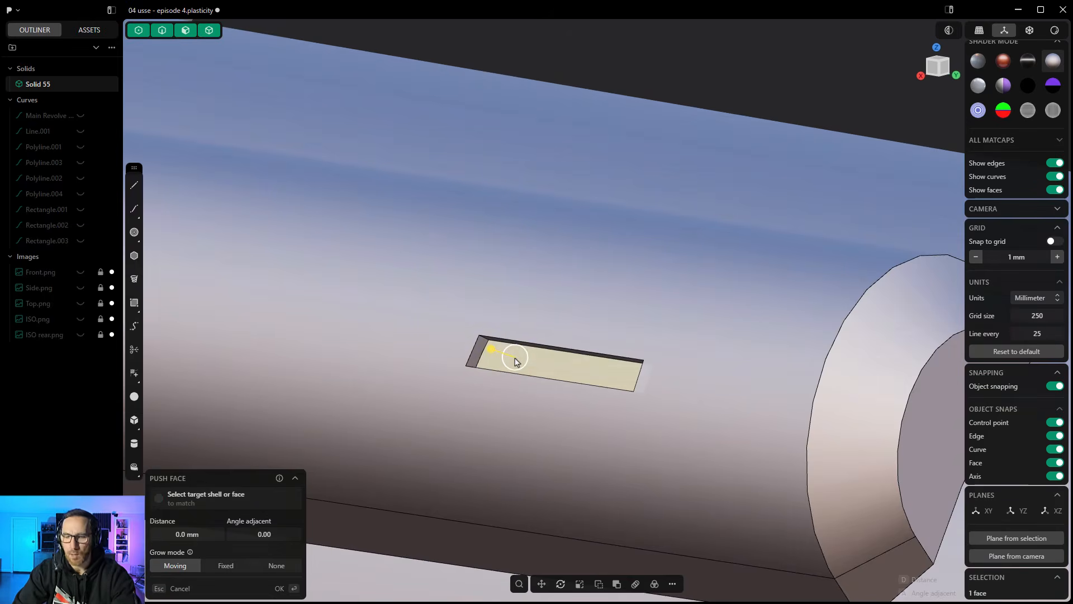
pyautogui.press('o')
pyautogui.click(517, 352)
pyautogui.rightClick(516, 353)
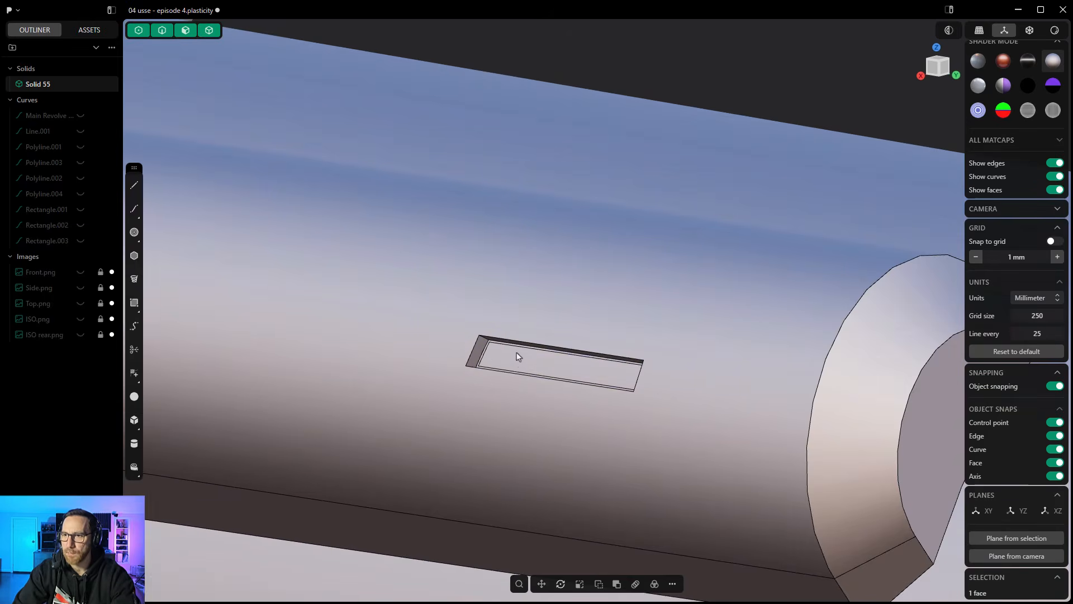
# - Push the inner face of the pocket outward until it stands proud of the pod's surface as a narrow block
pyautogui.click(514, 358)
pyautogui.moveTo(486, 354); pyautogui.dragTo(555, 360)
pyautogui.rightClick(646, 244)
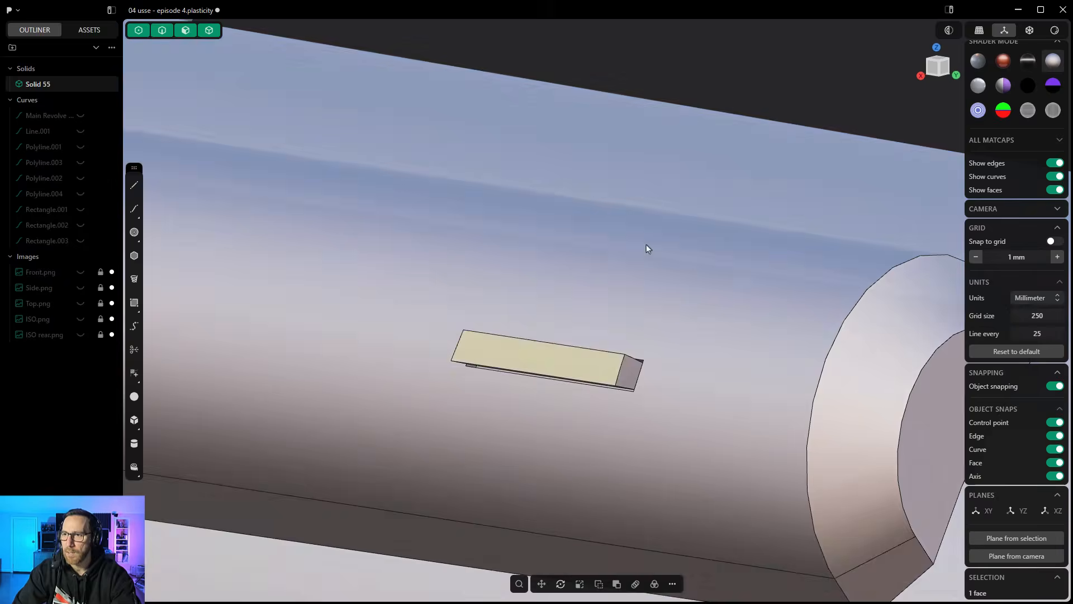
pyautogui.moveTo(588, 377); pyautogui.dragTo(587, 429, button='middle')
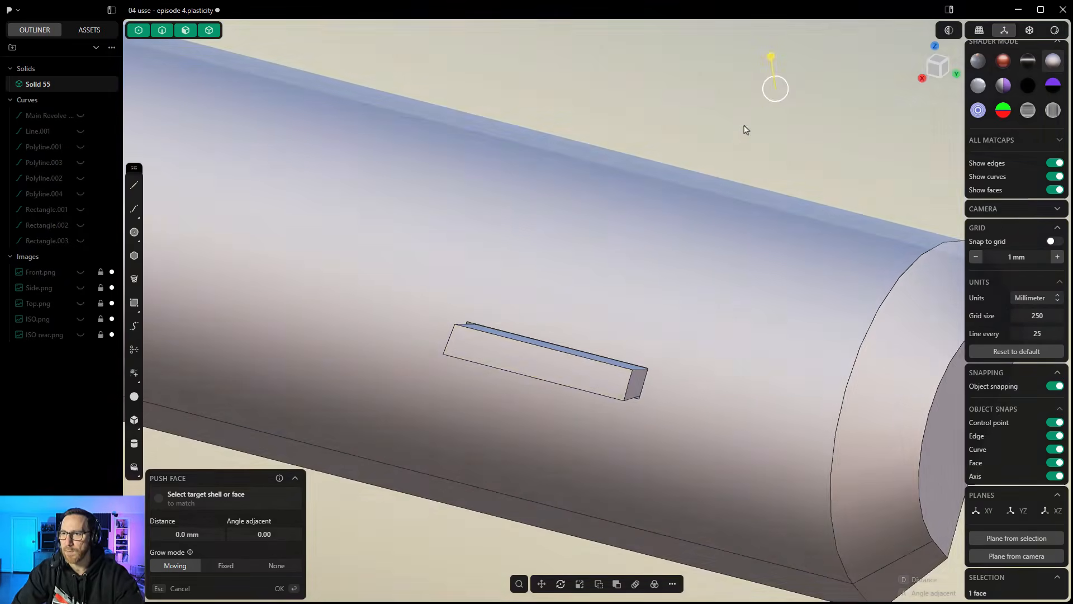
pyautogui.press('Escape')
# - Fillet the outer edges at both ends of the narrow block on the nacelle pod
pyautogui.scroll(5, 652, 376)
pyautogui.moveTo(652, 376); pyautogui.dragTo(653, 333, button='middle')
pyautogui.click(627, 351)
pyautogui.press('f')
pyautogui.moveTo(626, 348); pyautogui.dragTo(636, 341)
pyautogui.keyDown('ctrl'); pyautogui.click(250, 392); pyautogui.keyUp('ctrl')
pyautogui.rightClick(389, 212)
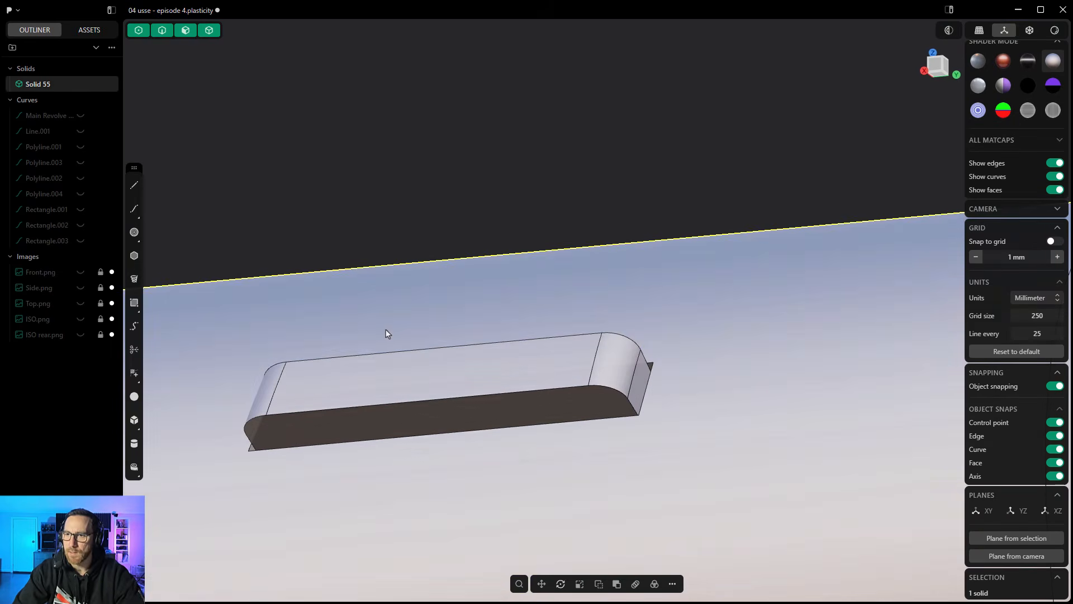
# - Fillet the outer edge loop around the narrow block's front face, including its tangent edges
pyautogui.click(386, 353)
pyautogui.press('f')
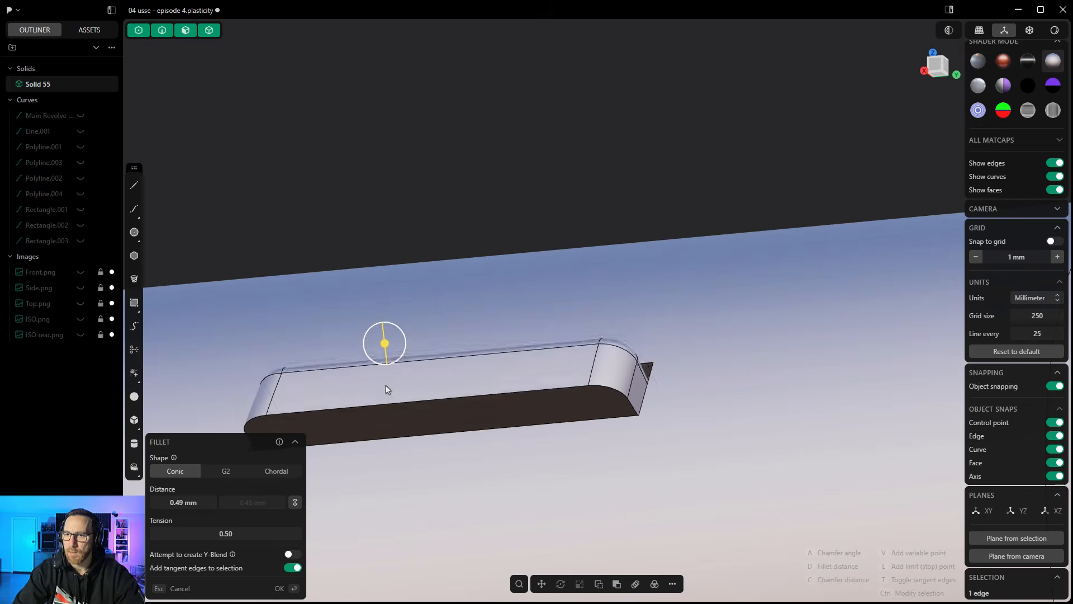
pyautogui.moveTo(384, 342); pyautogui.dragTo(426, 302)
pyautogui.press('Return')
pyautogui.scroll(-5, 508, 158)
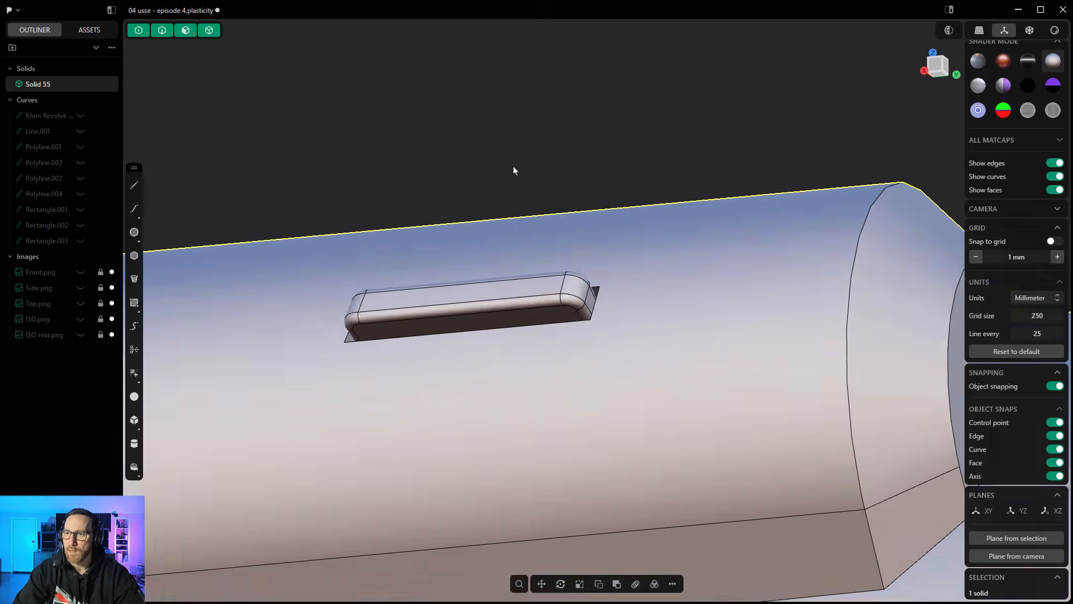
# - Undo the narrow block's fillets, pushes, offset and knife cut to restore the nacelle pod's plain curved face
pyautogui.moveTo(572, 153); pyautogui.dragTo(568, 209, button='middle')
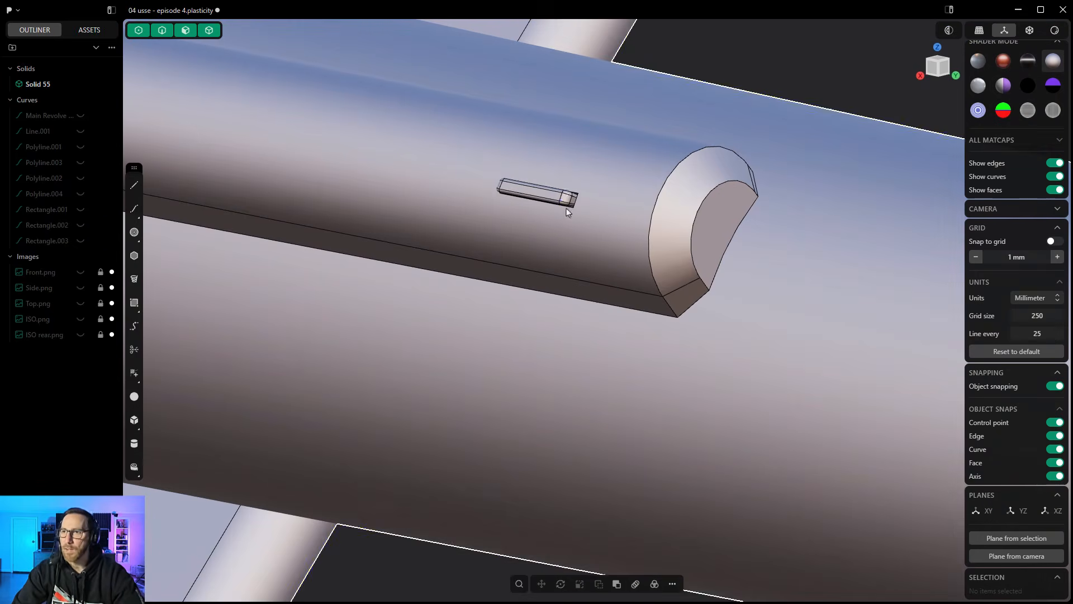
pyautogui.scroll(-4, 582, 253)
pyautogui.hotkey('ctrl', 'a')
pyautogui.hotkey('ctrl', 'z')
pyautogui.hotkey('ctrl', 'z')
pyautogui.hotkey('ctrl', 'z')
pyautogui.hotkey('ctrl', 'z')
pyautogui.hotkey('ctrl', 'z')
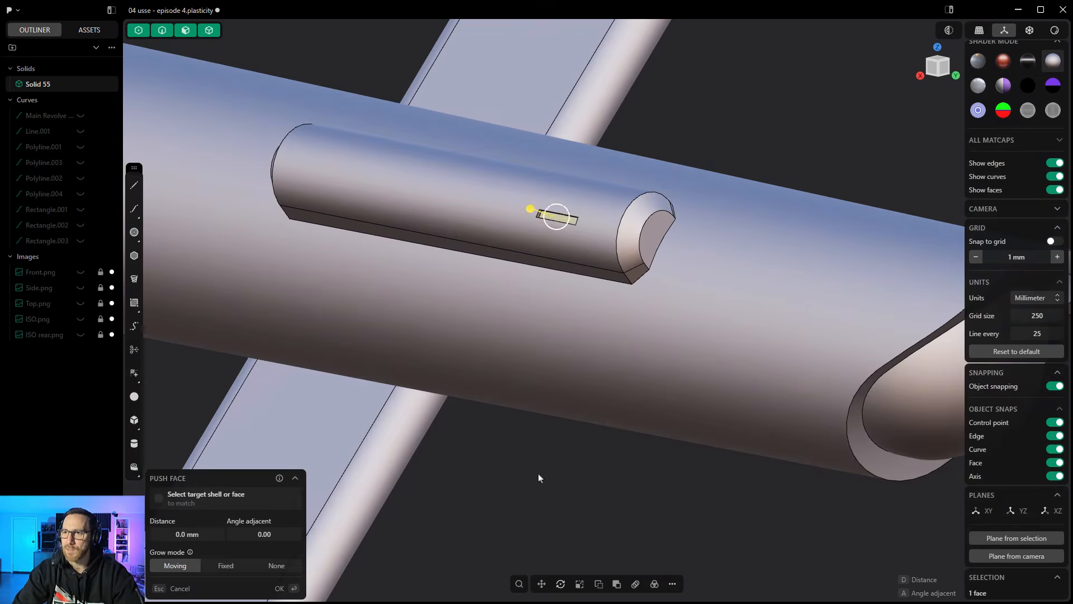
pyautogui.hotkey('ctrl', 'z')
pyautogui.hotkey('ctrl', 'z')
pyautogui.moveTo(539, 478); pyautogui.dragTo(533, 473, button='middle')
pyautogui.scroll(-10, 533, 473)
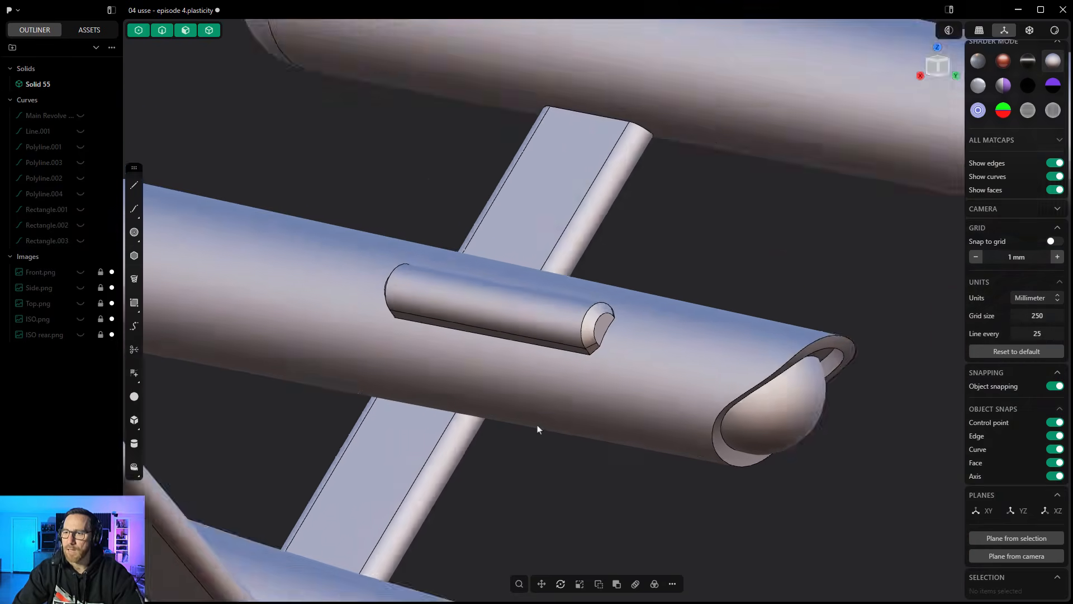
# - Hide the viewport overlays and the model's edges with the whole ship in view
pyautogui.scroll(-6, 621, 366)
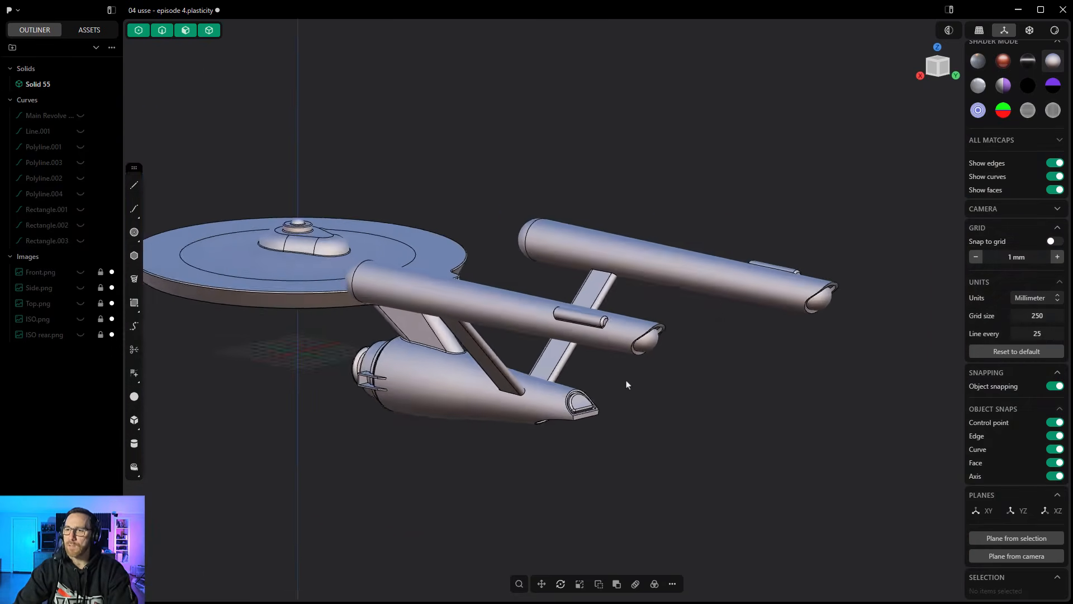
pyautogui.moveTo(640, 394); pyautogui.dragTo(682, 384, button='middle')
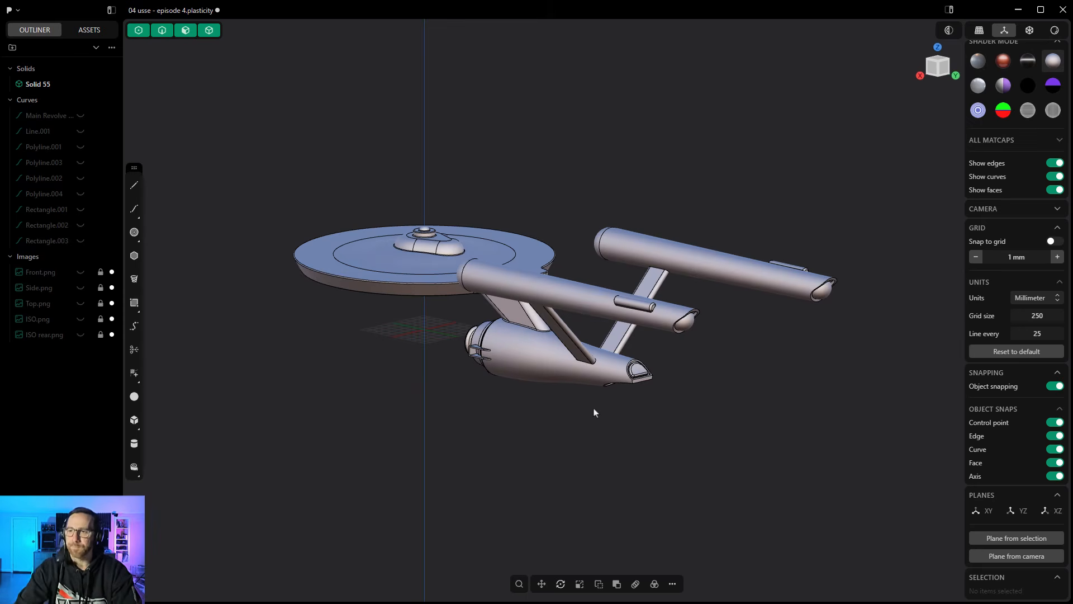
pyautogui.moveTo(490, 410); pyautogui.dragTo(744, 329, button='middle')
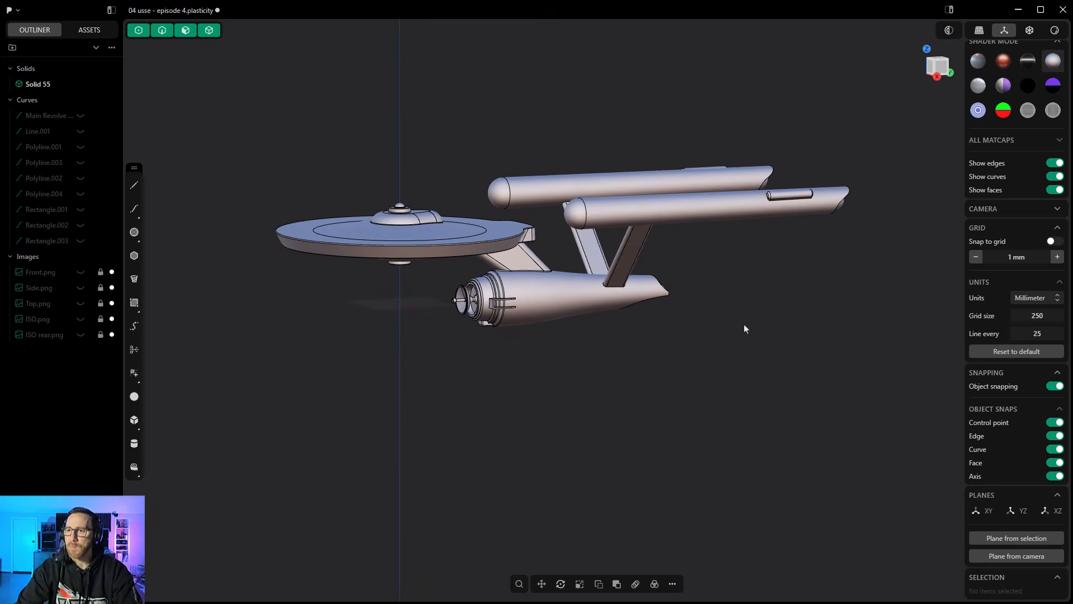
pyautogui.click(979, 30)
pyautogui.moveTo(738, 226); pyautogui.dragTo(712, 335, button='middle')
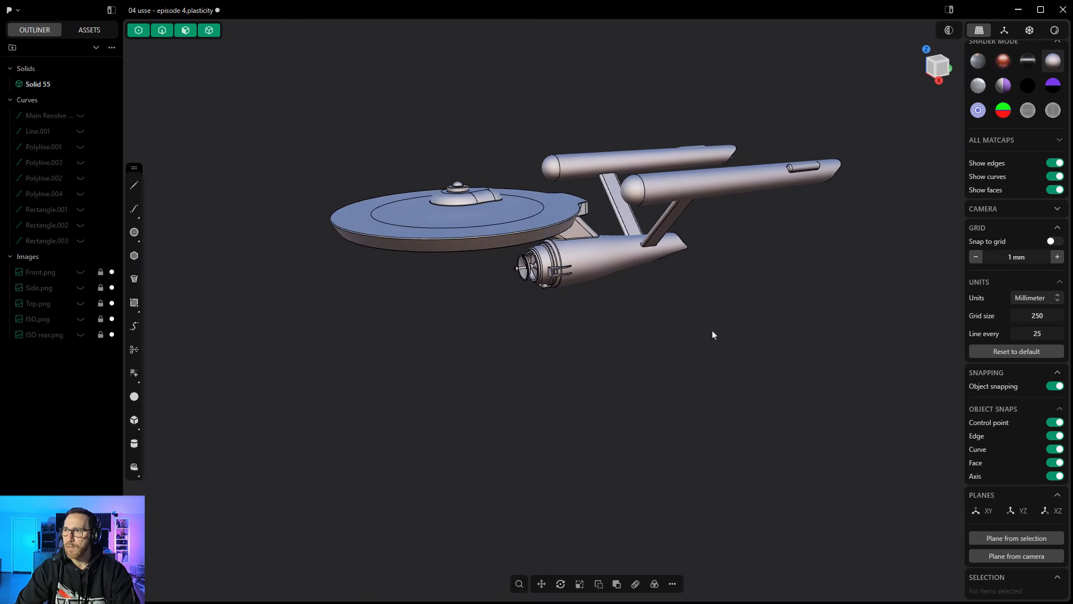
pyautogui.click(1056, 164)
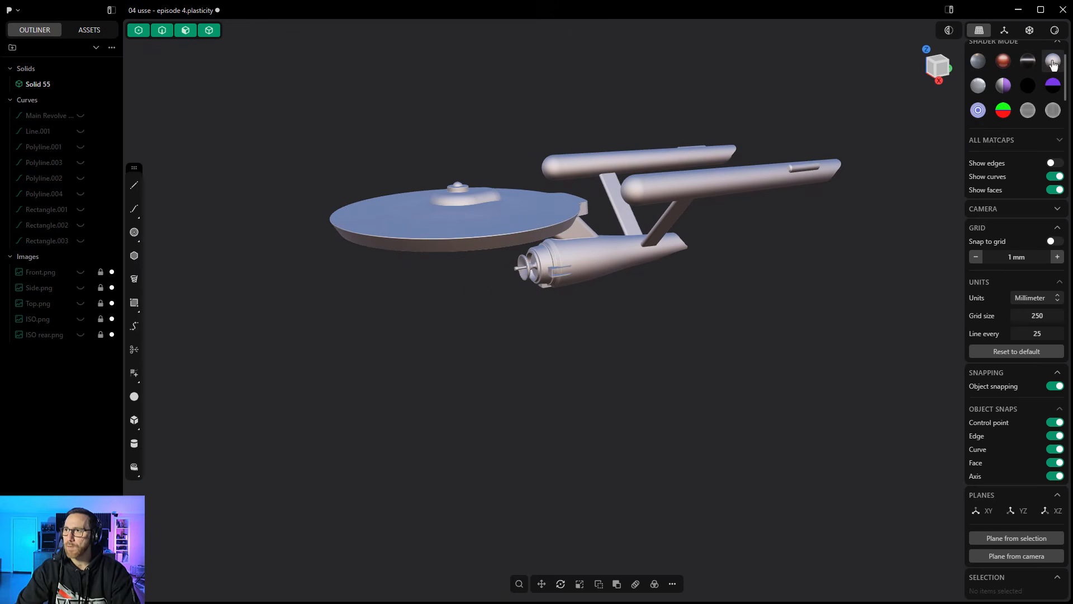
# - Switch the viewport to render mode and inspect the shaded ship from the front and above
pyautogui.click(1054, 30)
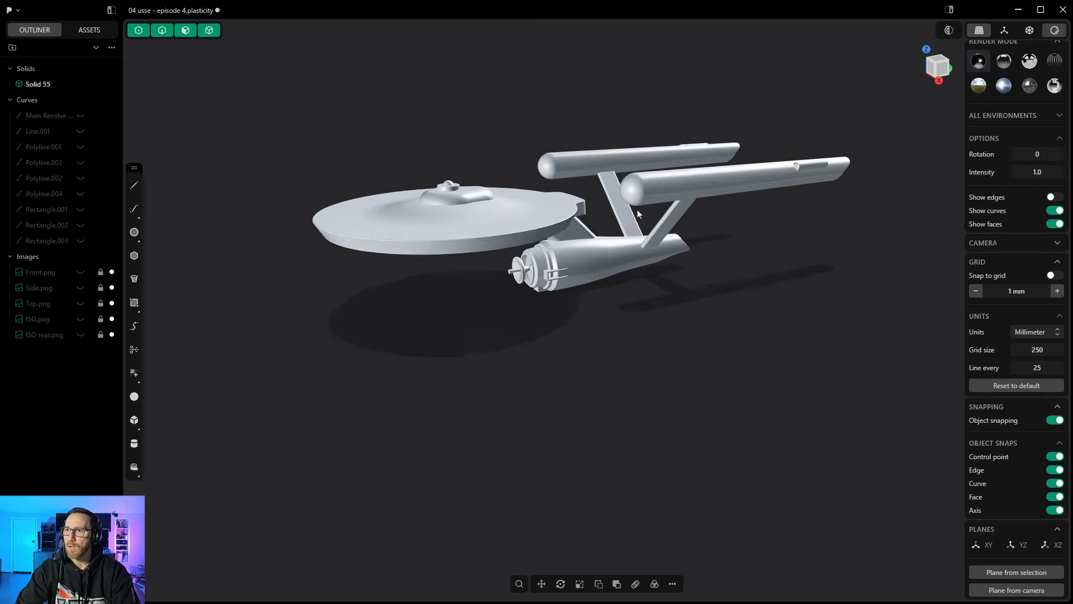
pyautogui.scroll(3, 658, 220)
pyautogui.moveTo(659, 220); pyautogui.dragTo(679, 256, button='middle')
pyautogui.scroll(-3, 678, 289)
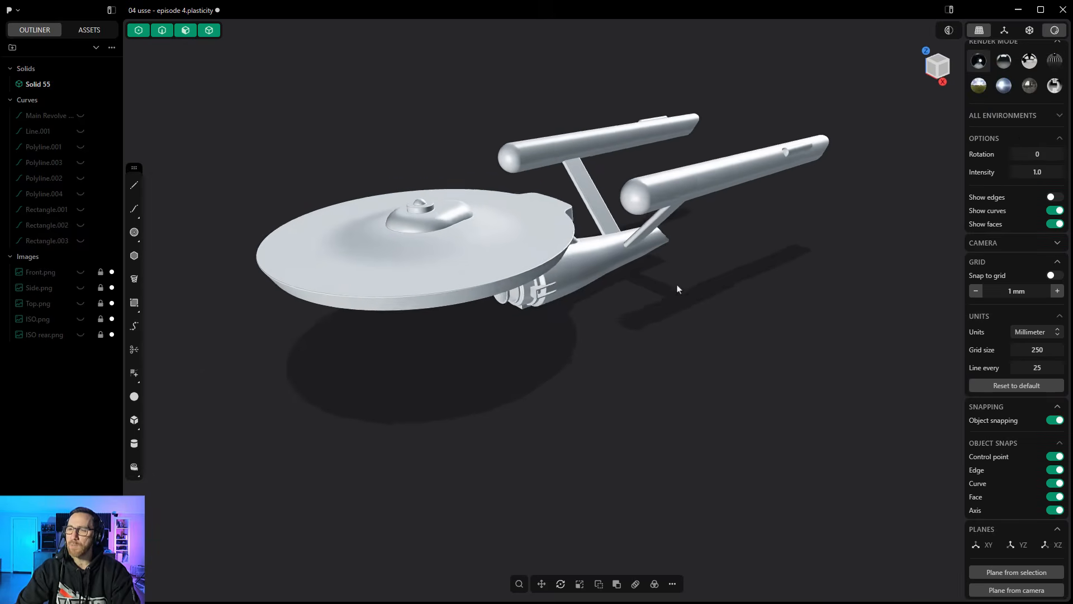